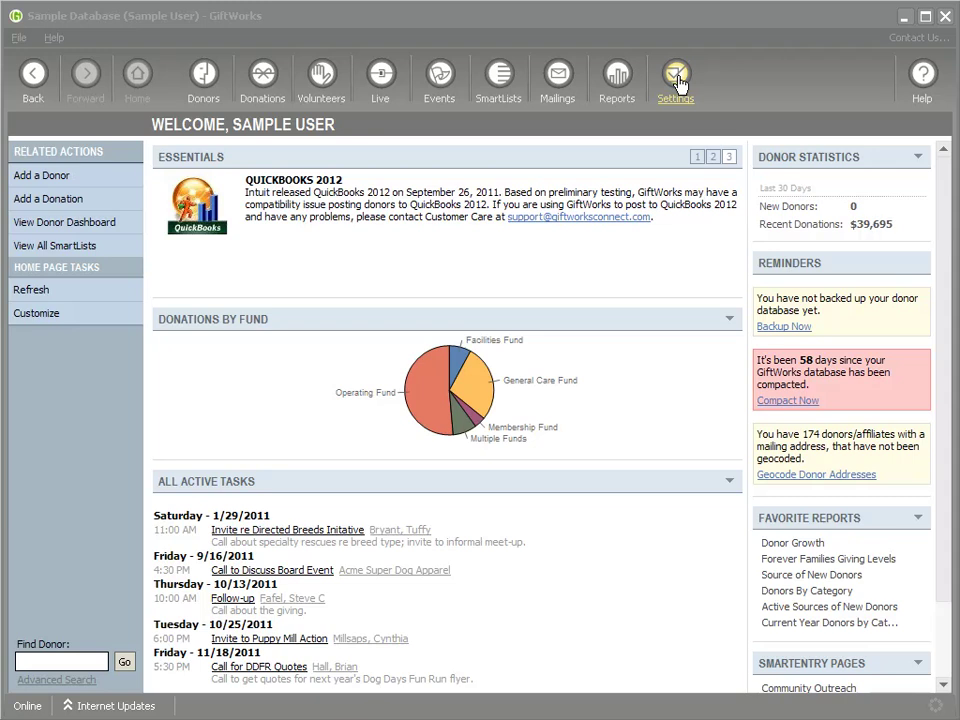
# Open the Board Members SmartList and look at the Acme Super Dog Apparel donor's edit form, leaving it without changes
pyautogui.click(490, 80)
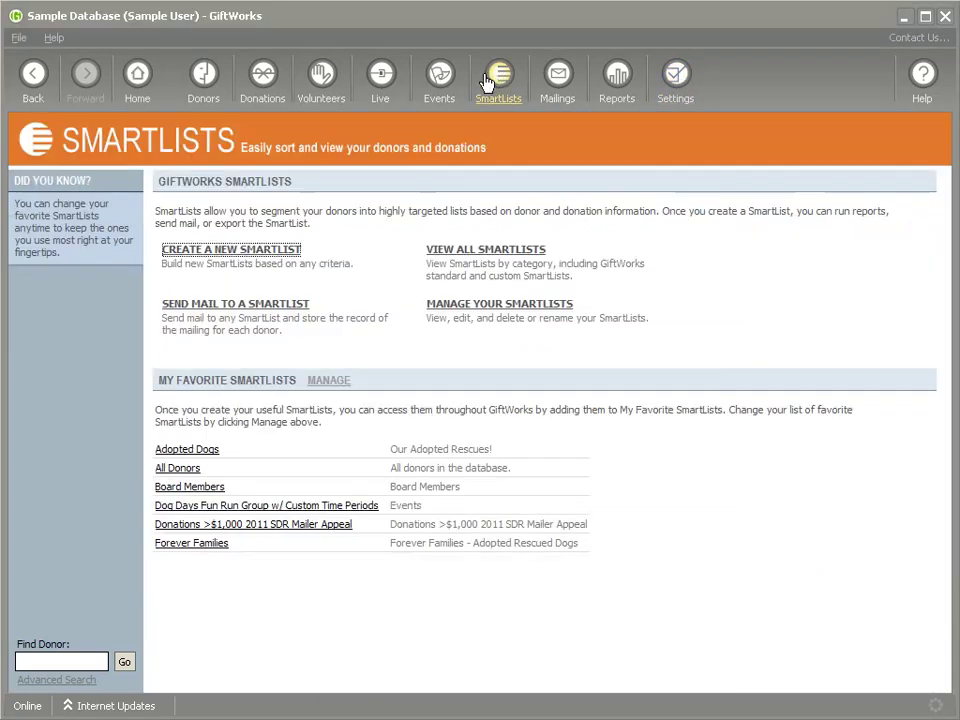
pyautogui.click(188, 490)
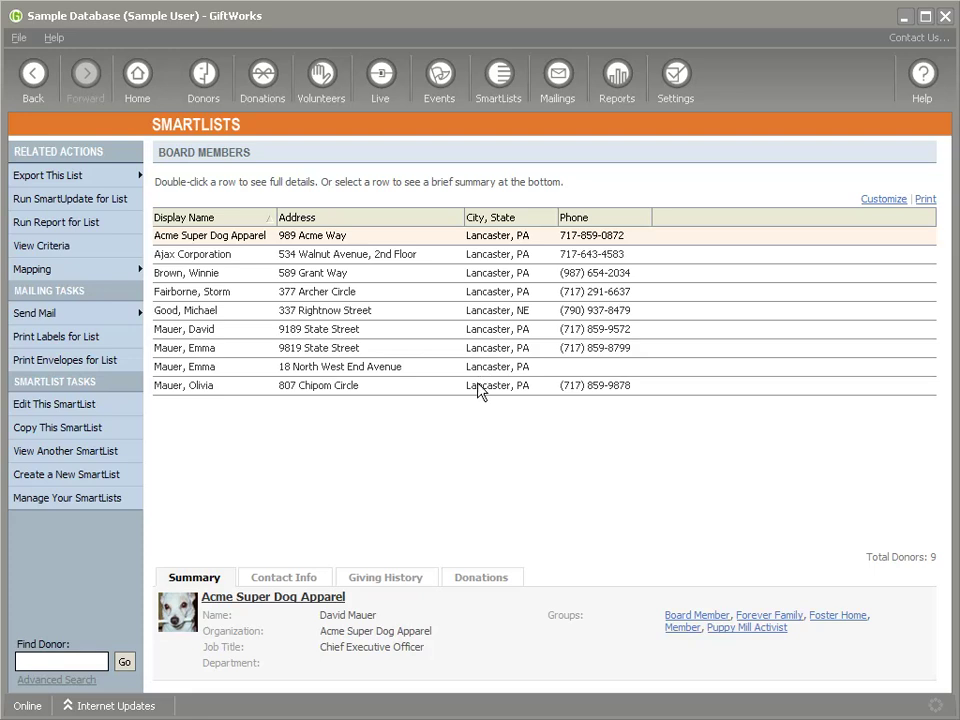
pyautogui.rightClick(381, 242)
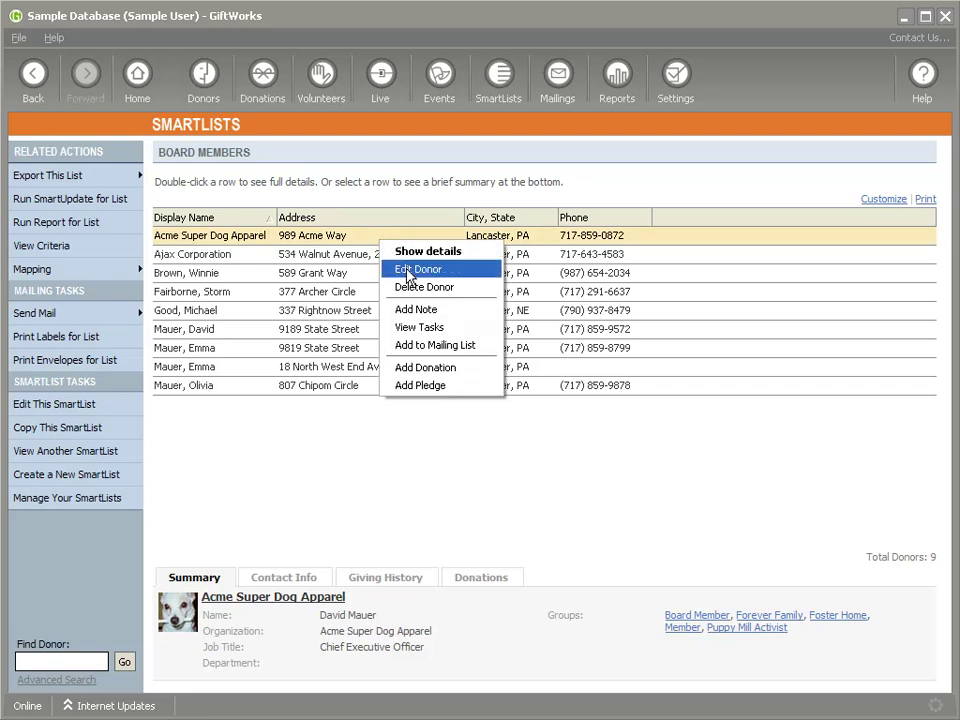
pyautogui.click(408, 270)
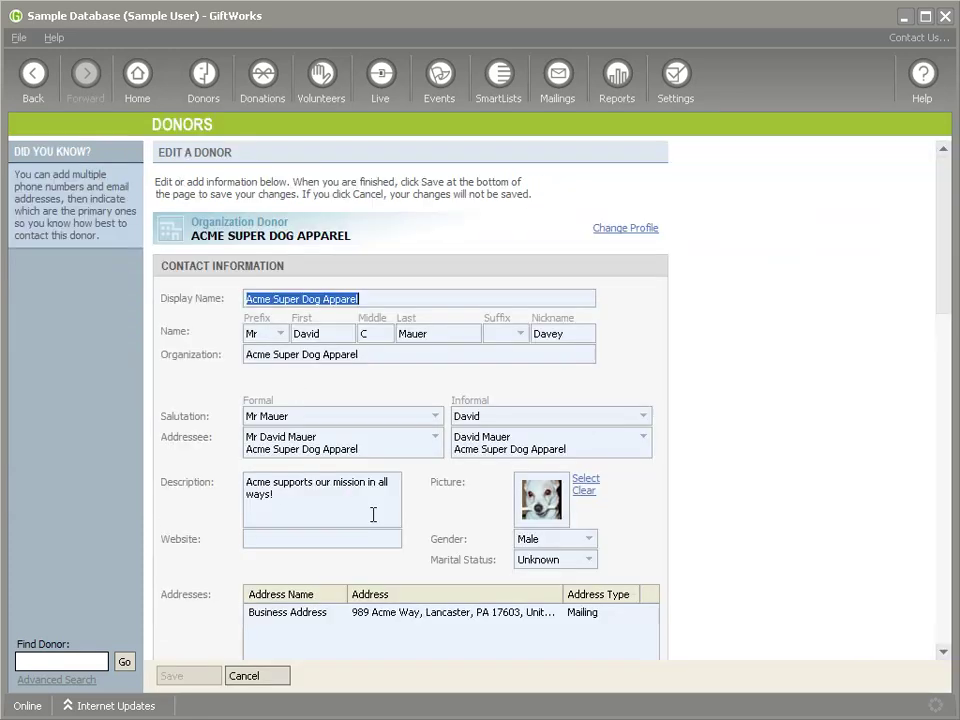
pyautogui.click(264, 678)
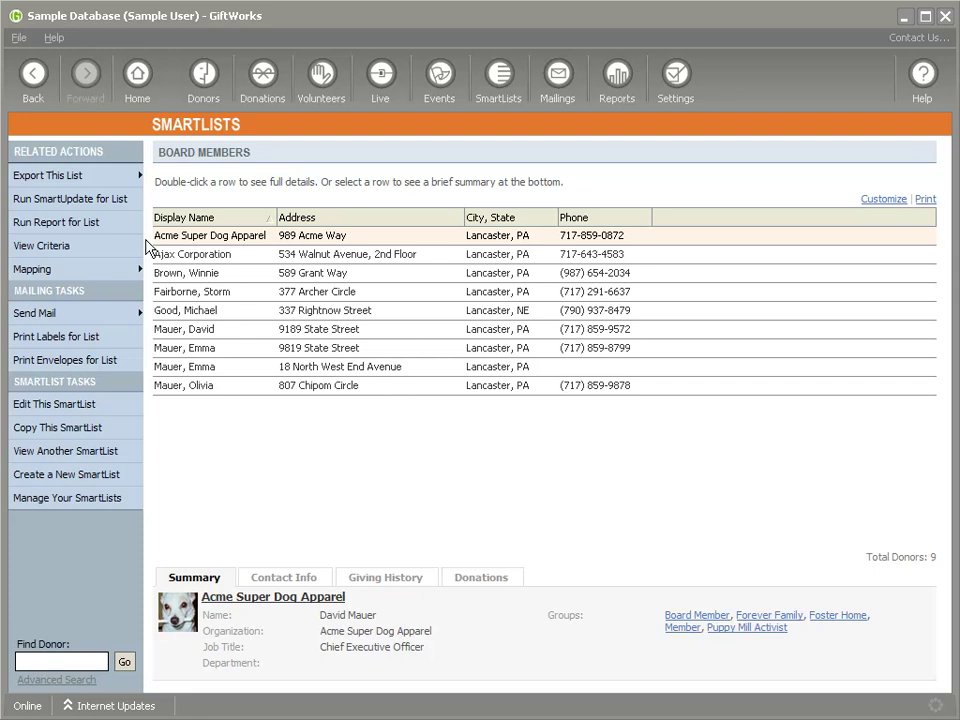
# Start a SmartUpdate on the Board Members list using the option to add a task to SmartList members
pyautogui.click(90, 205)
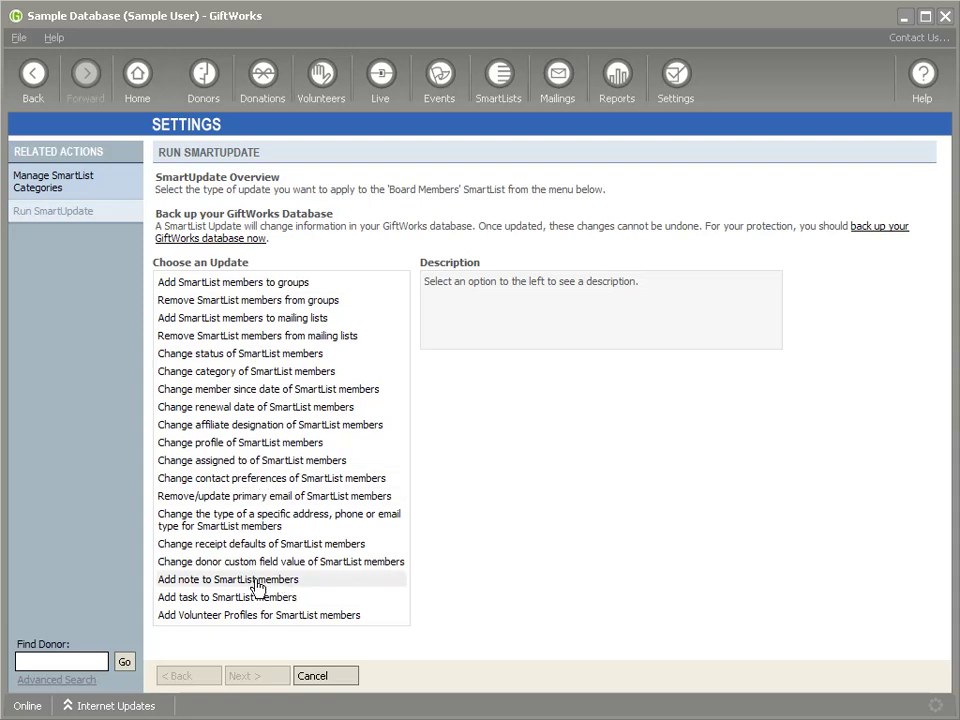
pyautogui.click(189, 600)
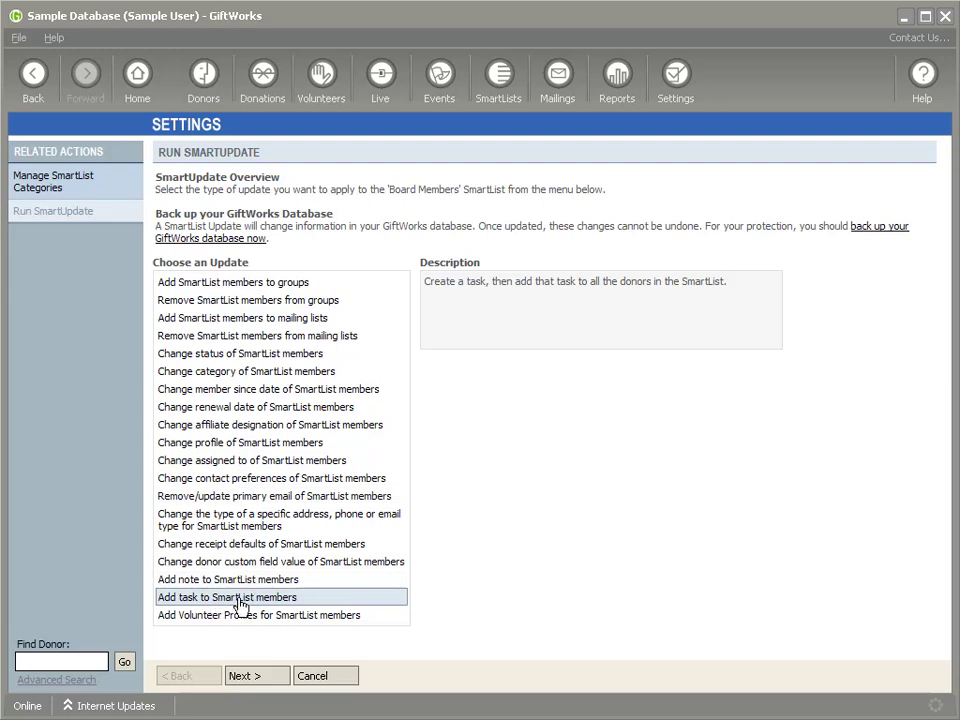
pyautogui.click(268, 677)
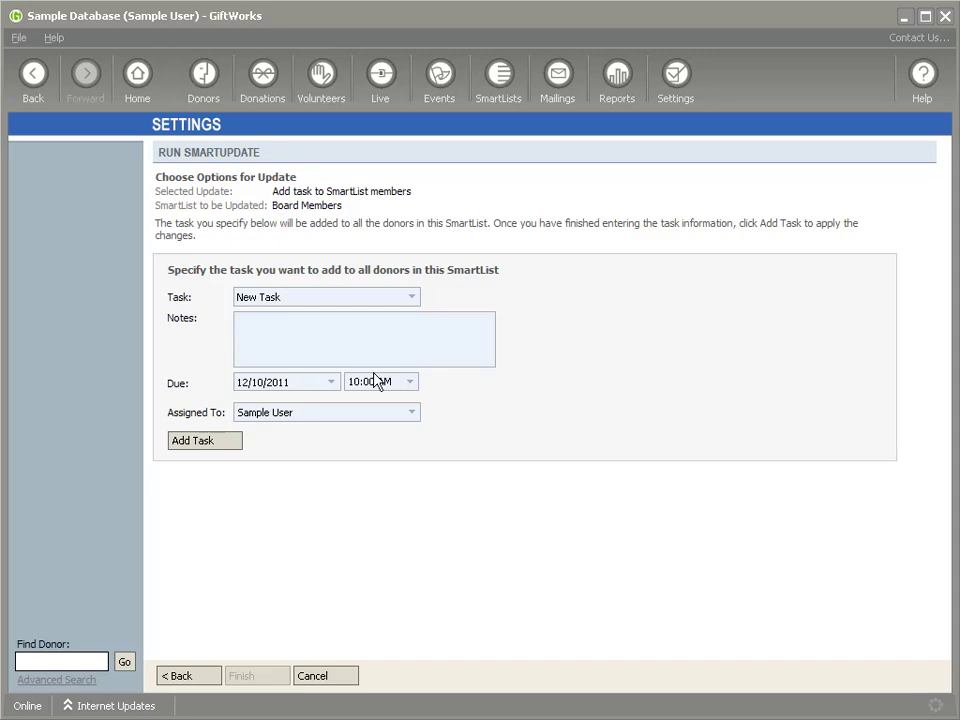
# Define the task as Follow Up Phone Call with the note "Call about the campaign." and a due date of 12/12/2011
pyautogui.click(413, 298)
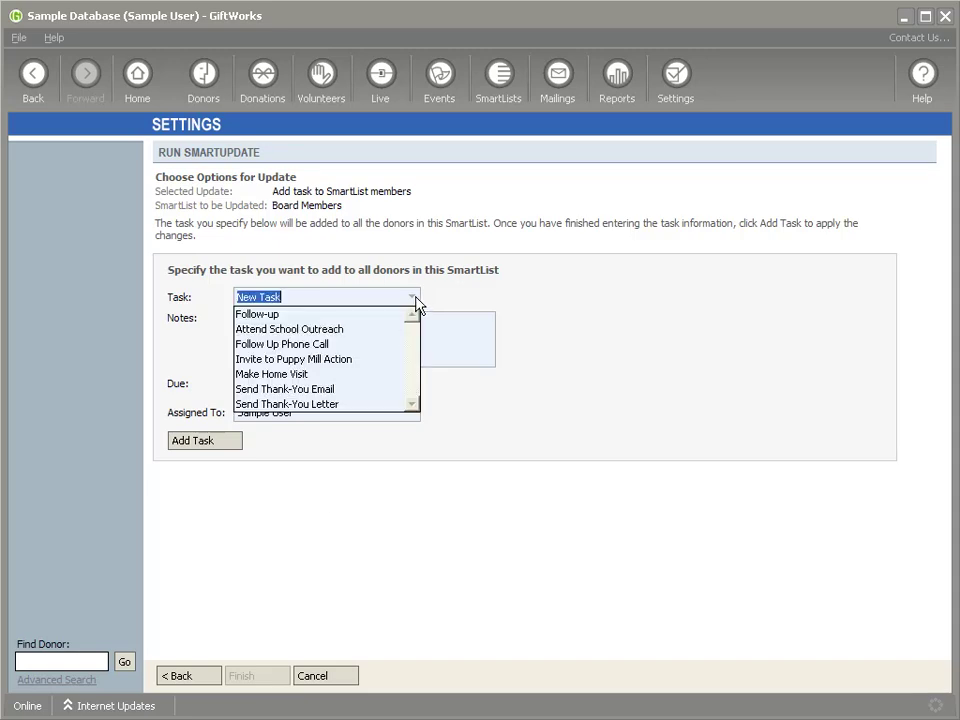
pyautogui.click(300, 343)
pyautogui.click(295, 338)
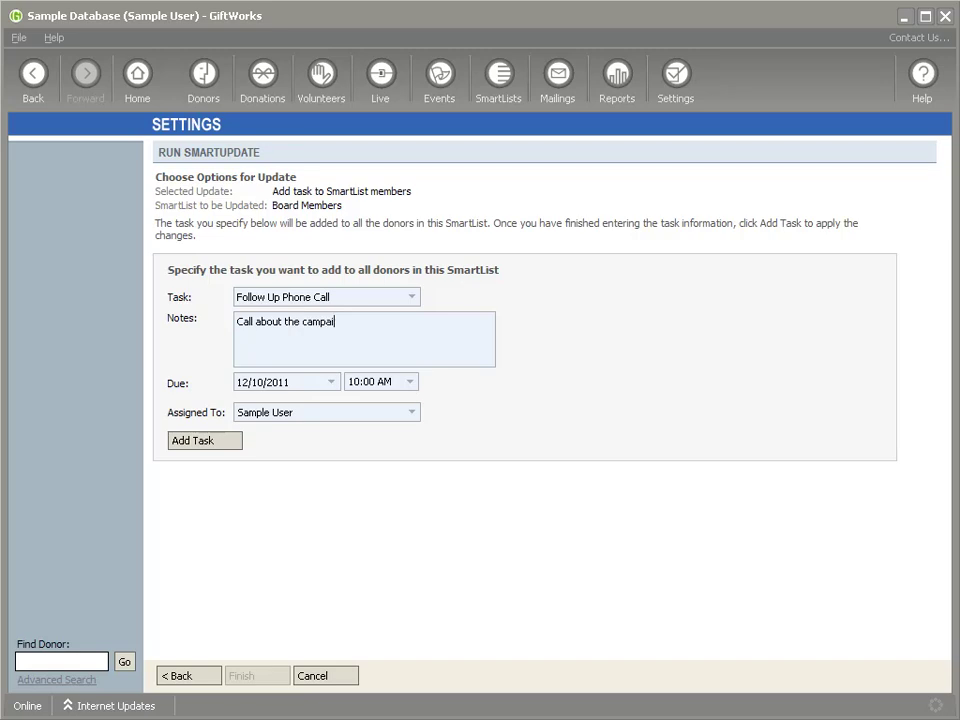
pyautogui.write('.')
pyautogui.click(331, 382)
pyautogui.click(274, 459)
# Add the task to all donors in the SmartList and finish the update
pyautogui.click(208, 442)
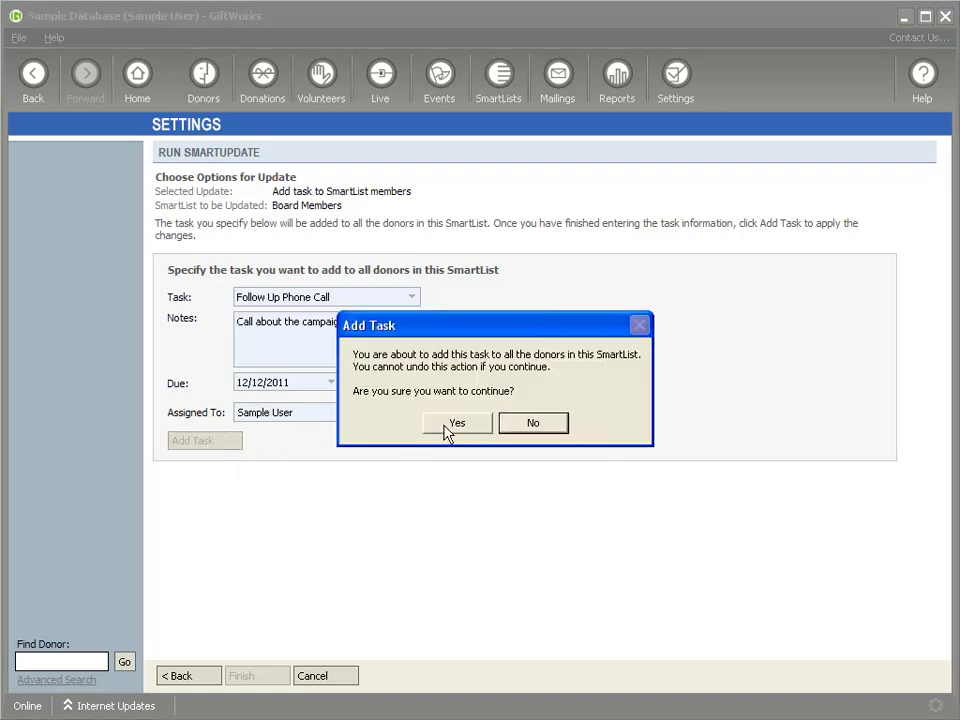
pyautogui.click(447, 428)
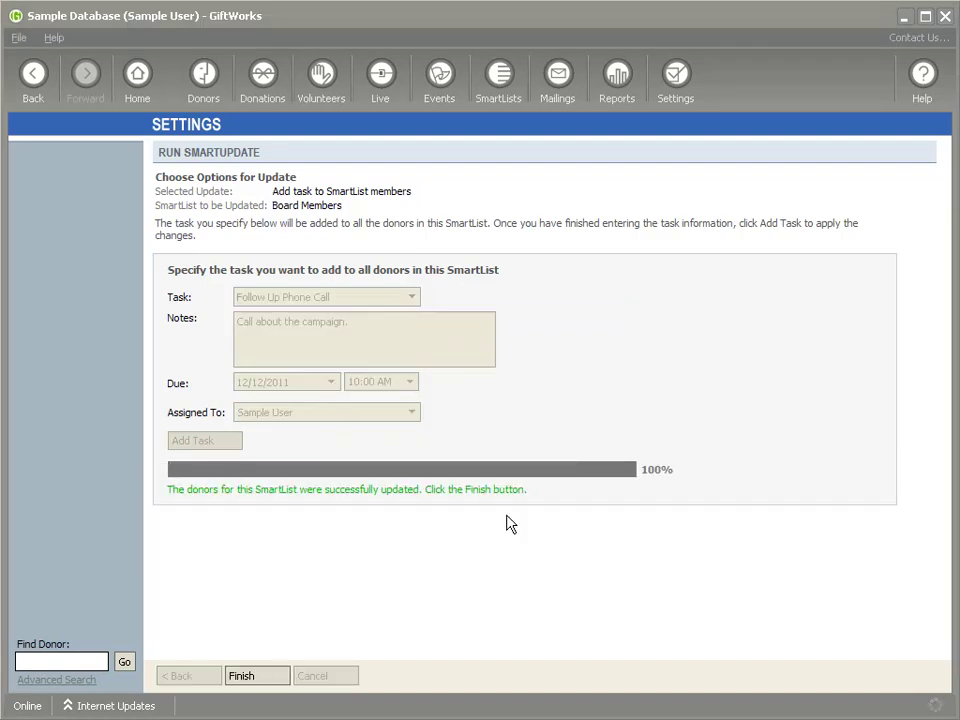
pyautogui.click(266, 677)
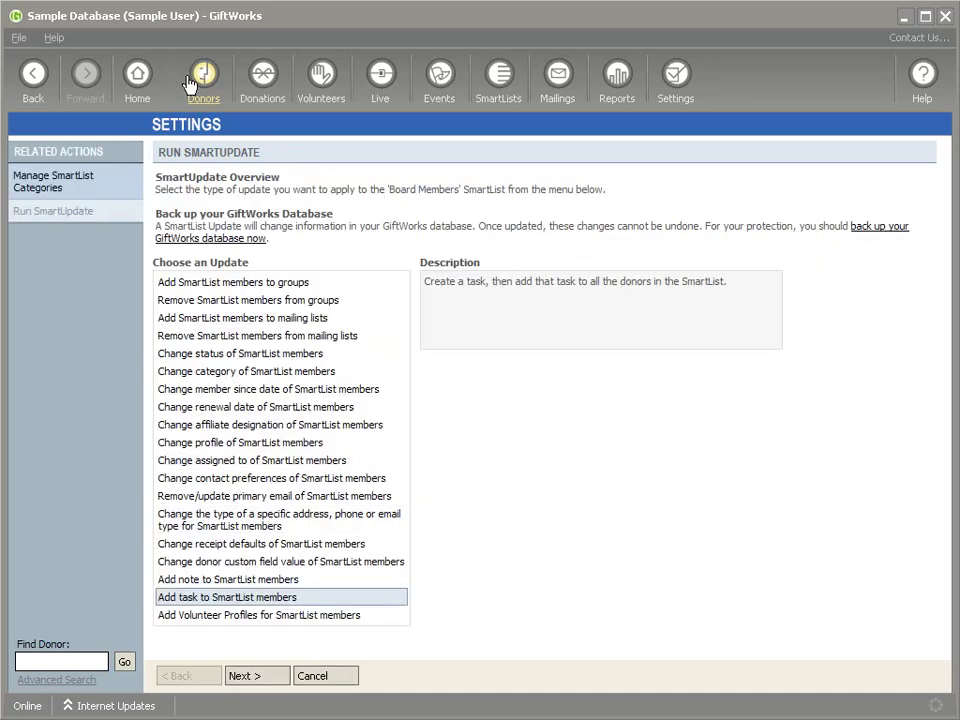
# Check the follow-up call task in the third Board Members donor's notes and tasks, and in the home page's active tasks
pyautogui.click(498, 74)
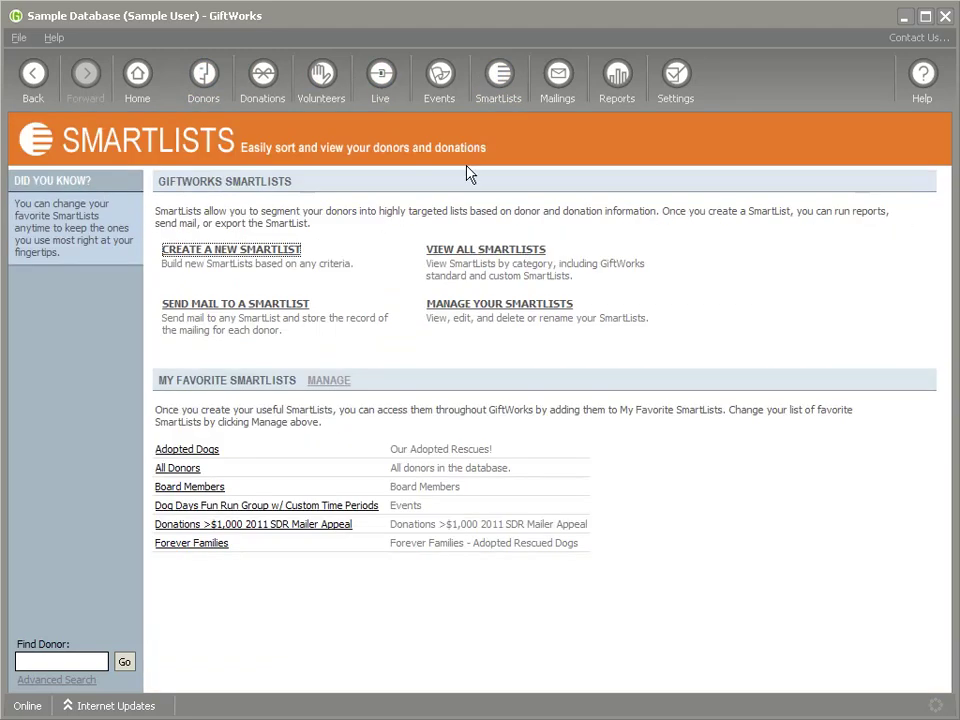
pyautogui.click(182, 490)
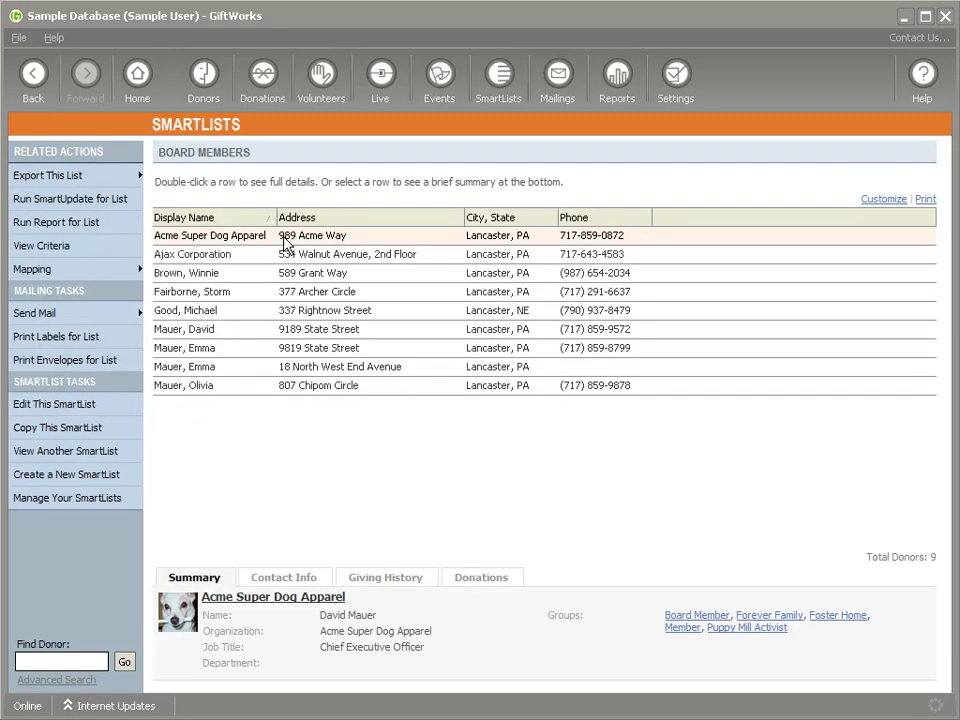
pyautogui.click(316, 274)
pyautogui.doubleClick(463, 274)
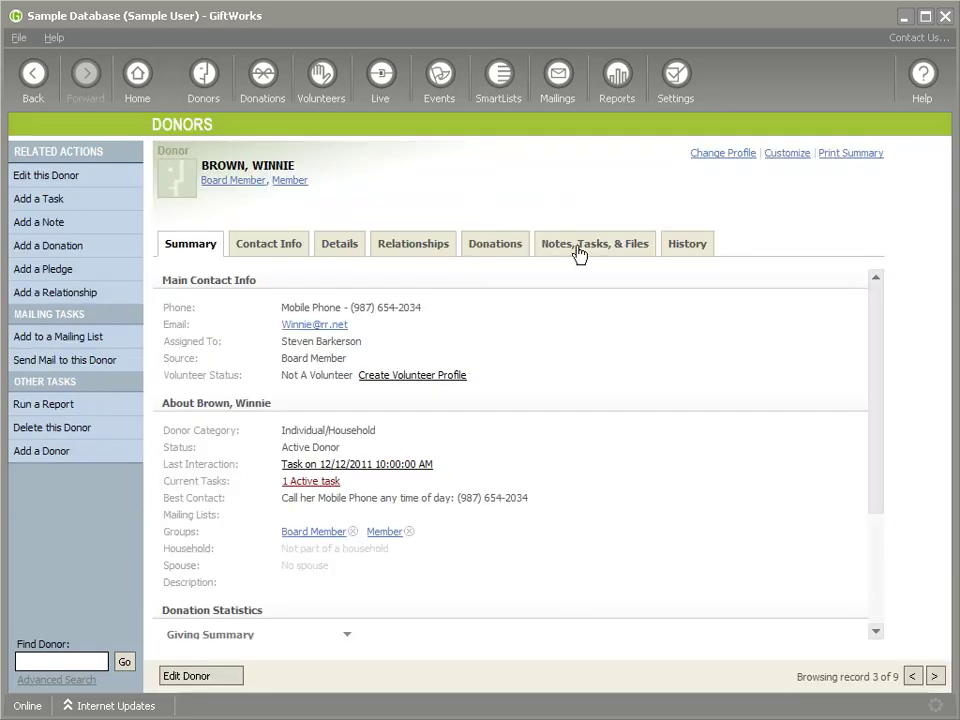
pyautogui.click(580, 250)
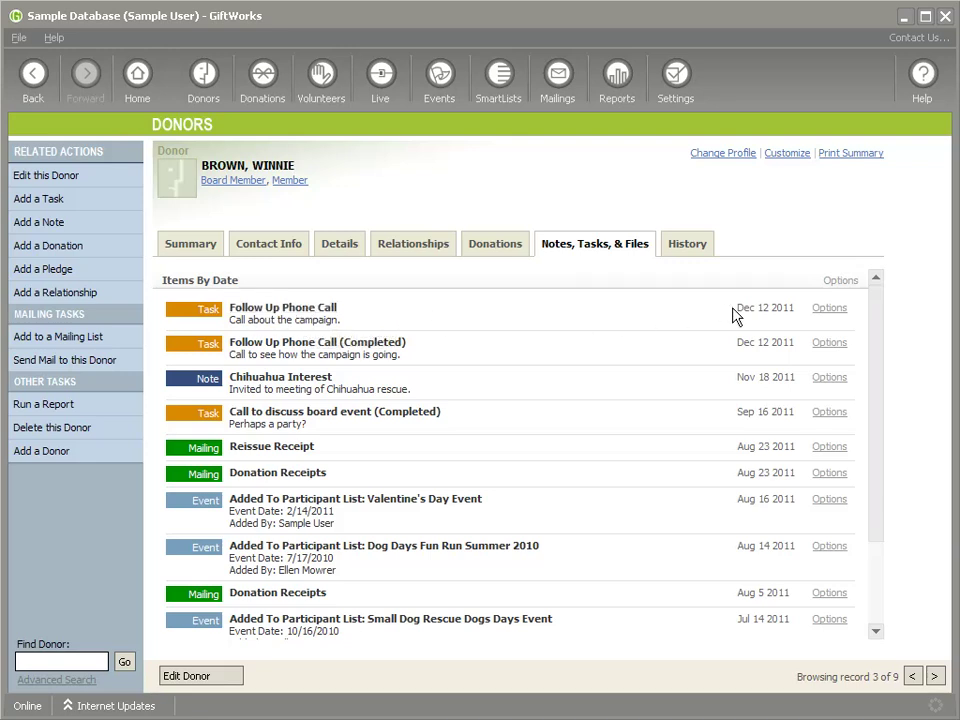
pyautogui.tripleClick(800, 313)
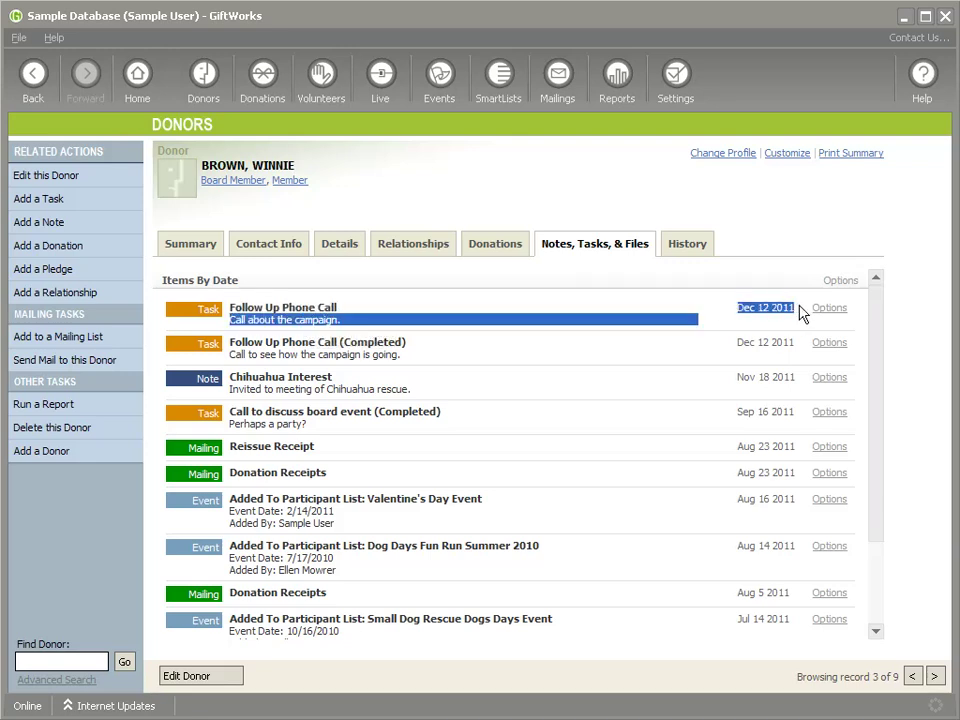
pyautogui.click(122, 72)
pyautogui.scroll(-5, 388, 480)
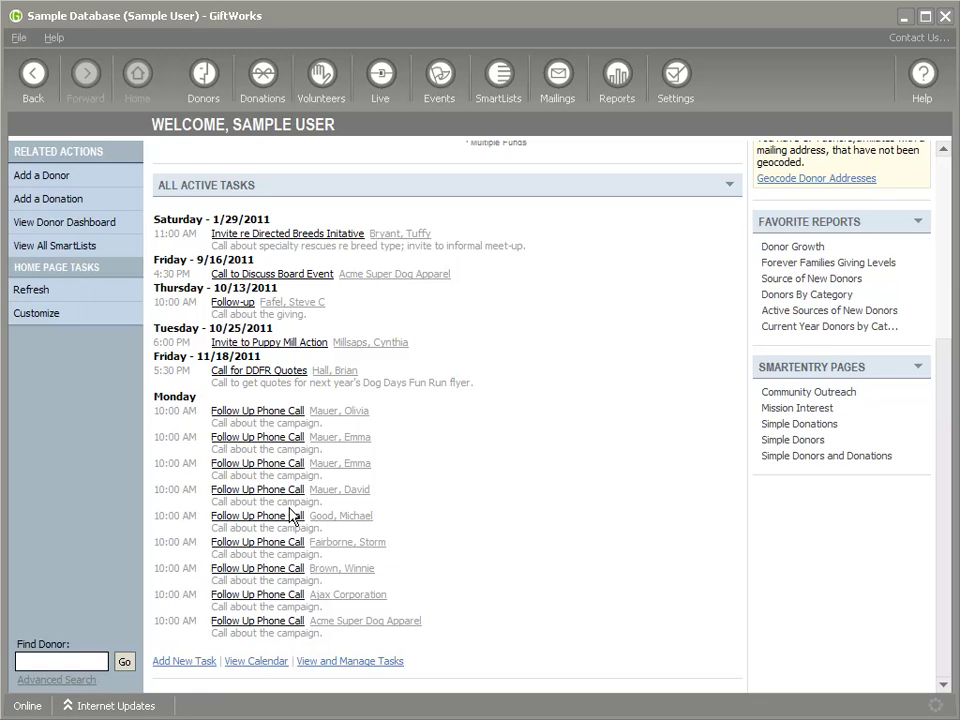
# Reopen the Board Members SmartList, look over its SmartUpdate options, and return to the list
pyautogui.click(500, 82)
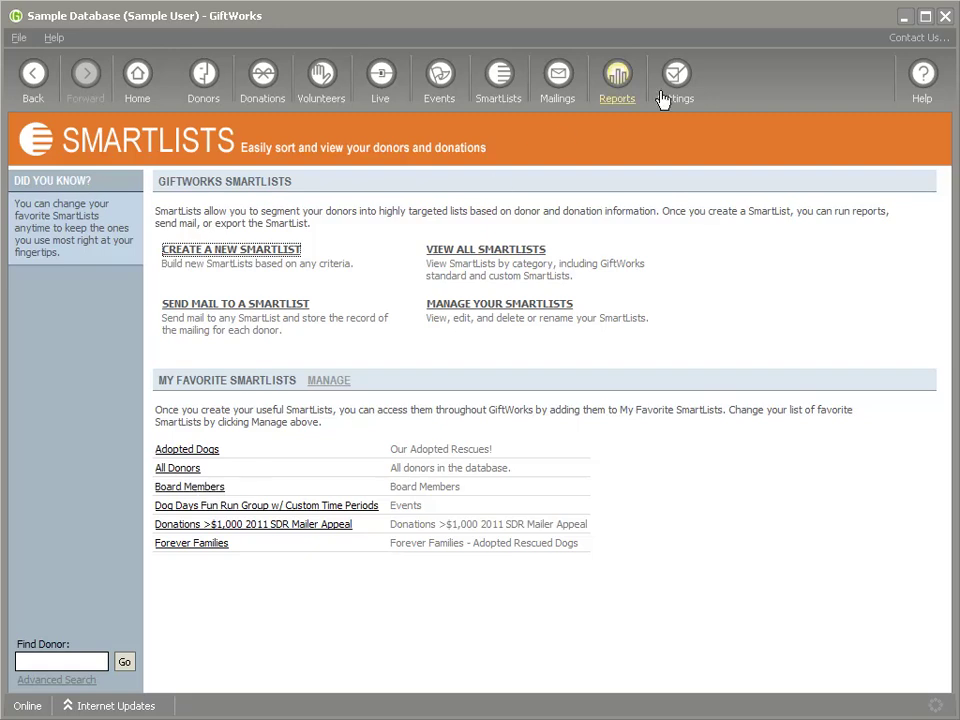
pyautogui.click(214, 487)
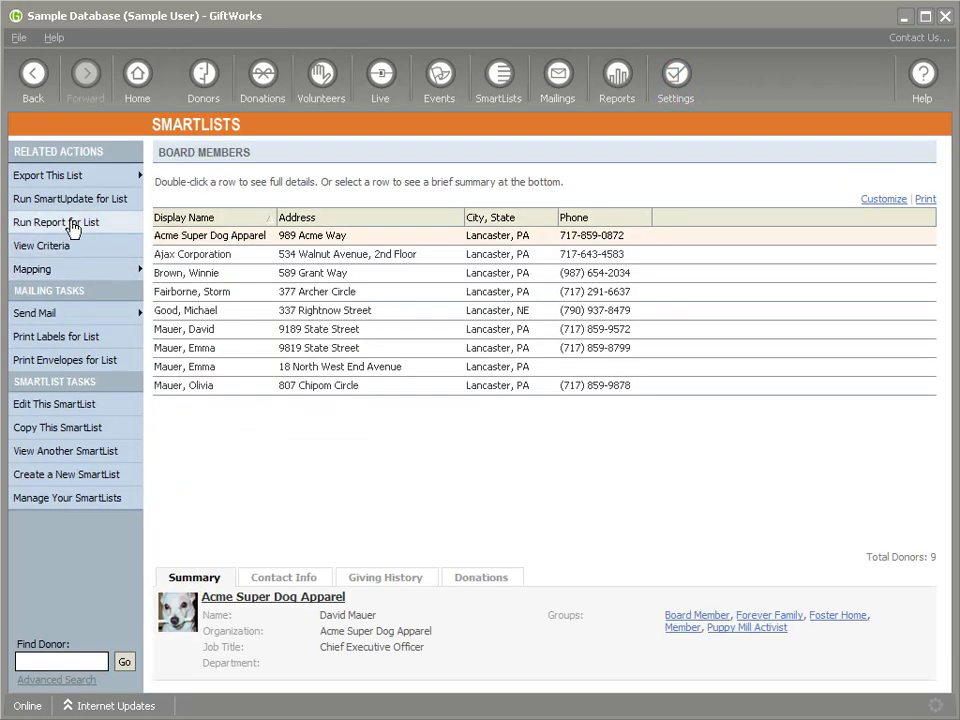
pyautogui.click(57, 199)
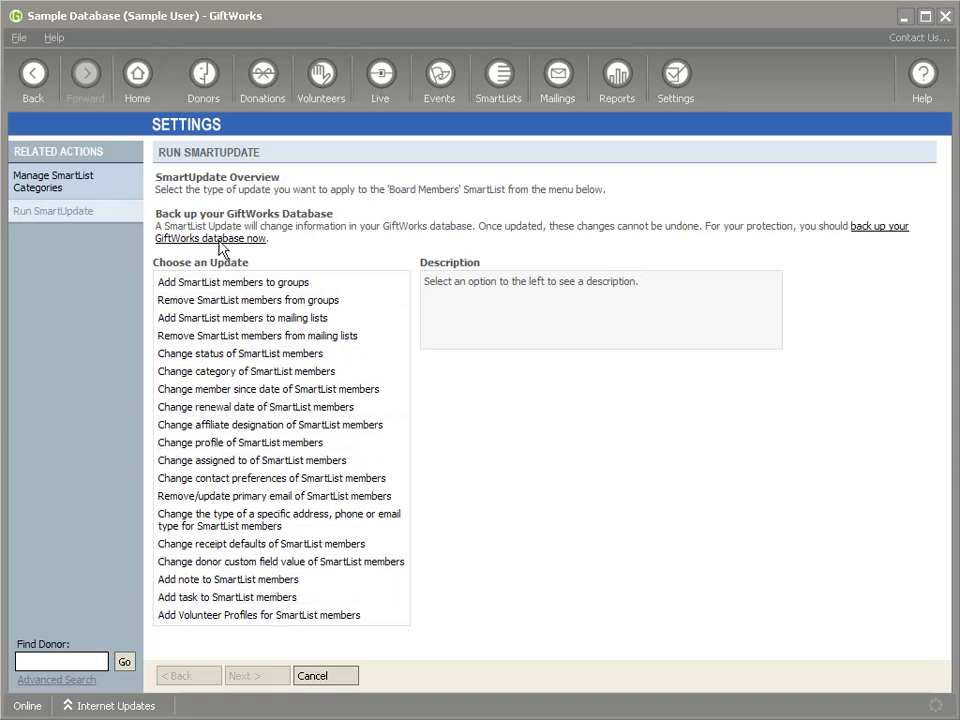
pyautogui.click(31, 72)
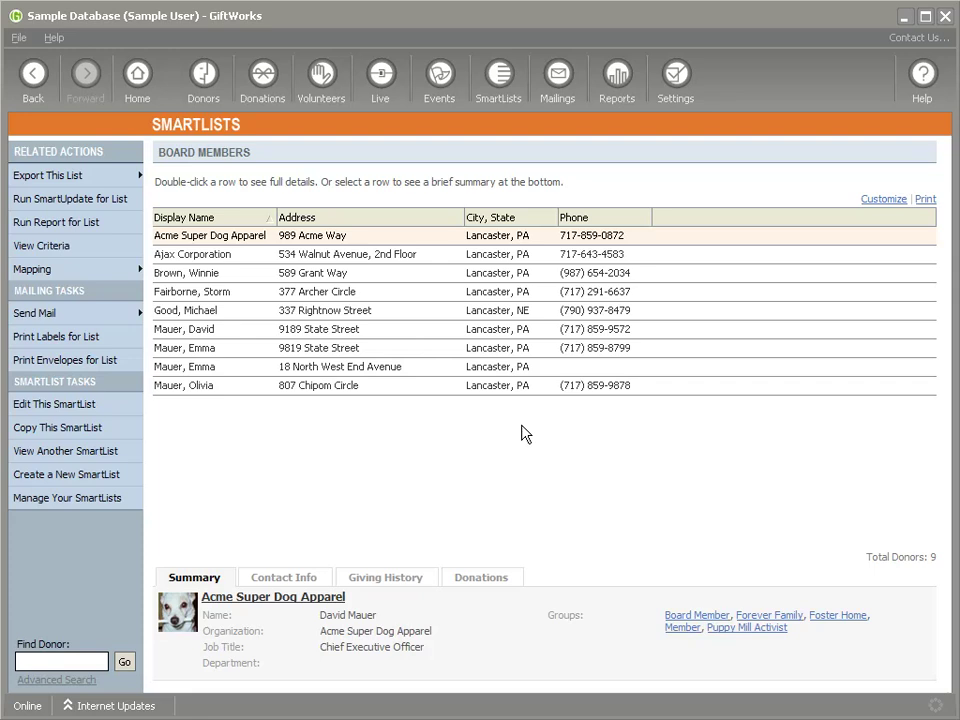
# Customize the Board Members list columns to include the Id column
pyautogui.click(886, 200)
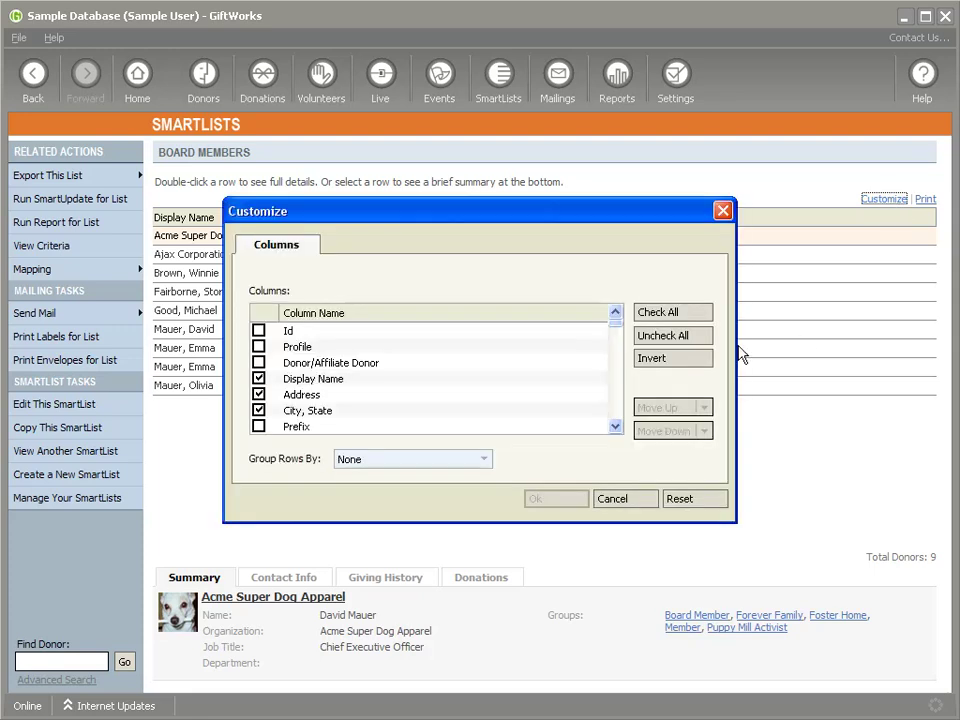
pyautogui.moveTo(440, 213); pyautogui.dragTo(510, 223)
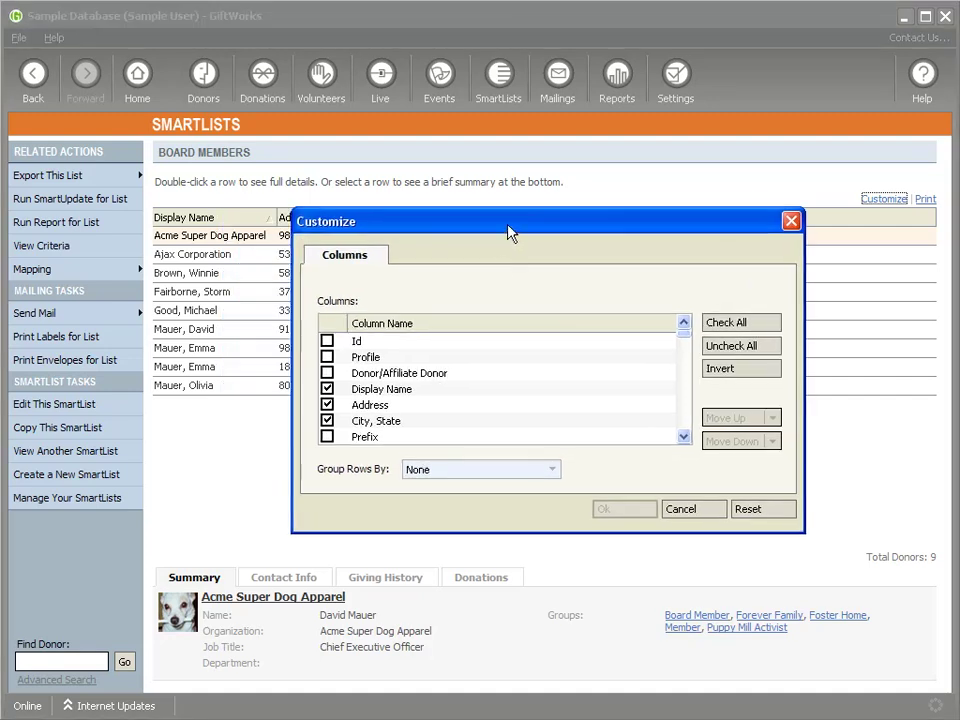
pyautogui.click(328, 342)
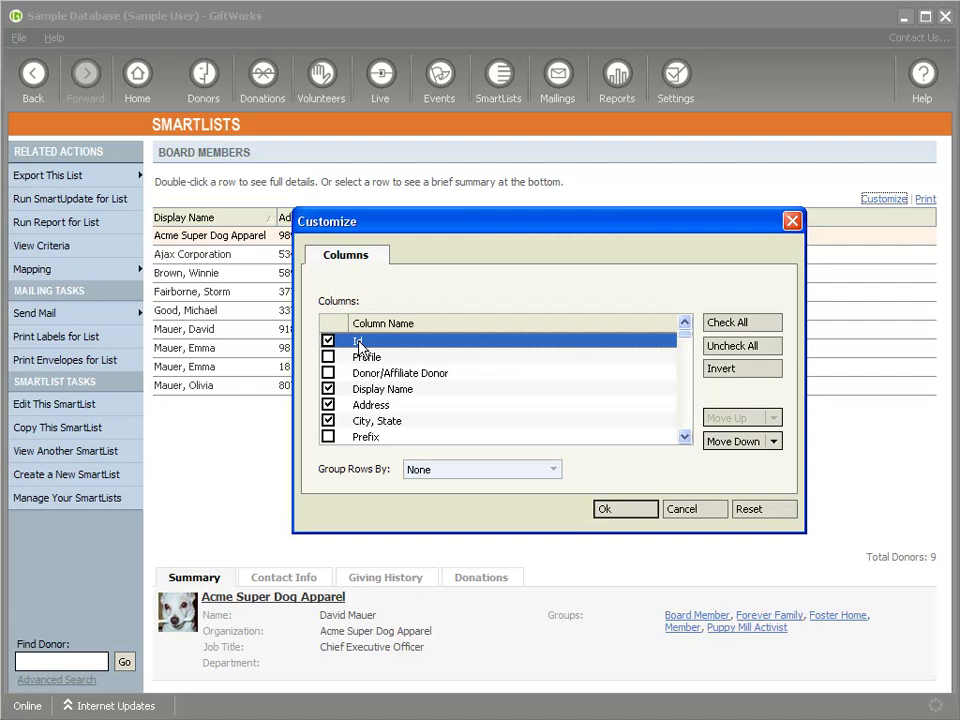
# Include the Status column as well, apply the column changes, and select the Ajax Corporation record
pyautogui.click(685, 437)
pyautogui.click(685, 437)
pyautogui.click(685, 437)
pyautogui.click(685, 437)
pyautogui.click(685, 437)
pyautogui.click(685, 437)
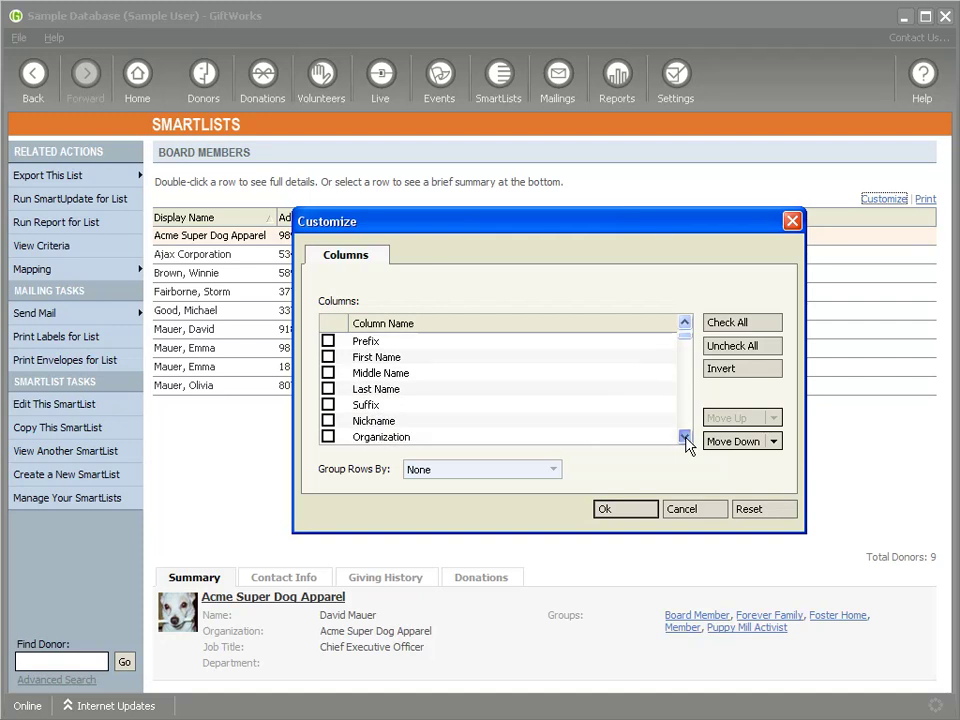
pyautogui.click(685, 437)
pyautogui.click(685, 437)
pyautogui.moveTo(685, 437); pyautogui.dragTo(686, 424)
pyautogui.click(688, 342)
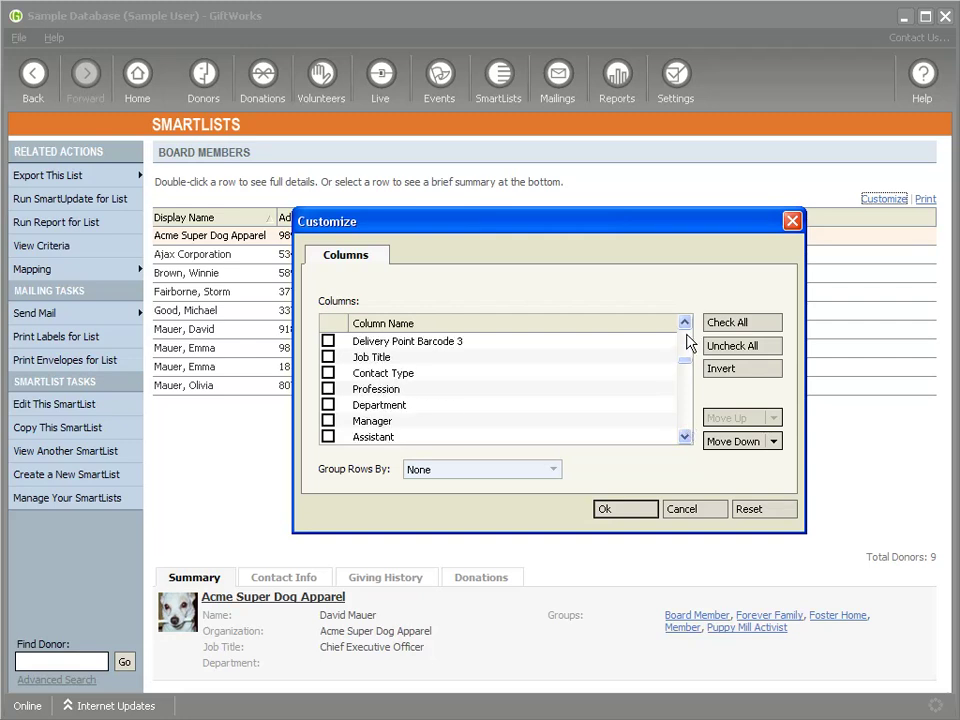
pyautogui.click(677, 405)
pyautogui.scroll(-4, 680, 414)
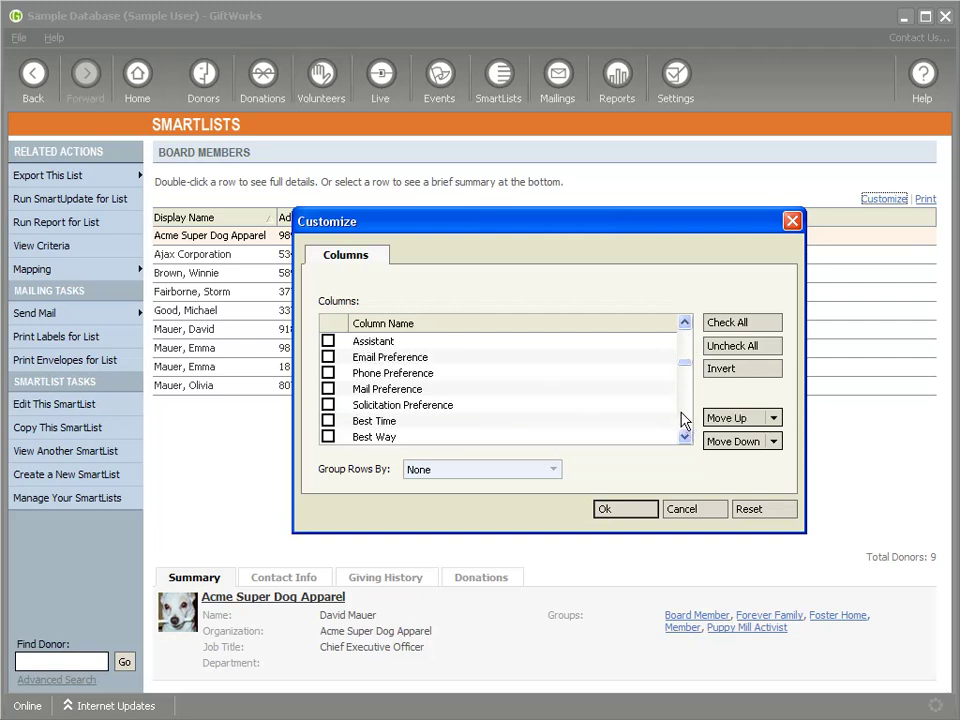
pyautogui.click(328, 372)
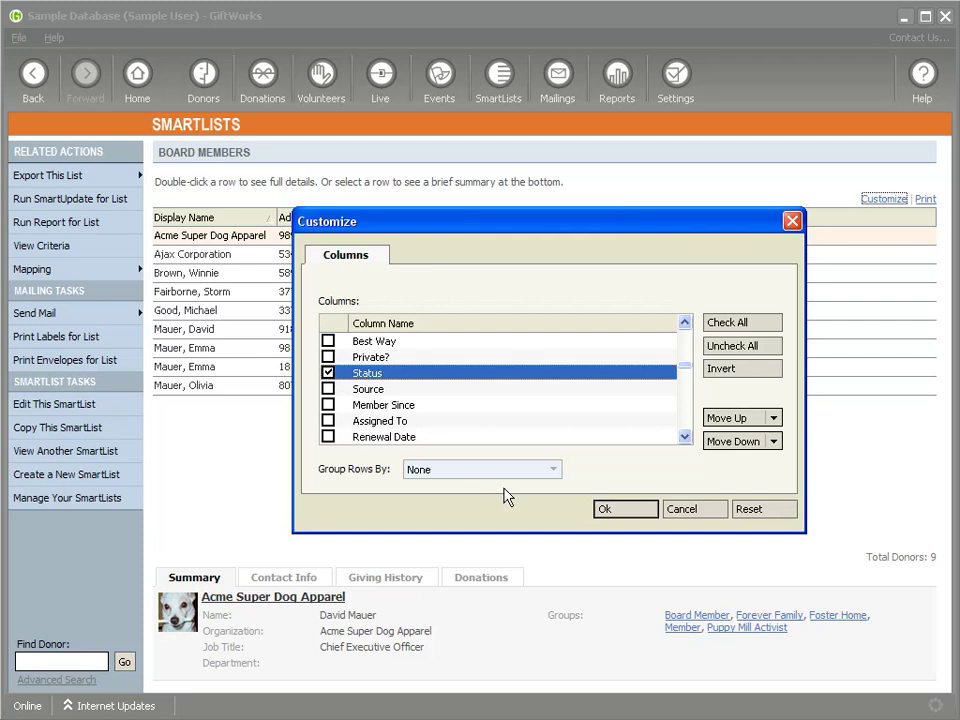
pyautogui.click(625, 509)
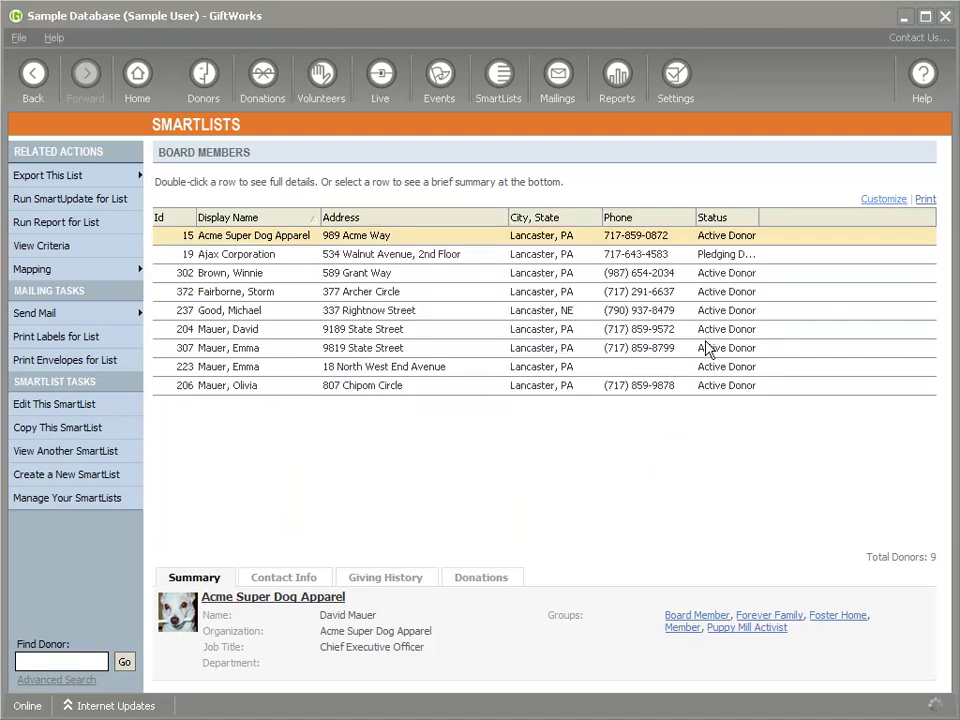
pyautogui.click(738, 257)
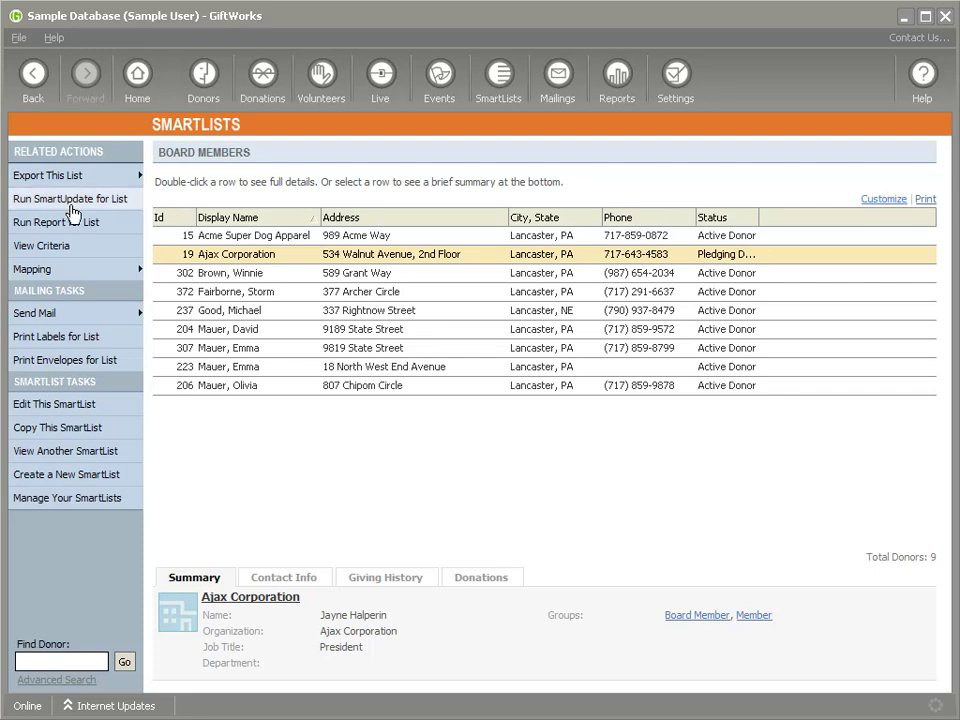
# Export the Board Members list to a Microsoft Excel file named MyUpdates.xls
pyautogui.click(58, 177)
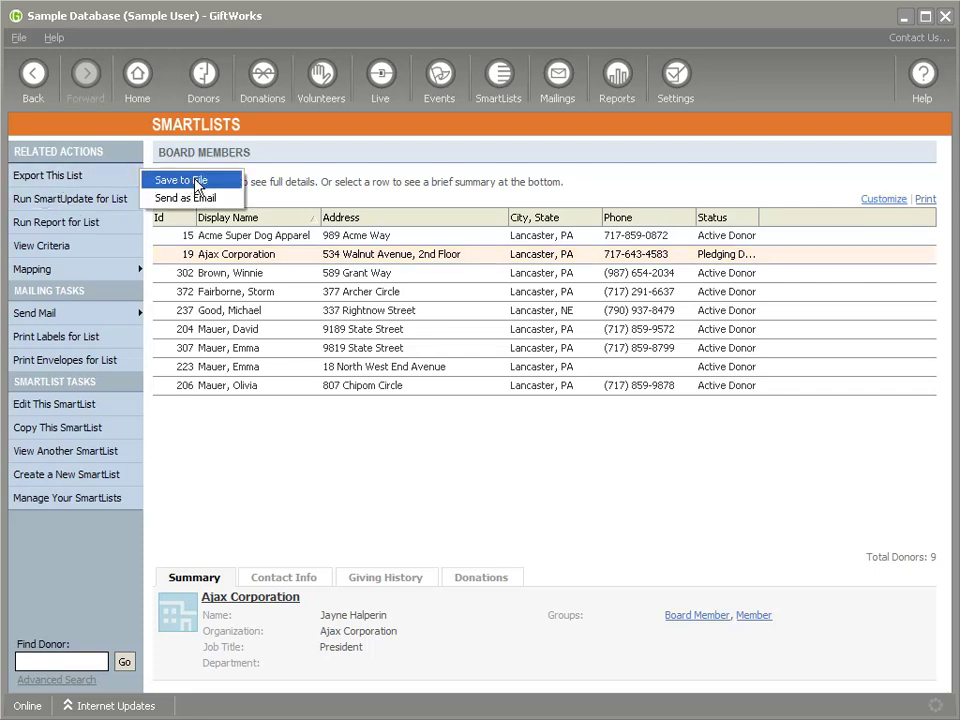
pyautogui.click(180, 181)
pyautogui.moveTo(422, 331); pyautogui.dragTo(369, 328)
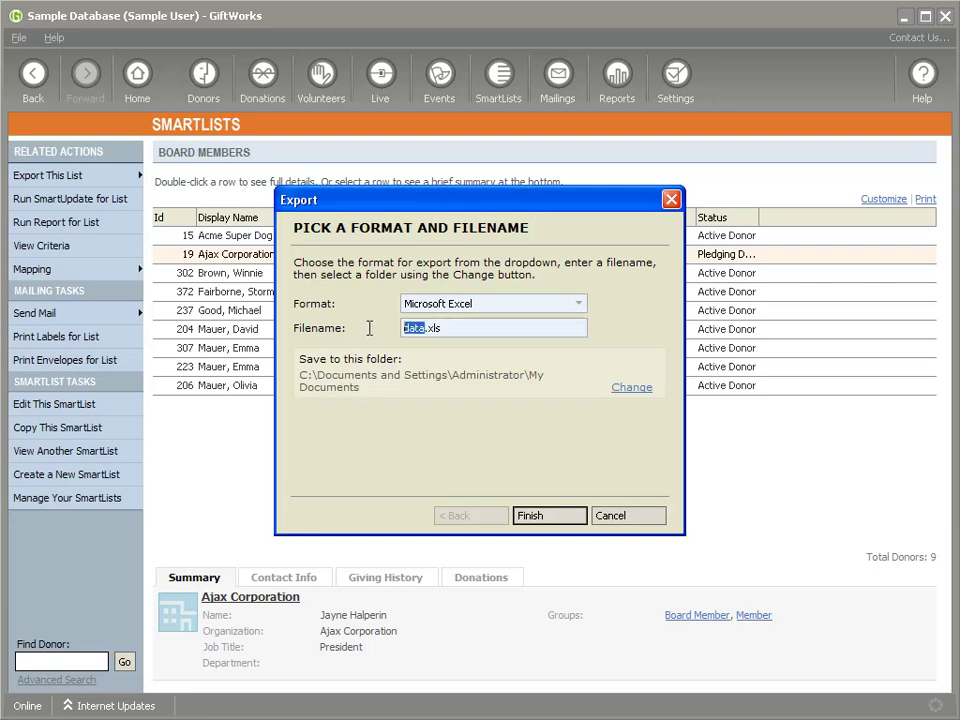
pyautogui.write('MyUp')
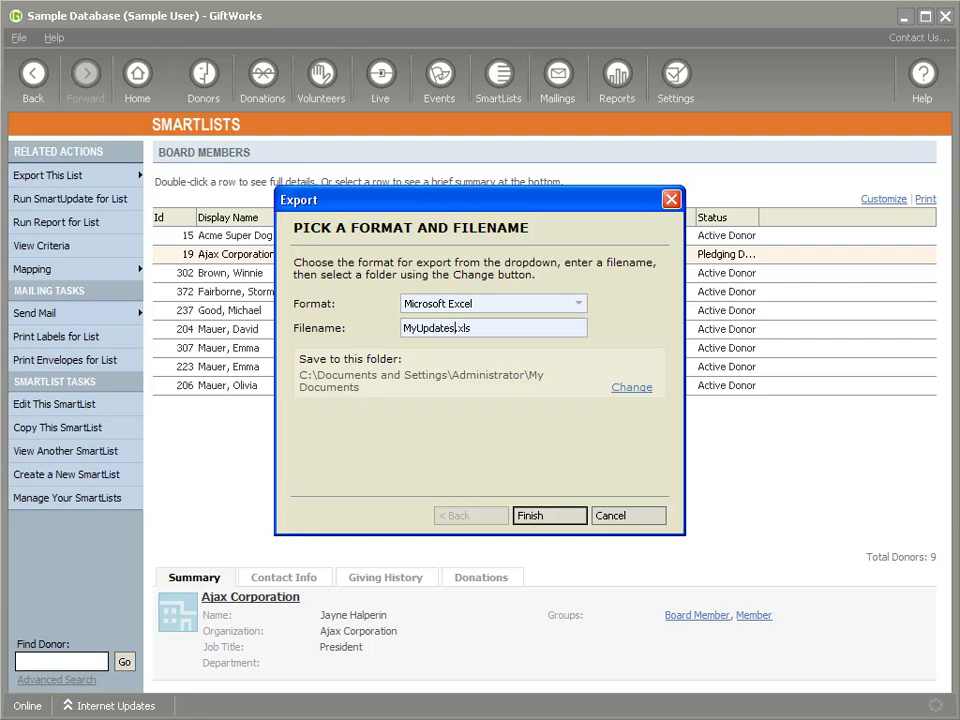
pyautogui.click(563, 517)
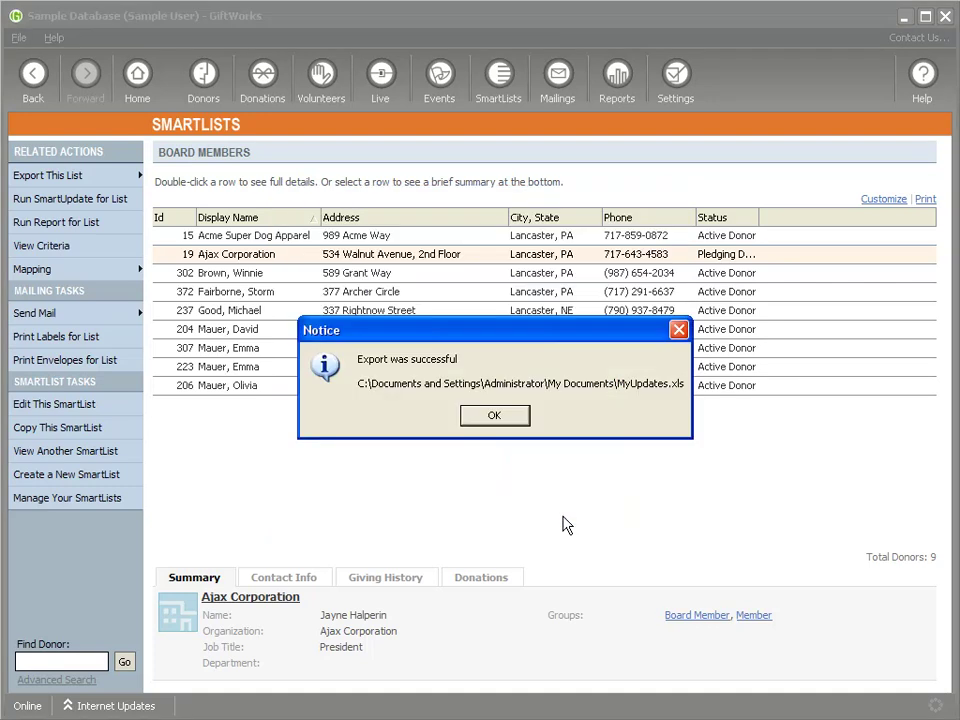
pyautogui.click(504, 421)
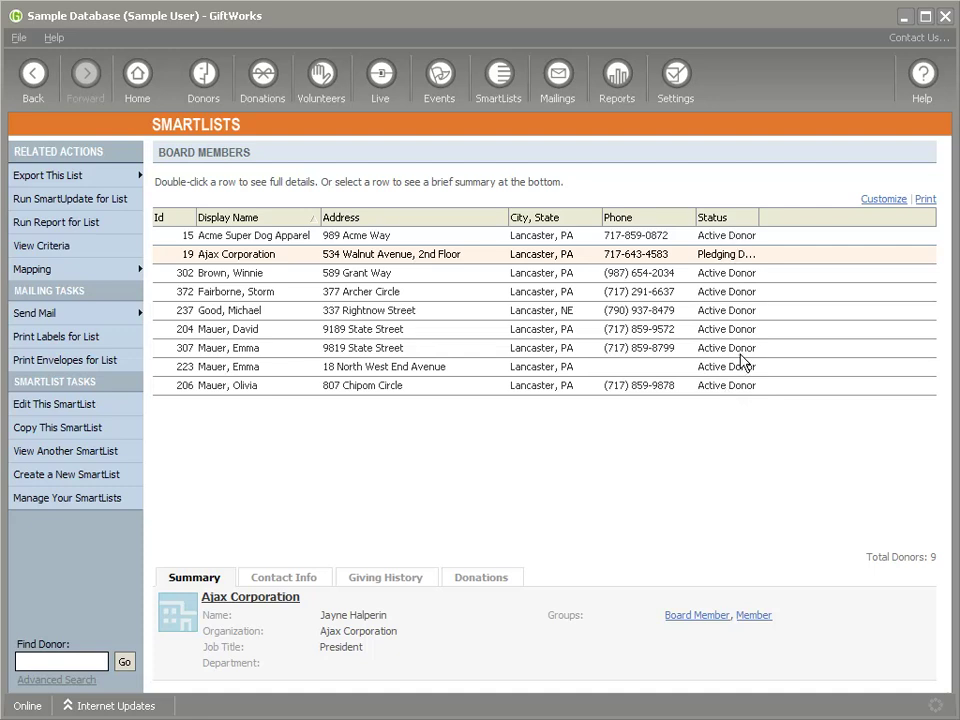
# Customize the Board Members list columns to include Phone Name, Email Name and Email
pyautogui.click(886, 200)
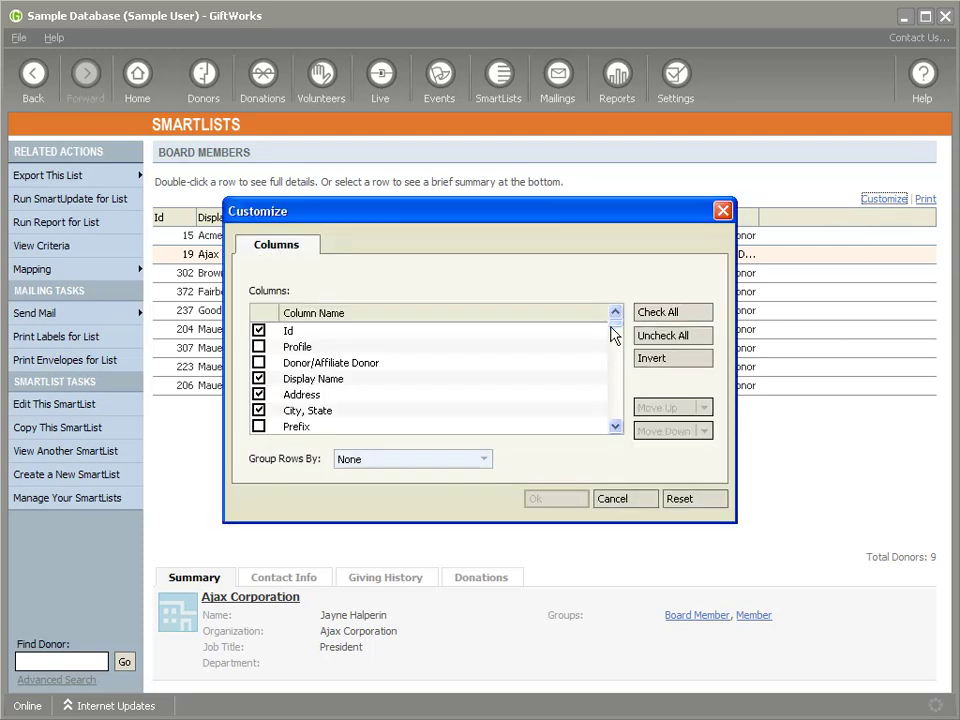
pyautogui.moveTo(614, 330); pyautogui.dragTo(614, 338)
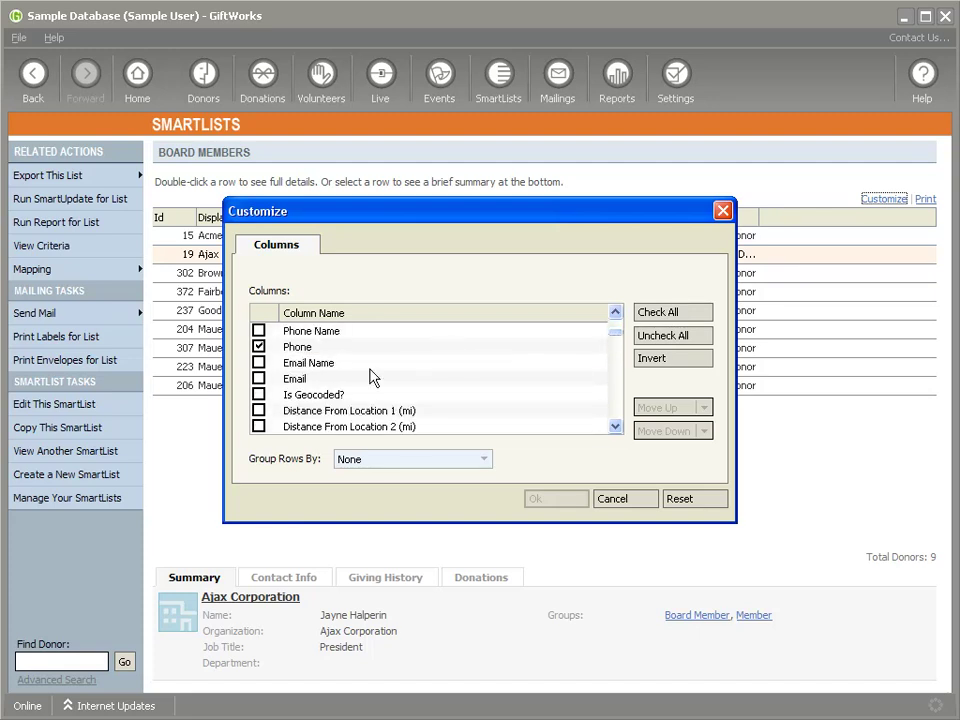
pyautogui.click(259, 363)
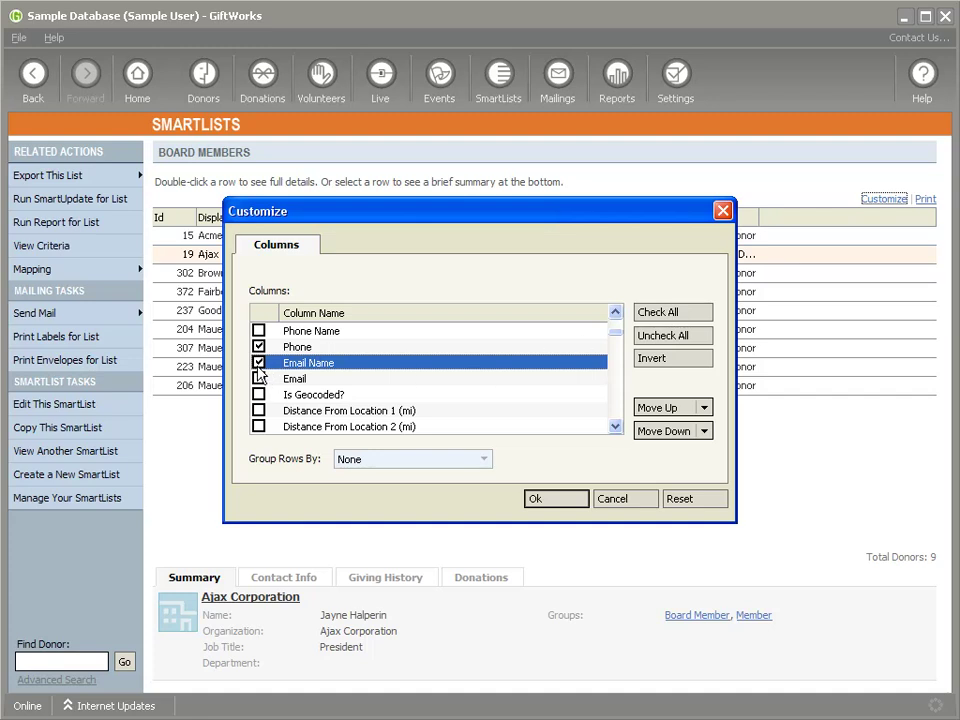
pyautogui.click(259, 378)
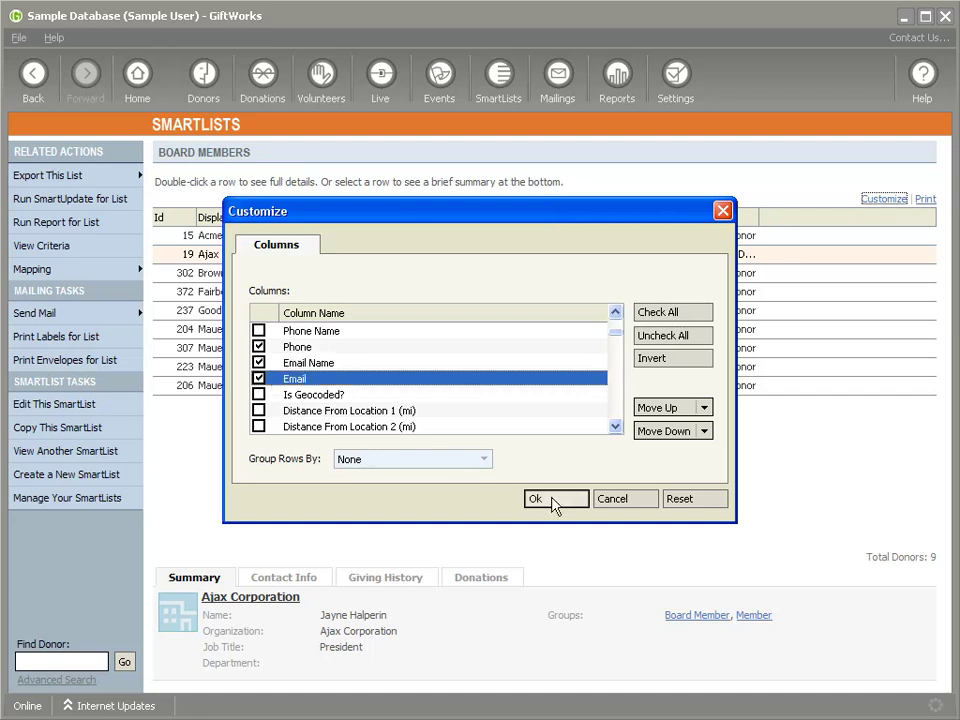
pyautogui.click(259, 331)
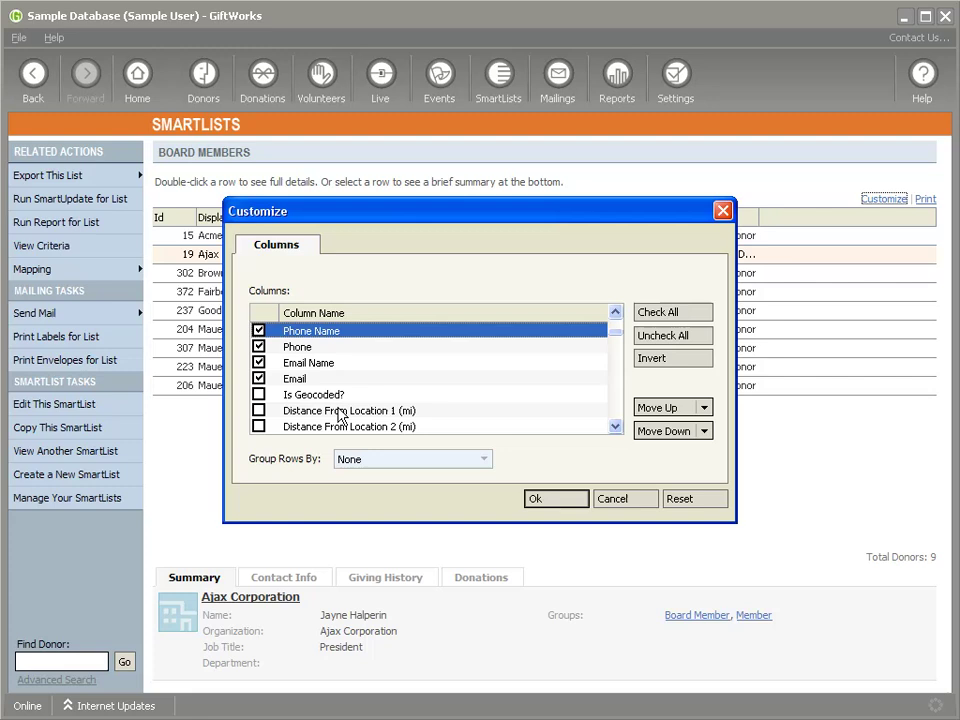
pyautogui.click(555, 499)
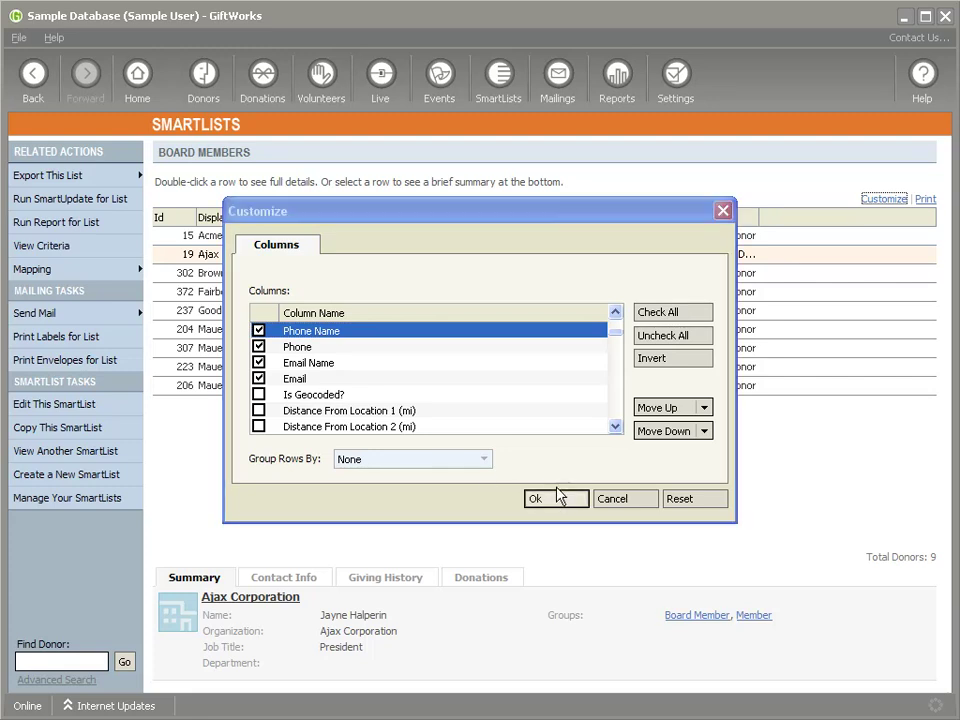
# Review the expanded columns and export the list again in Excel format as MyUpdates.xls, overwriting the existing file
pyautogui.moveTo(647, 542); pyautogui.dragTo(792, 542)
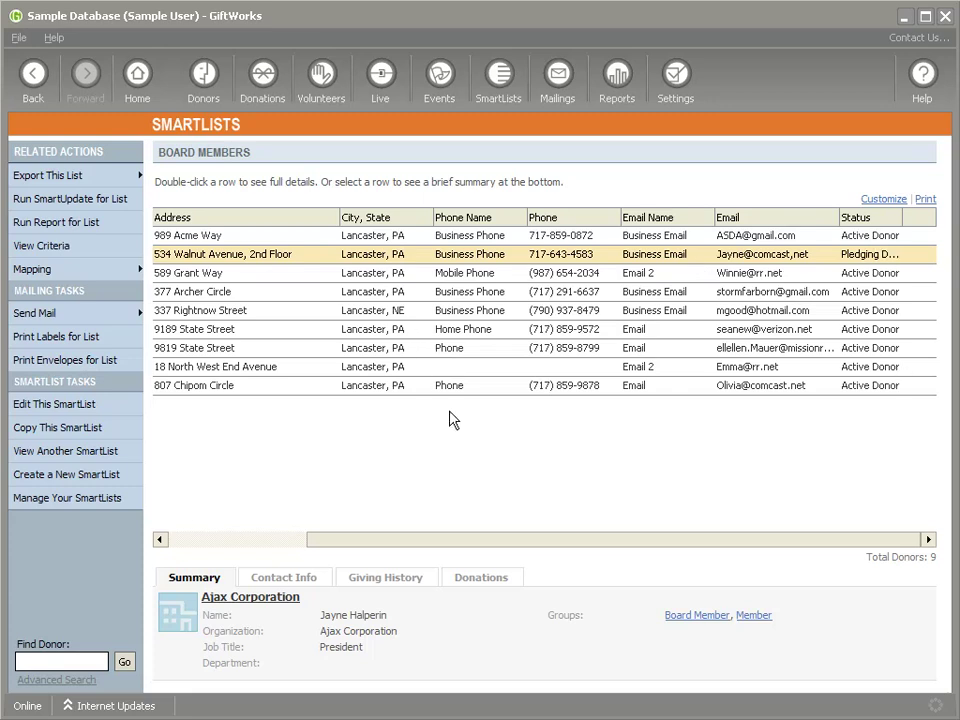
pyautogui.moveTo(422, 541); pyautogui.dragTo(257, 525)
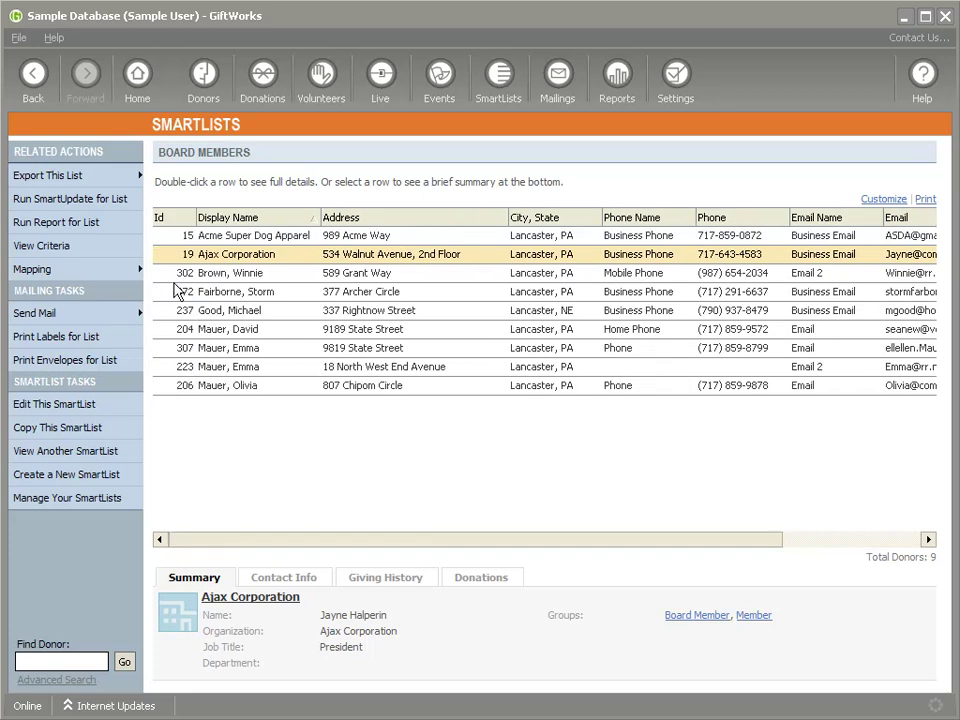
pyautogui.moveTo(369, 542); pyautogui.dragTo(519, 542)
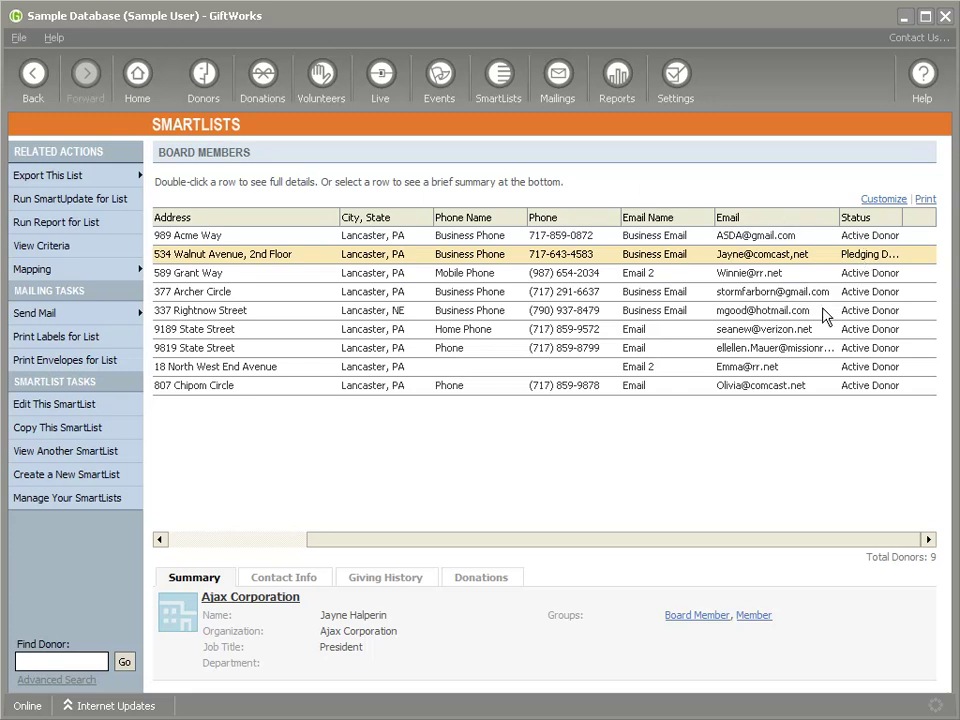
pyautogui.click(70, 176)
pyautogui.click(197, 182)
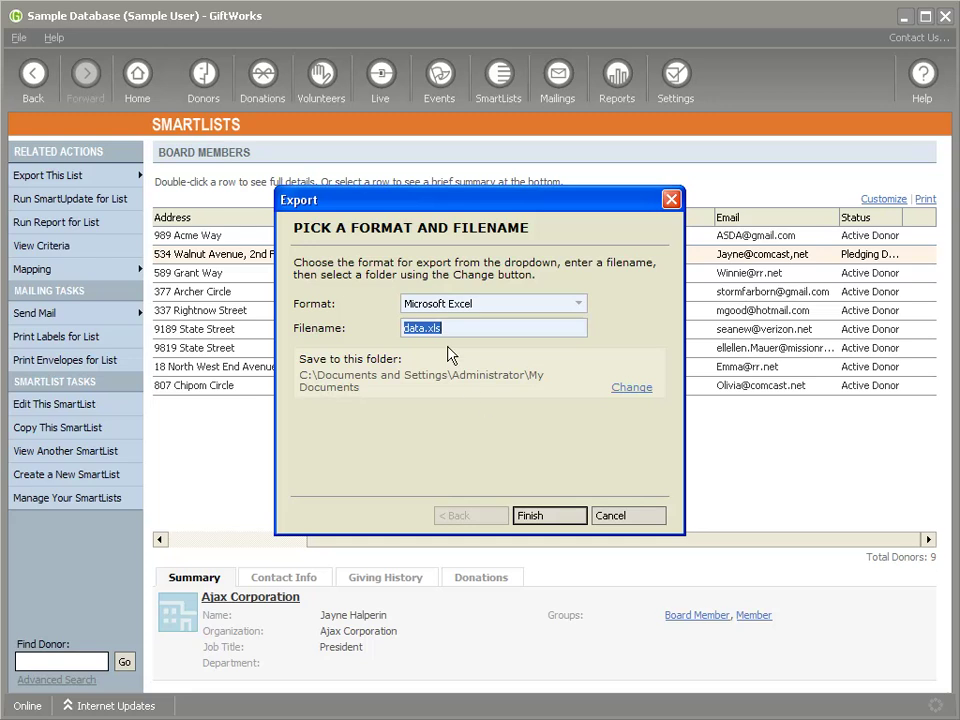
pyautogui.write('Mu')
pyautogui.click(553, 516)
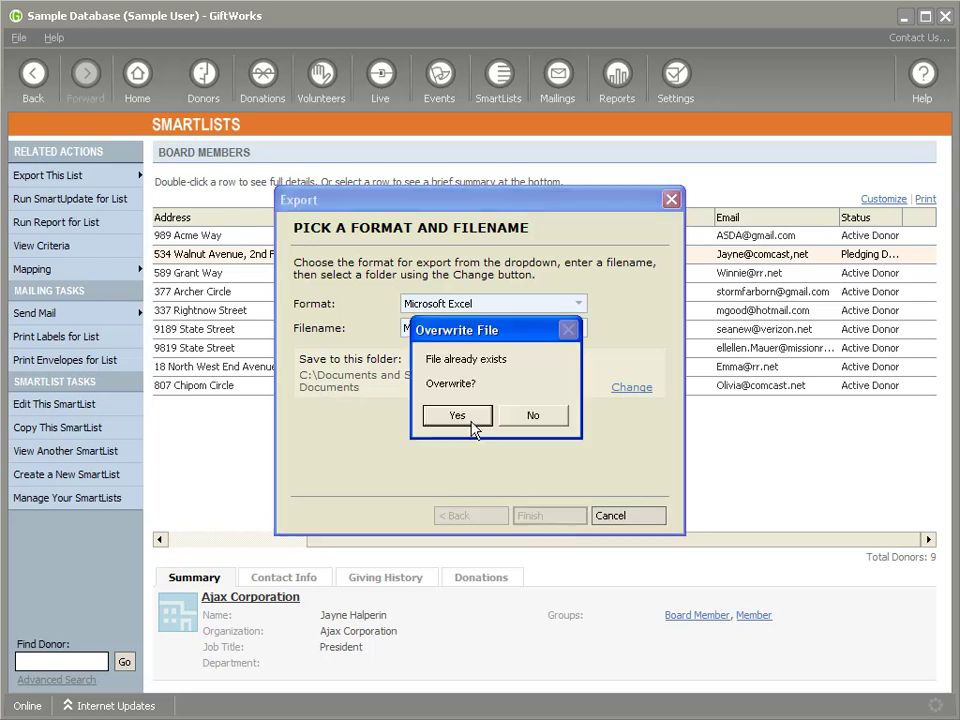
pyautogui.click(455, 416)
pyautogui.click(496, 416)
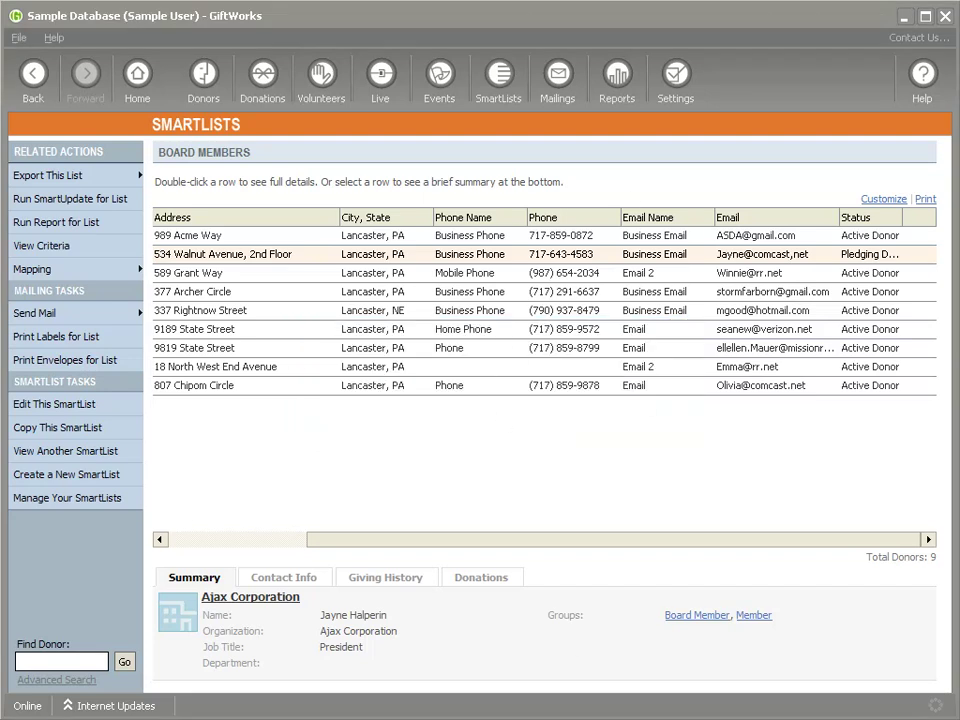
# Switch to Microsoft Excel and open the exported MyUpdates.xls workbook
pyautogui.press('super')
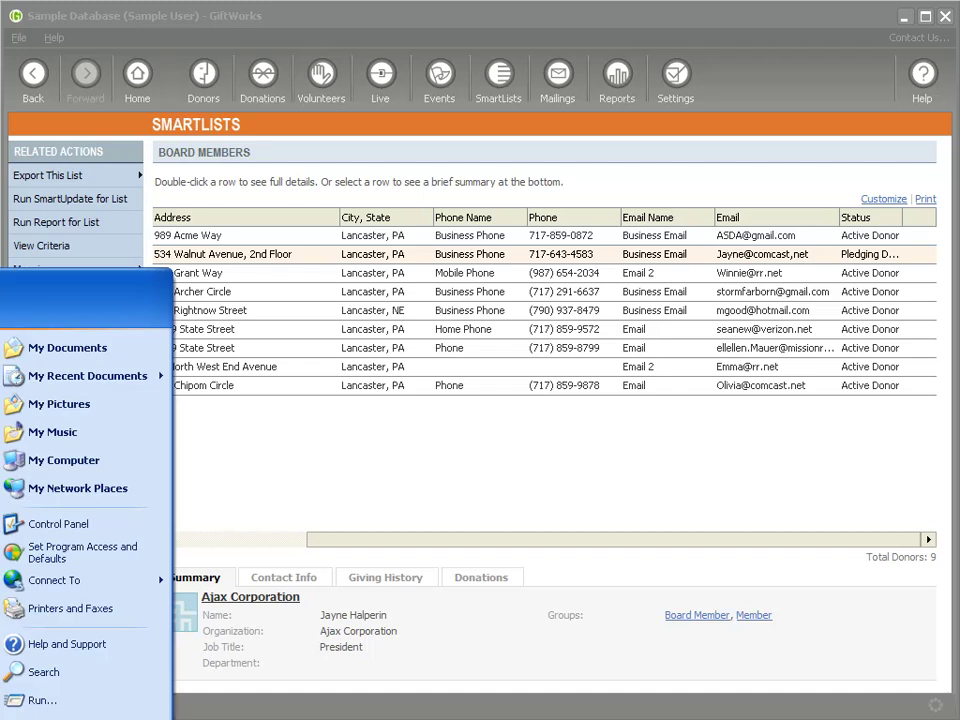
pyautogui.click(2, 510)
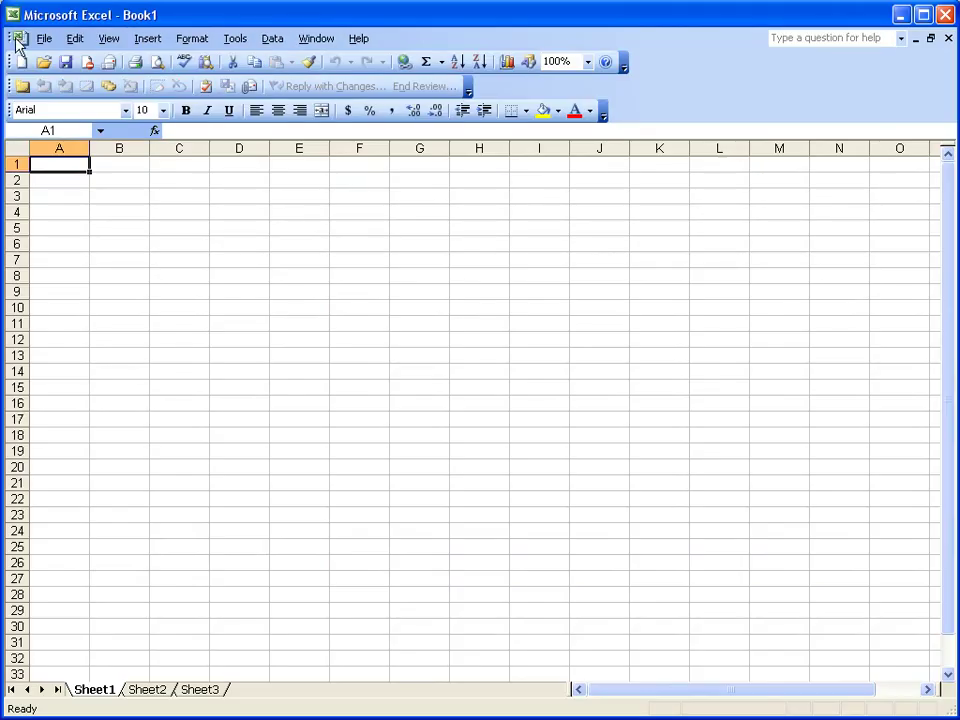
pyautogui.click(43, 40)
pyautogui.click(146, 416)
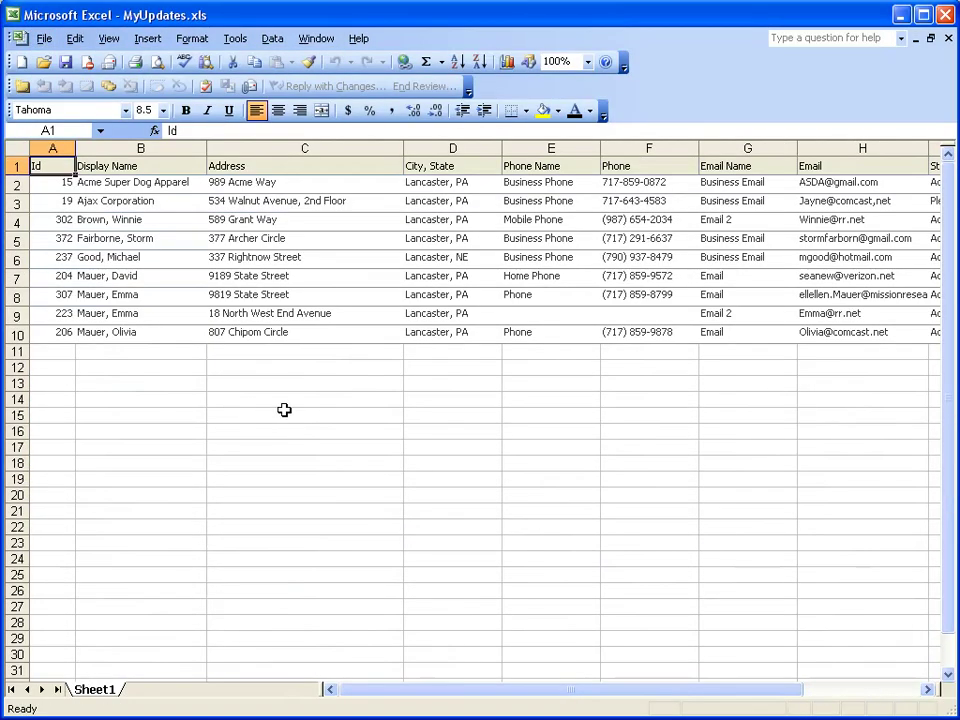
# Set the Status of the first donor to "Updated" and fill that value down through I10 for all donors
pyautogui.moveTo(478, 690); pyautogui.dragTo(576, 692)
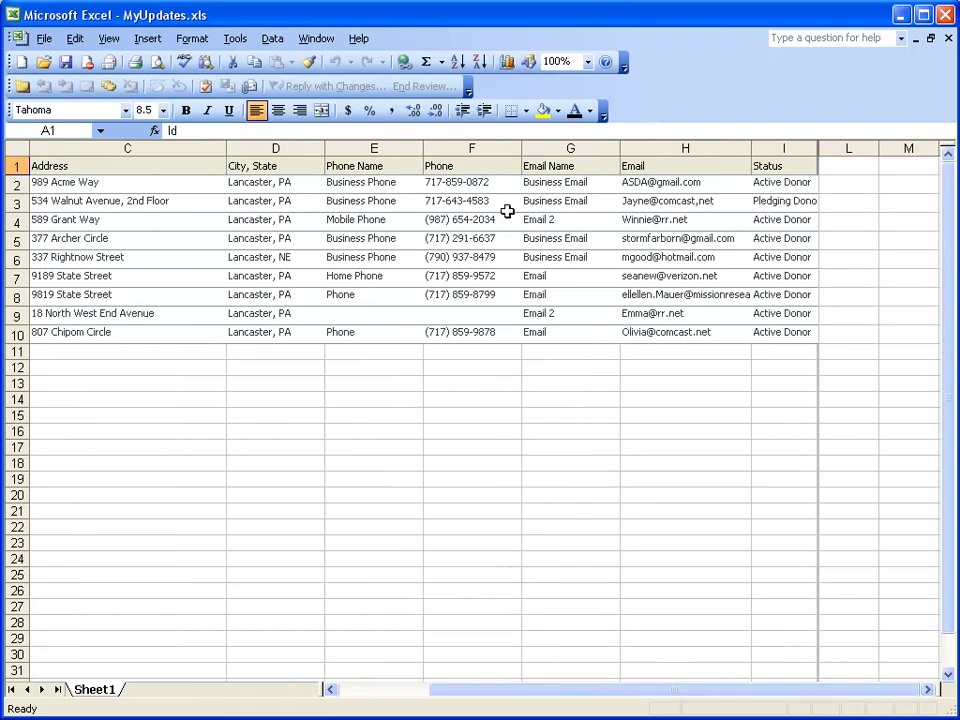
pyautogui.moveTo(613, 694); pyautogui.dragTo(660, 634)
pyautogui.click(777, 184)
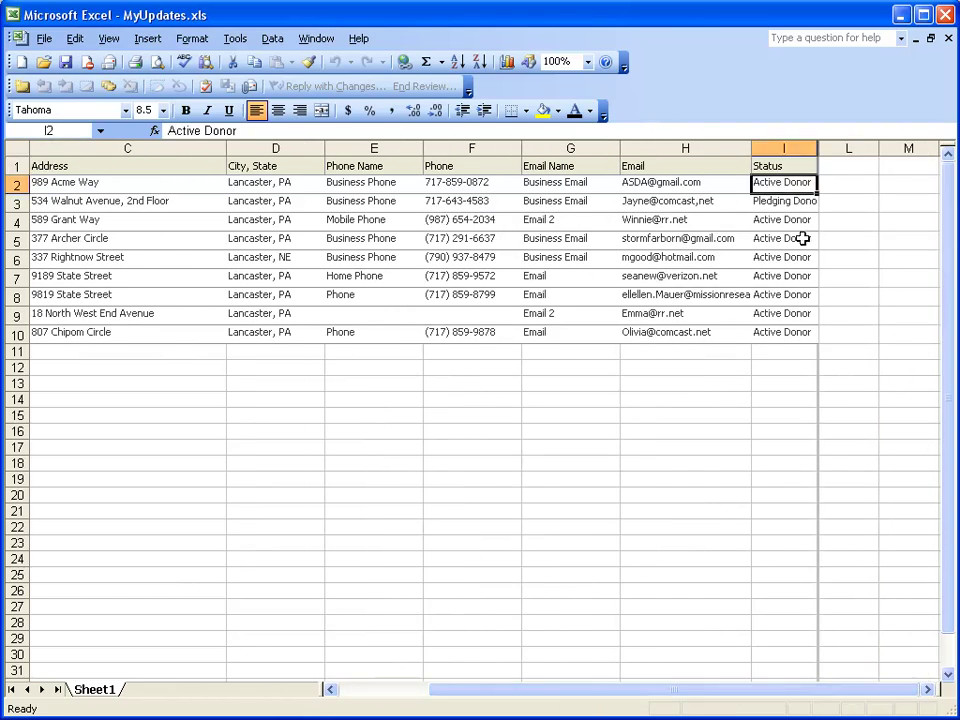
pyautogui.write('Updated')
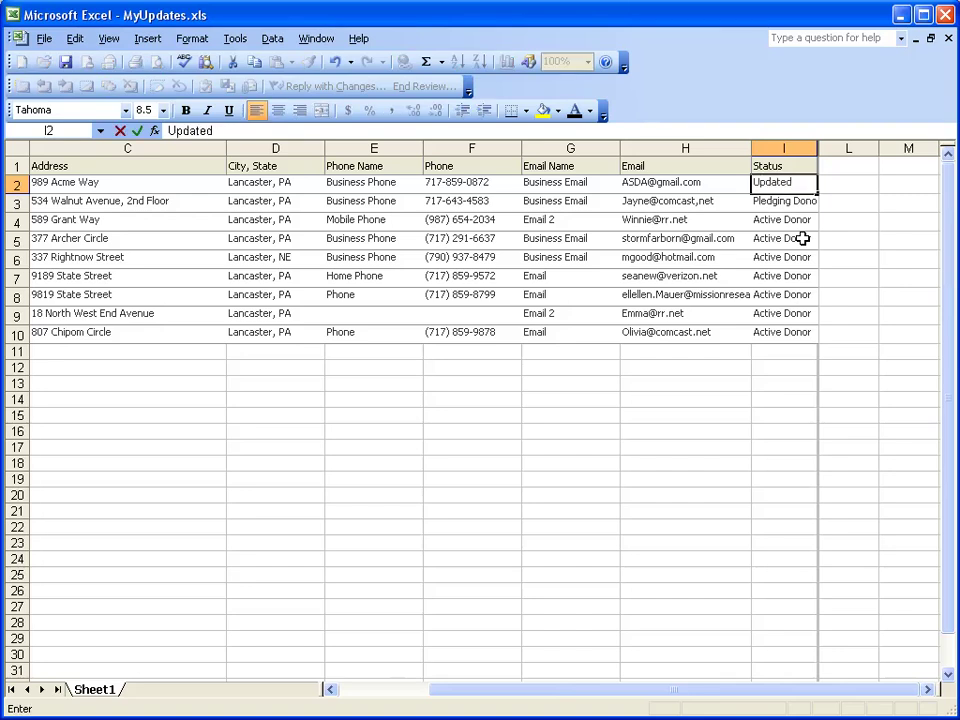
pyautogui.press('Return')
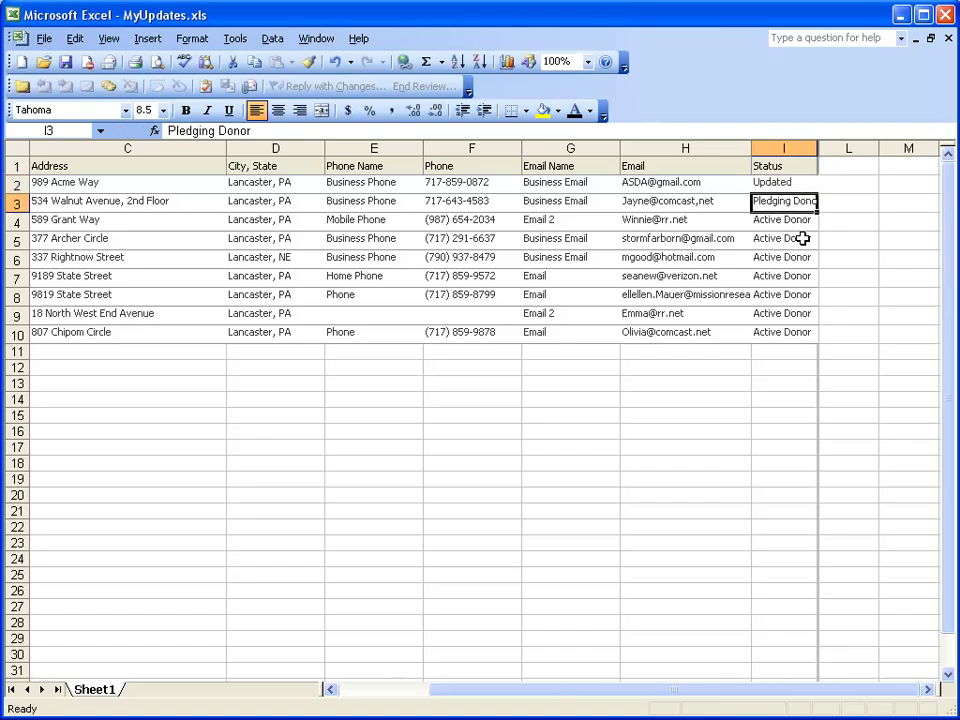
pyautogui.press('Up')
pyautogui.moveTo(782, 184); pyautogui.dragTo(774, 334)
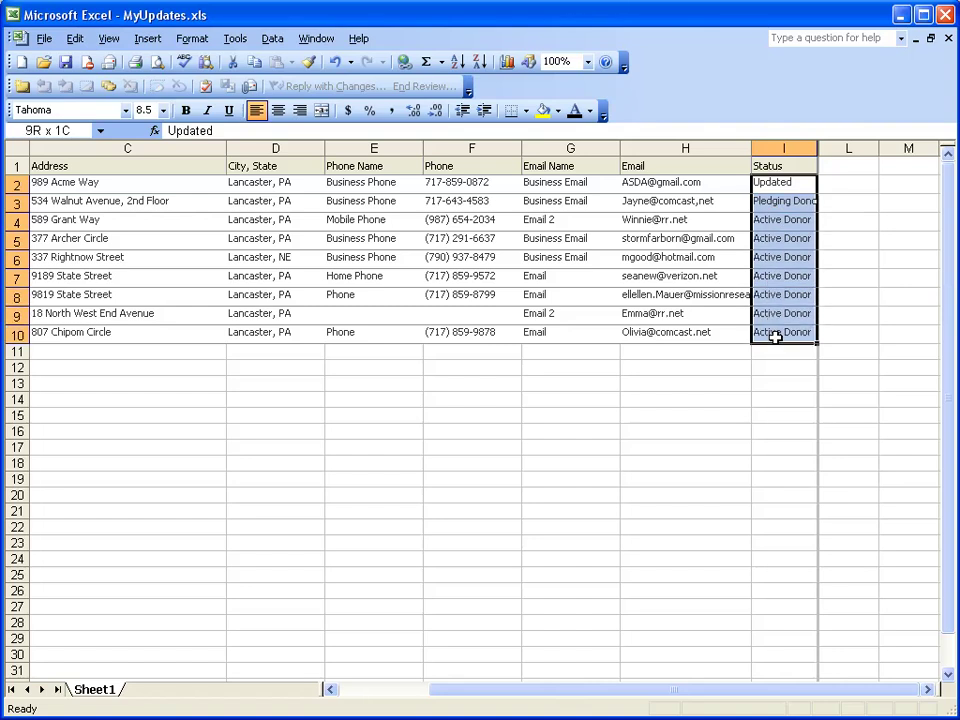
pyautogui.hotkey('ctrl', 'd')
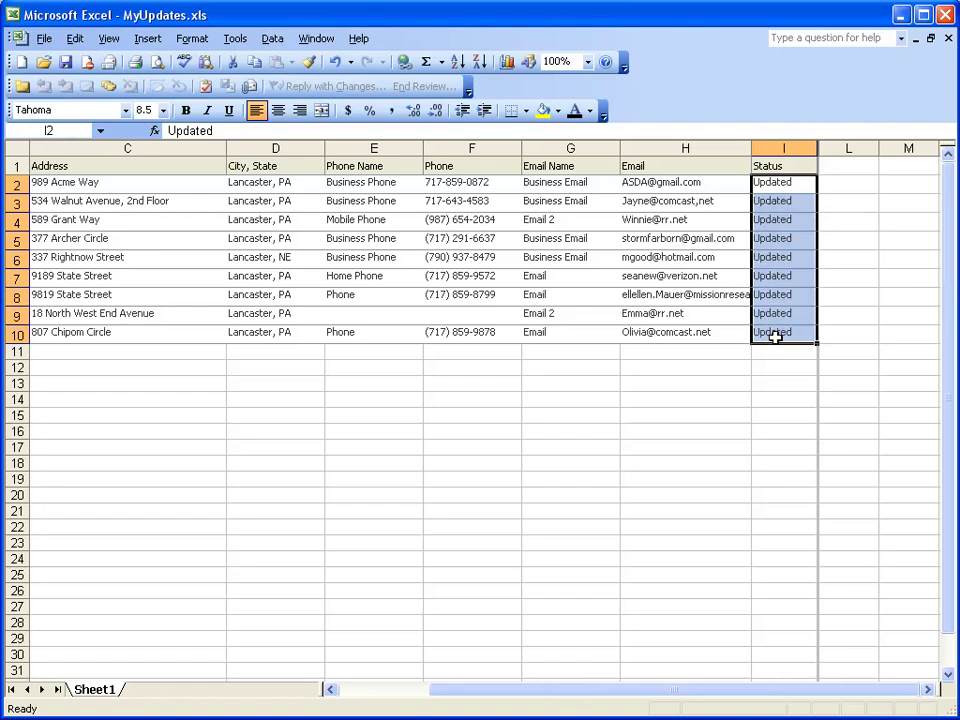
pyautogui.click(785, 186)
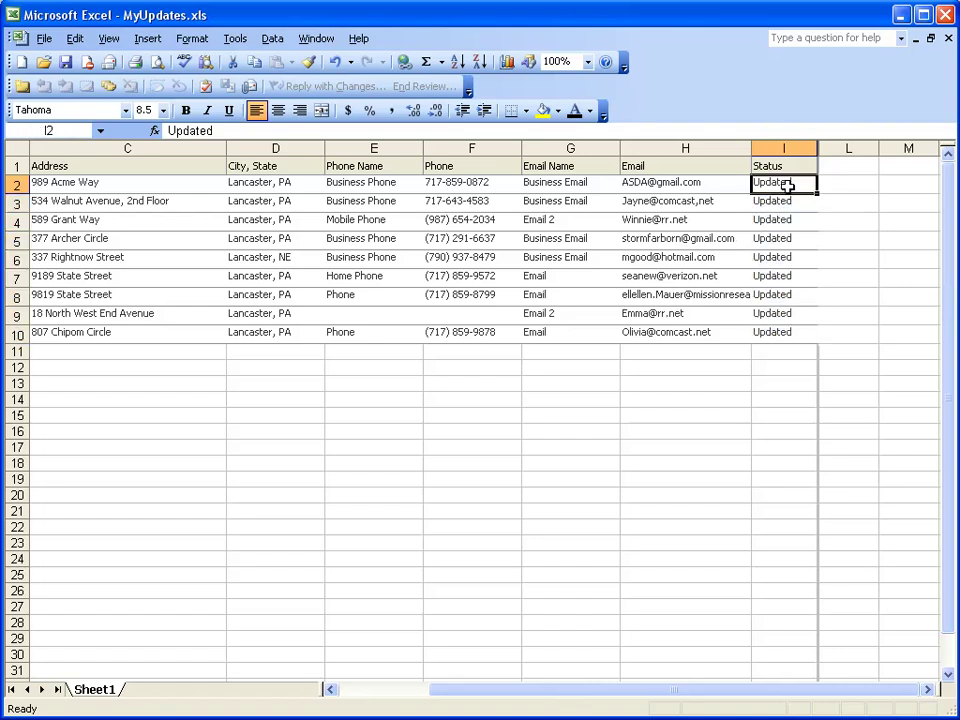
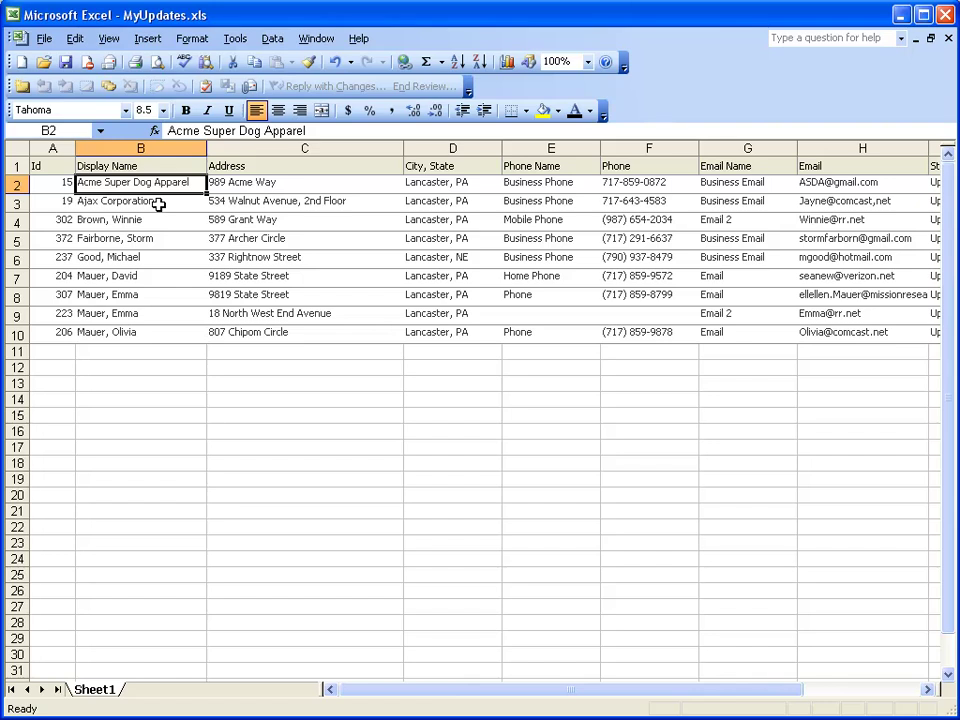
# Replace the business phone numbers of Acme Super Dog Apparel and Ajax Corporation in F2 and F3 with new phone numbers
pyautogui.click(158, 204)
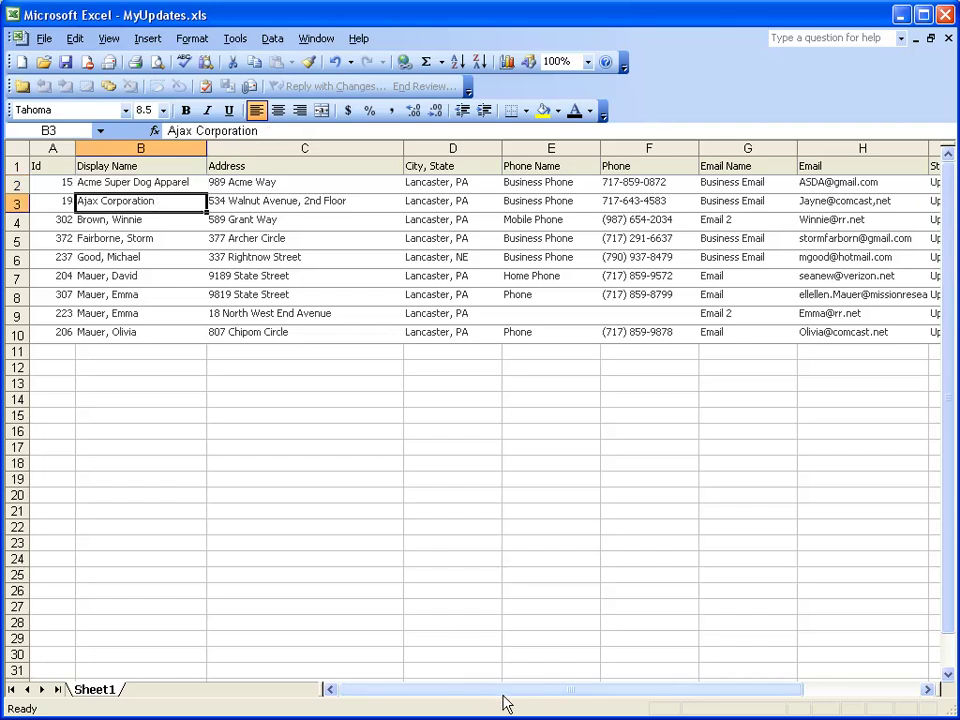
pyautogui.moveTo(486, 690); pyautogui.dragTo(674, 676)
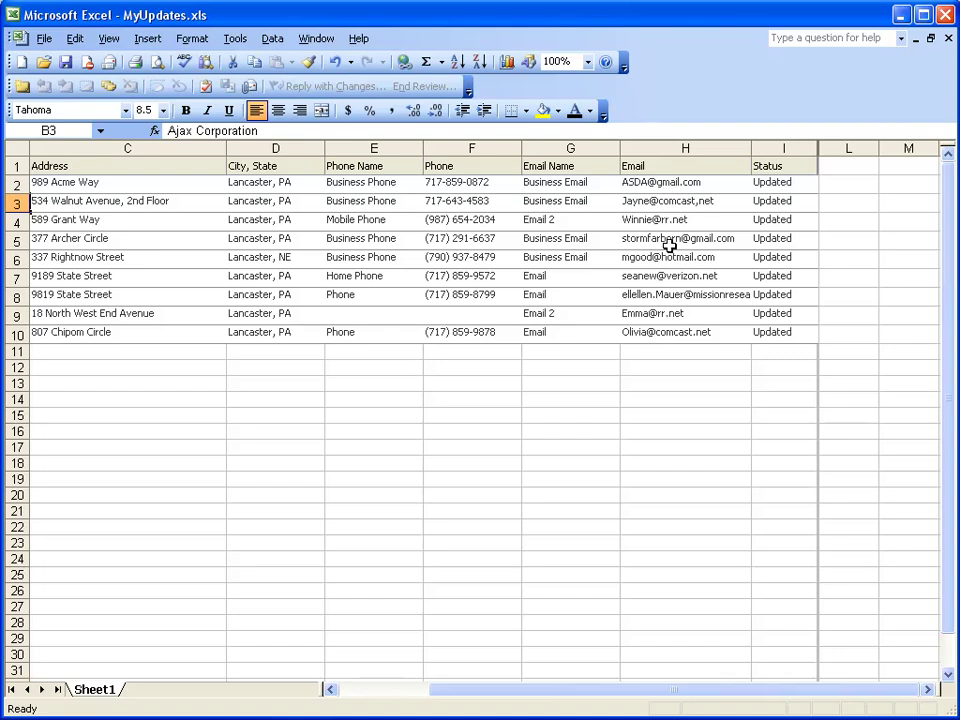
pyautogui.click(365, 184)
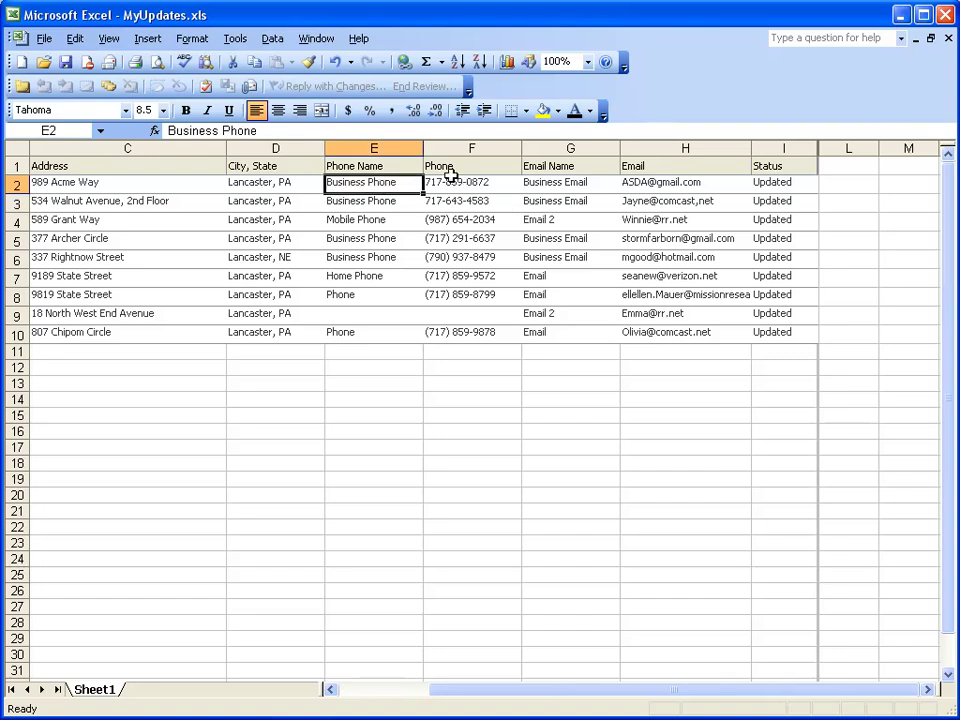
pyautogui.click(481, 182)
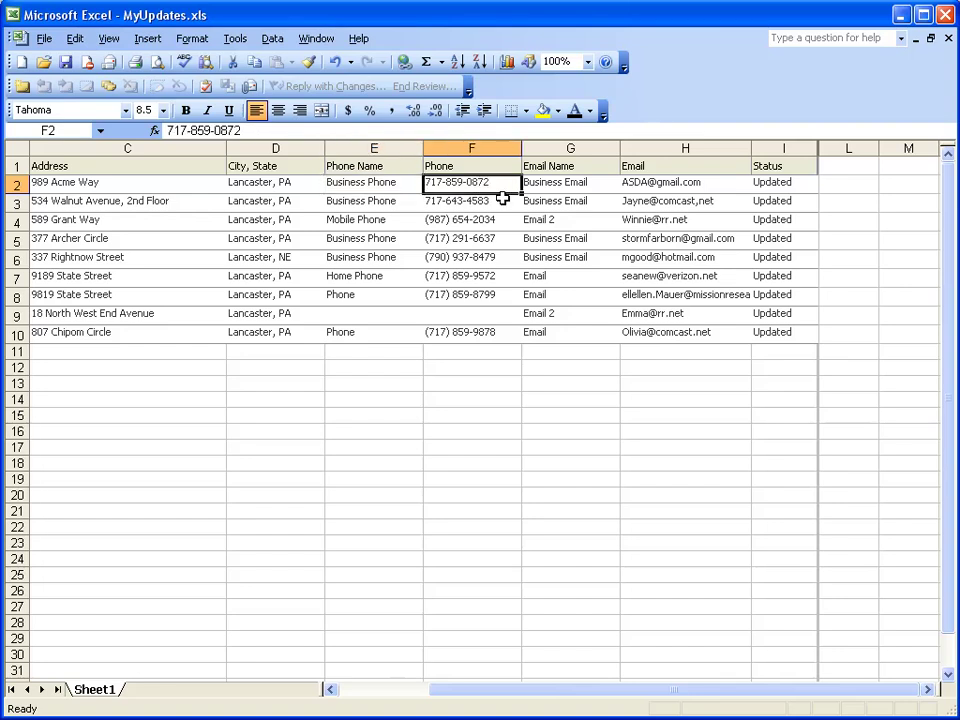
pyautogui.write('717')
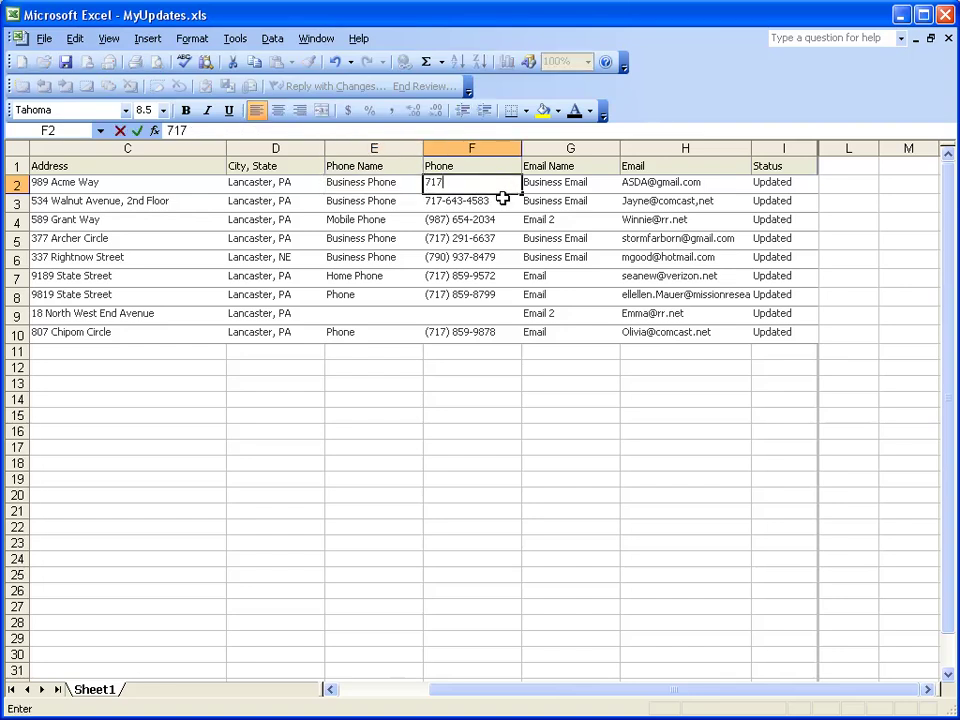
pyautogui.write('-555-1111')
pyautogui.press('Return')
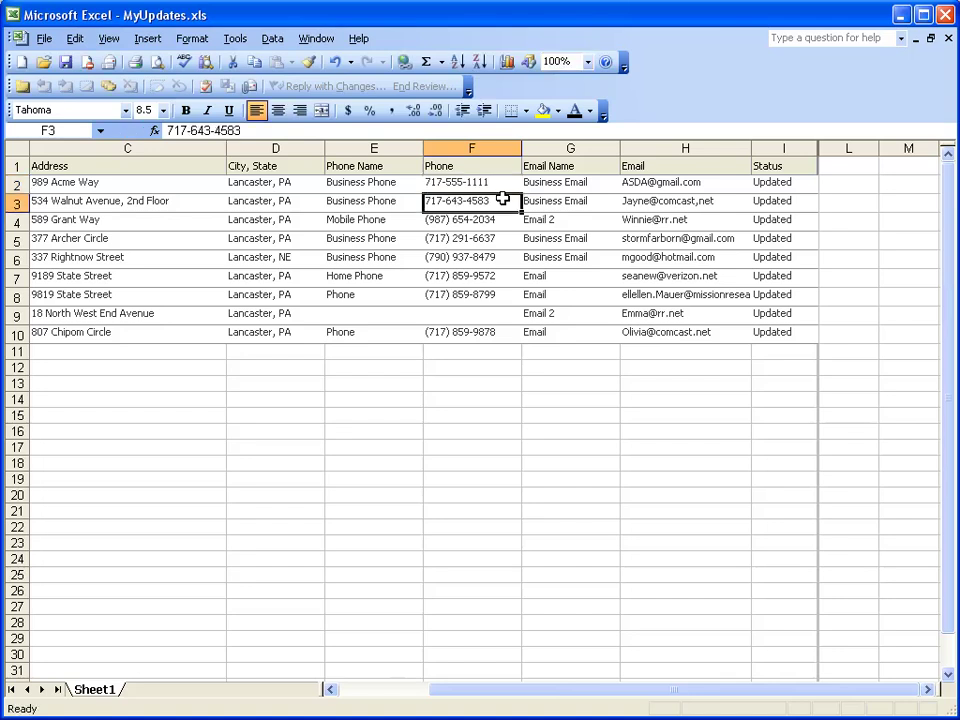
pyautogui.write('717-555-2222')
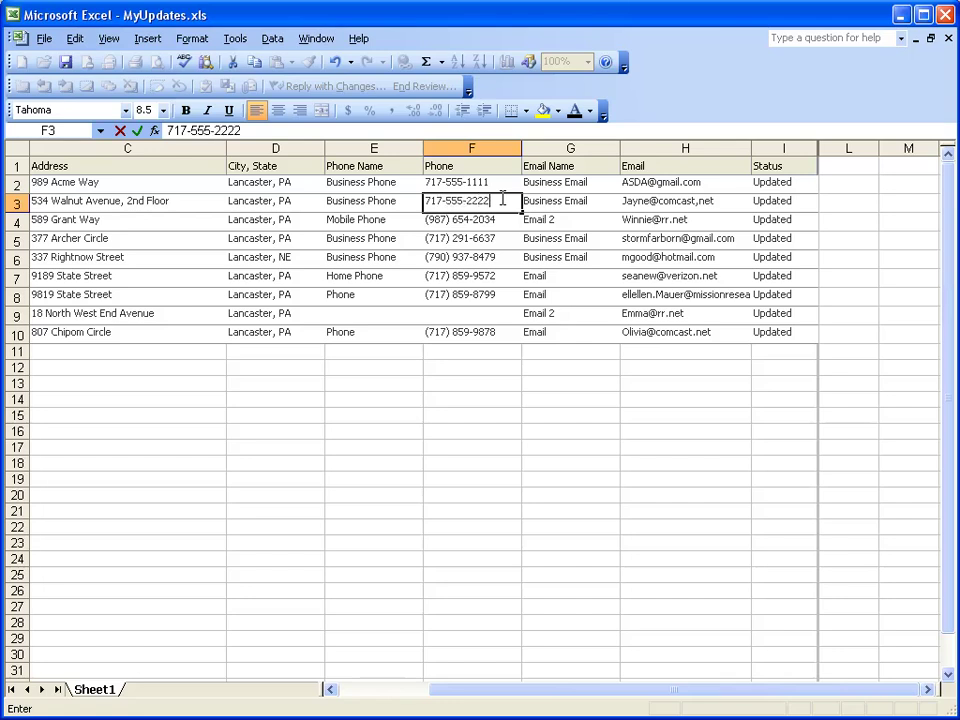
pyautogui.press('Tab')
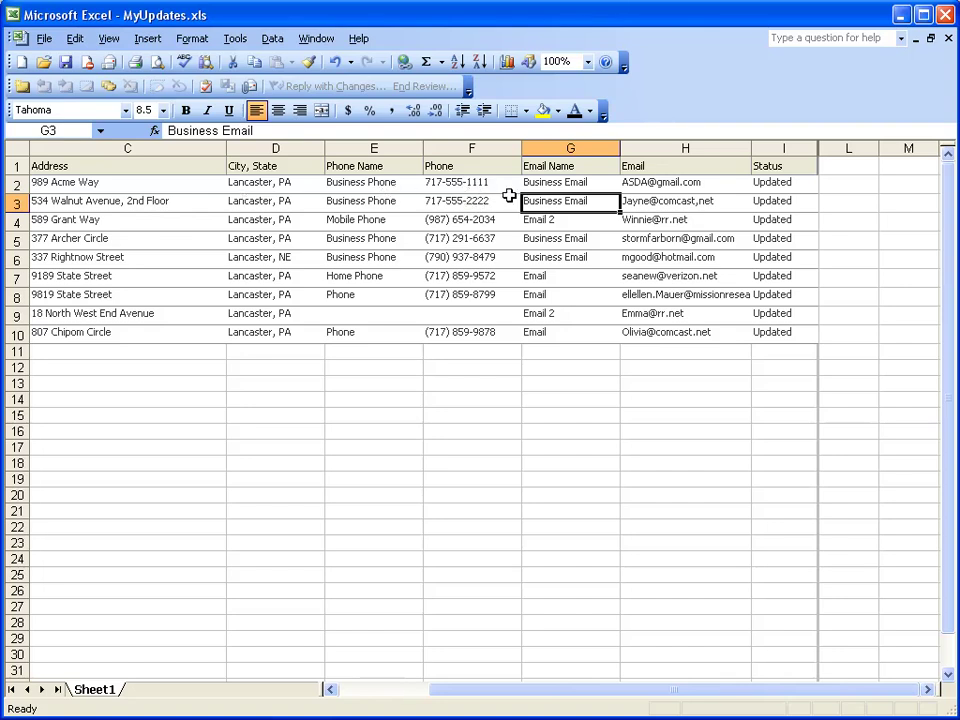
# Replace the business email of Acme Super Dog Apparel in H2 with a new email address and dismiss the dialog its link opens
pyautogui.click(672, 185)
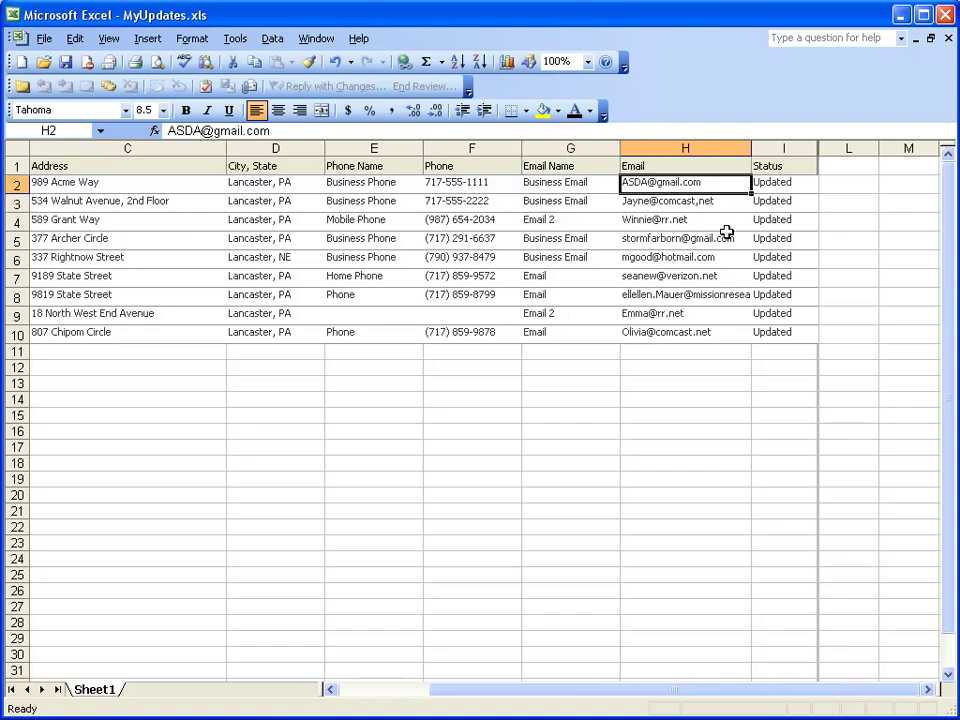
pyautogui.write('1@1.com')
pyautogui.press('Tab')
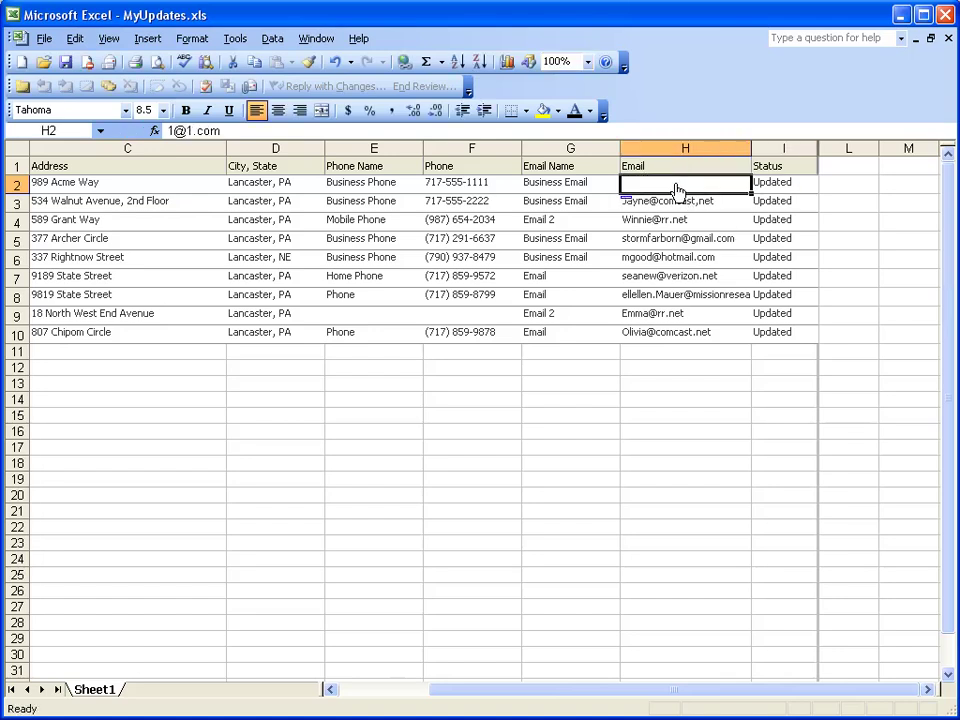
pyautogui.click(676, 188)
pyautogui.click(596, 460)
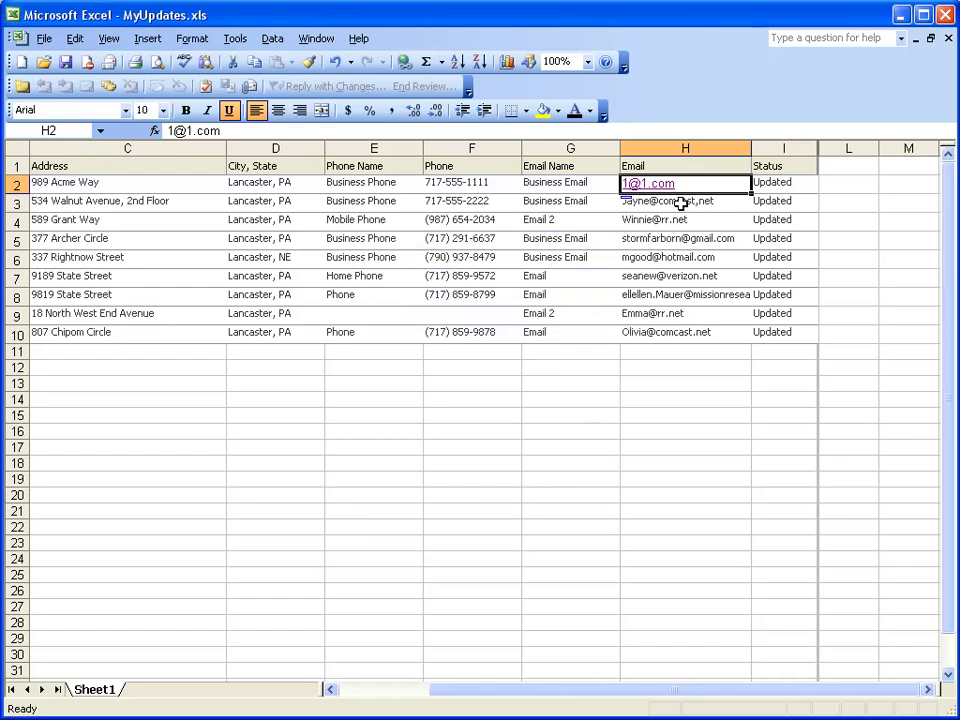
# Clear the formats of all cells in the worksheet
pyautogui.click(696, 203)
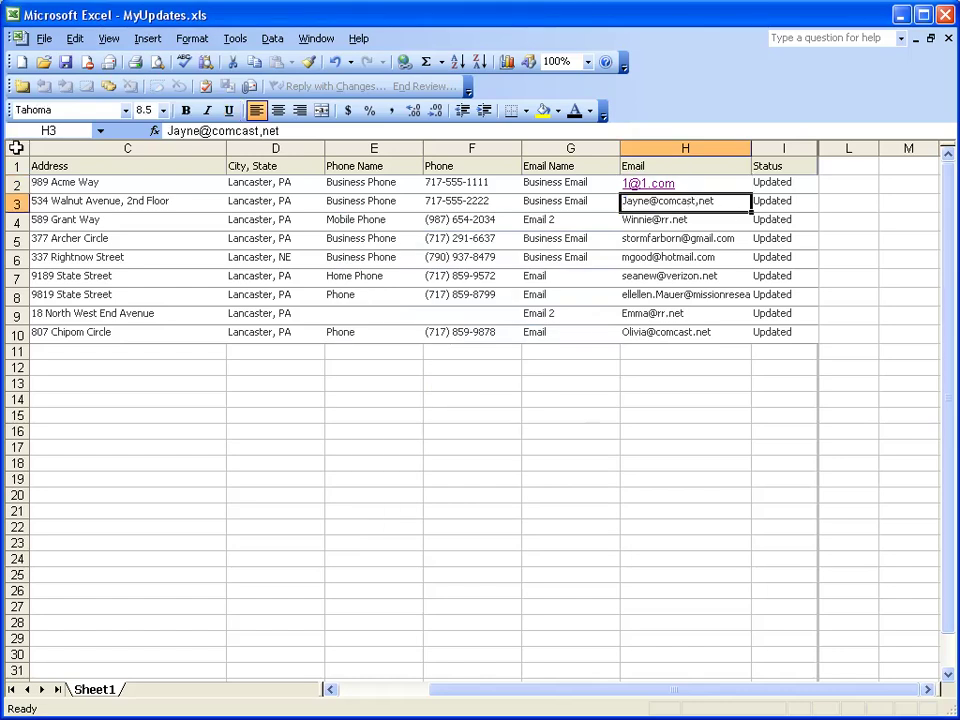
pyautogui.click(15, 147)
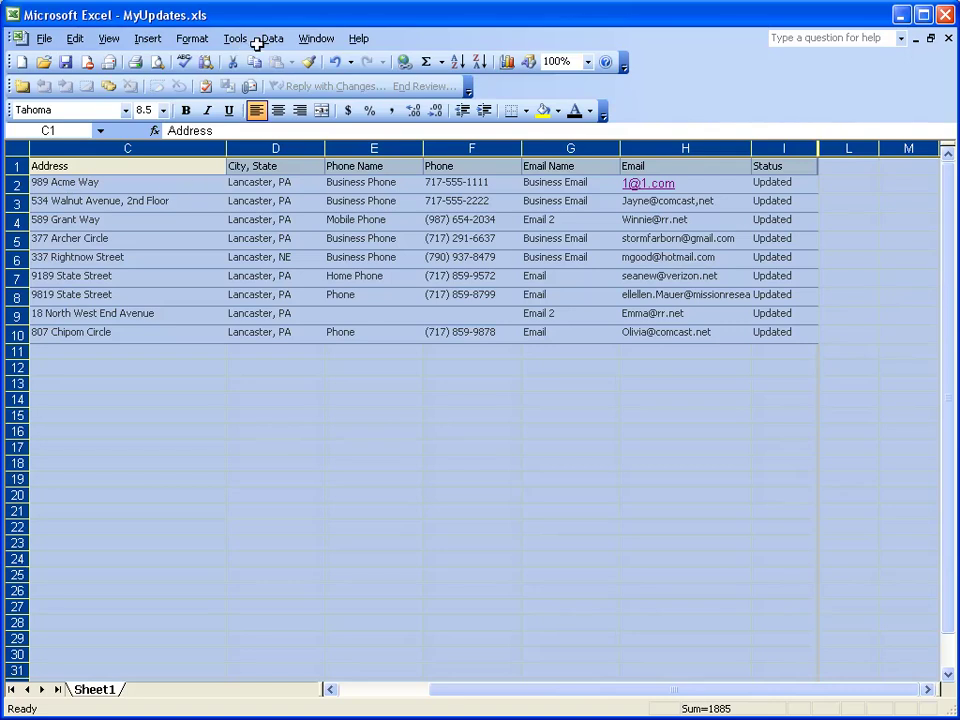
pyautogui.click(210, 42)
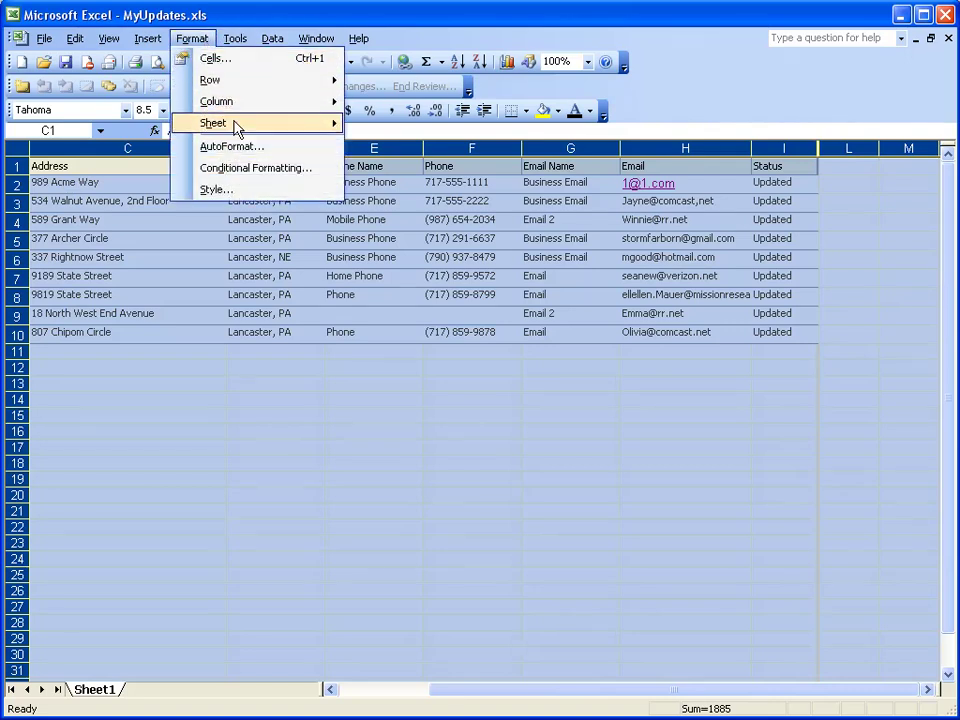
pyautogui.click(75, 38)
pyautogui.moveTo(140, 258)
pyautogui.click(258, 280)
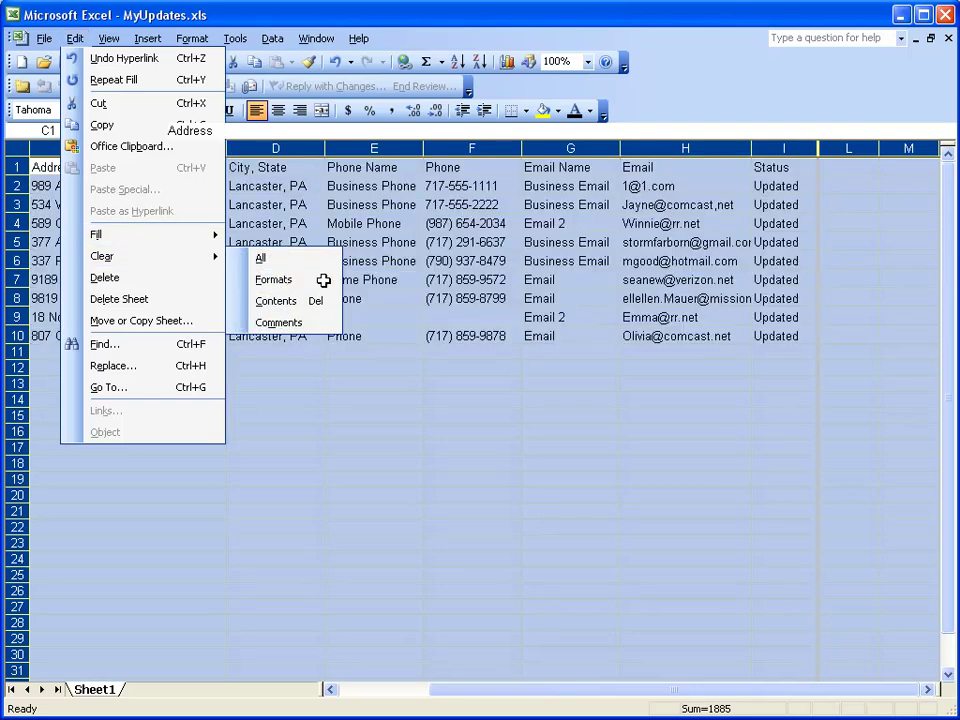
pyautogui.click(591, 218)
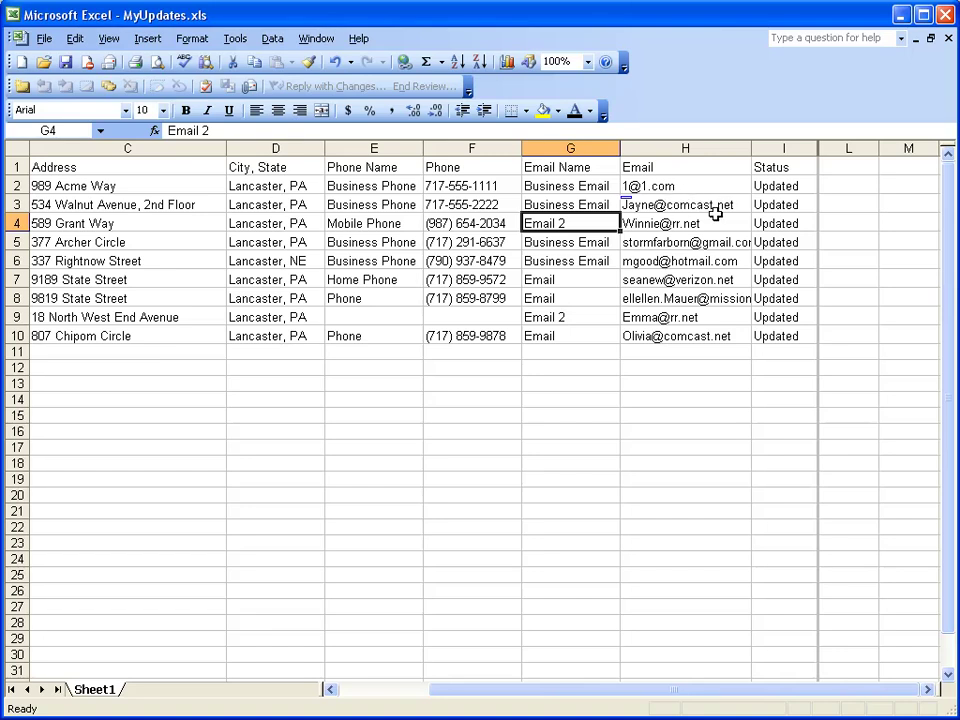
# Replace the business email of Ajax Corporation in H3 with a new email address and cancel the server login request
pyautogui.click(659, 206)
pyautogui.write('2@')
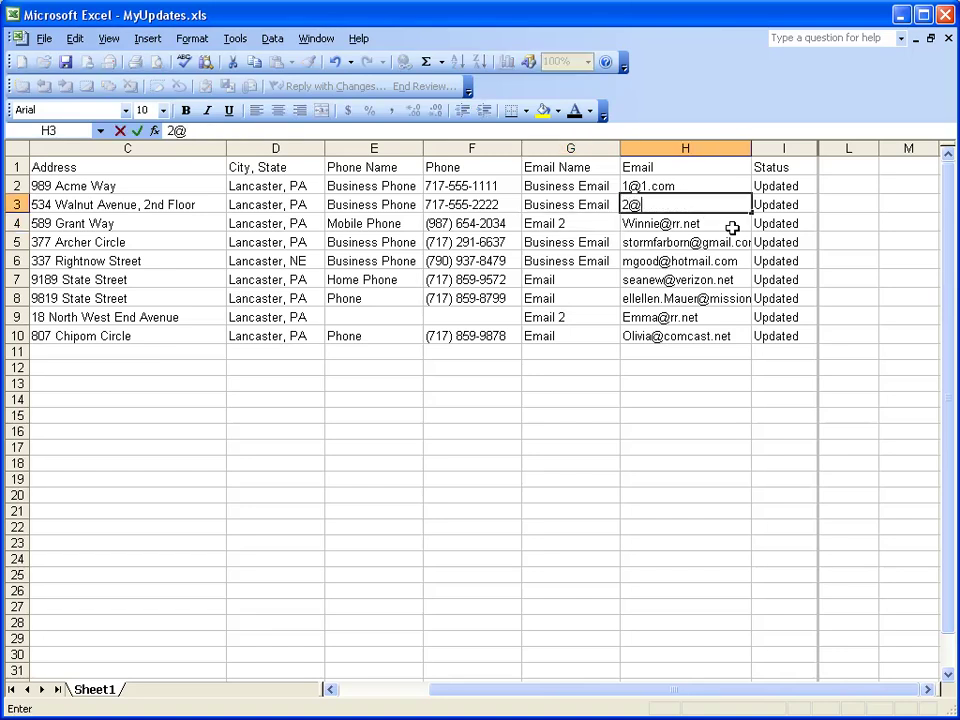
pyautogui.write('2.com')
pyautogui.press('Tab')
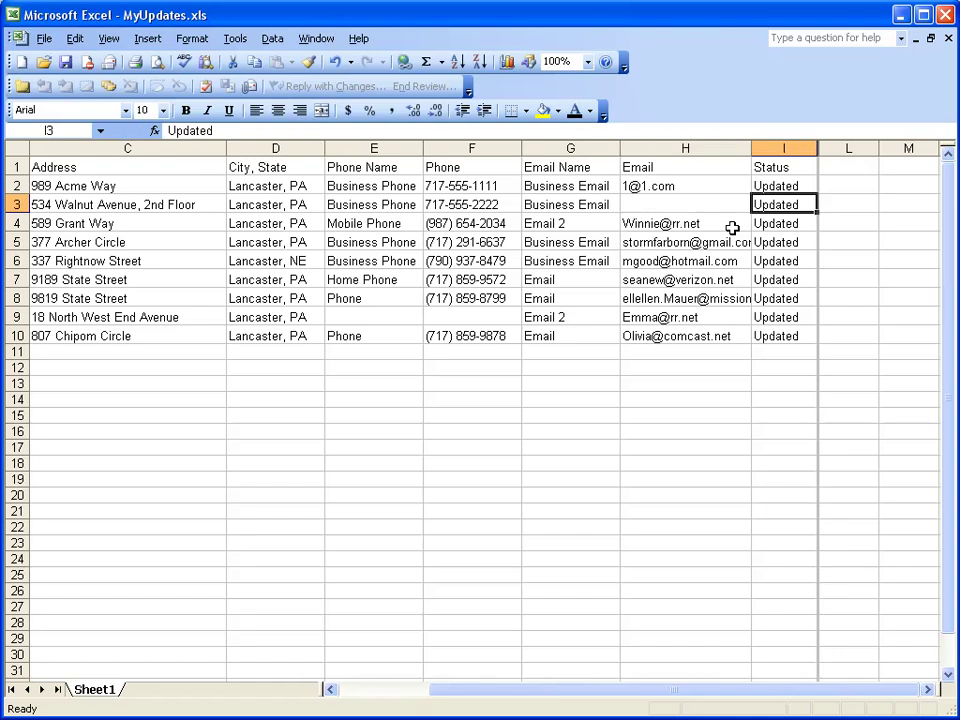
pyautogui.click(724, 210)
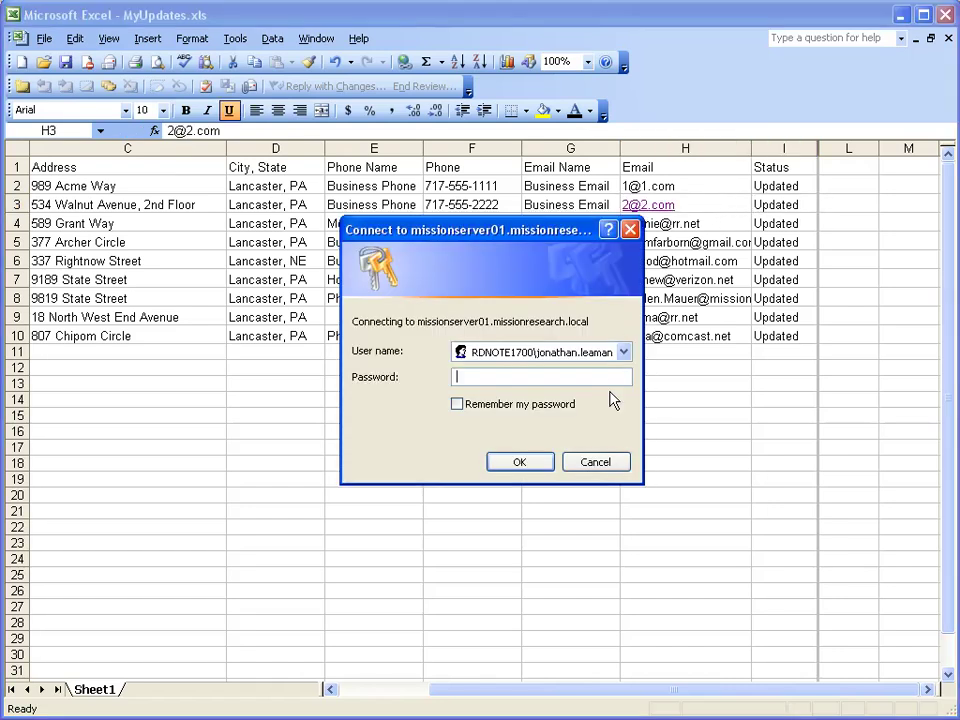
pyautogui.click(597, 462)
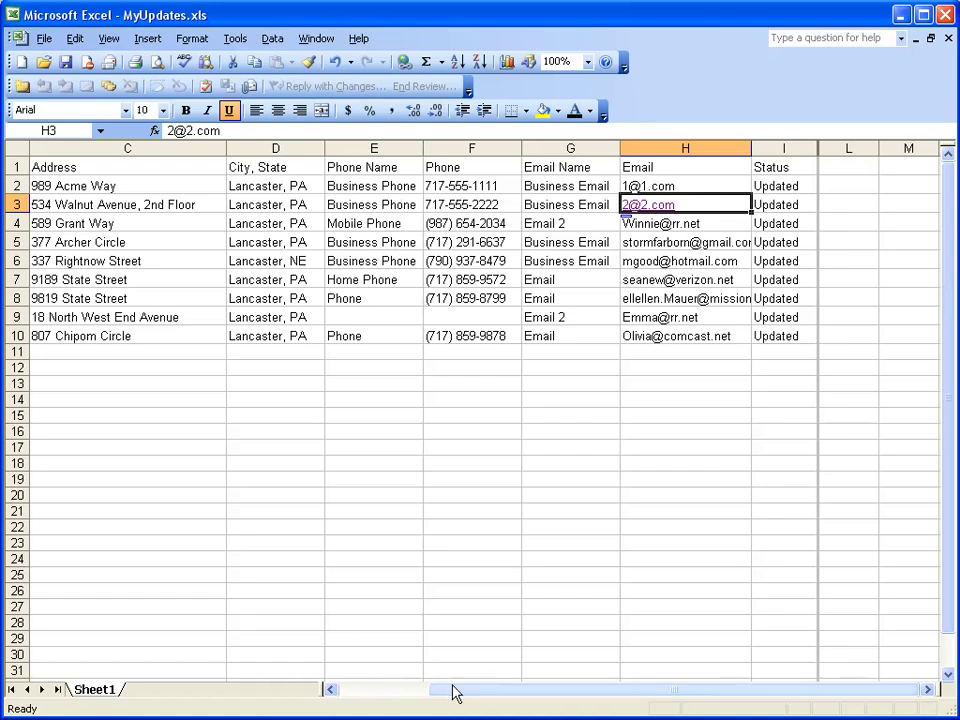
# Remove the hyperlinks from the two newly entered email addresses in H3 and H2
pyautogui.moveTo(476, 694); pyautogui.dragTo(455, 688)
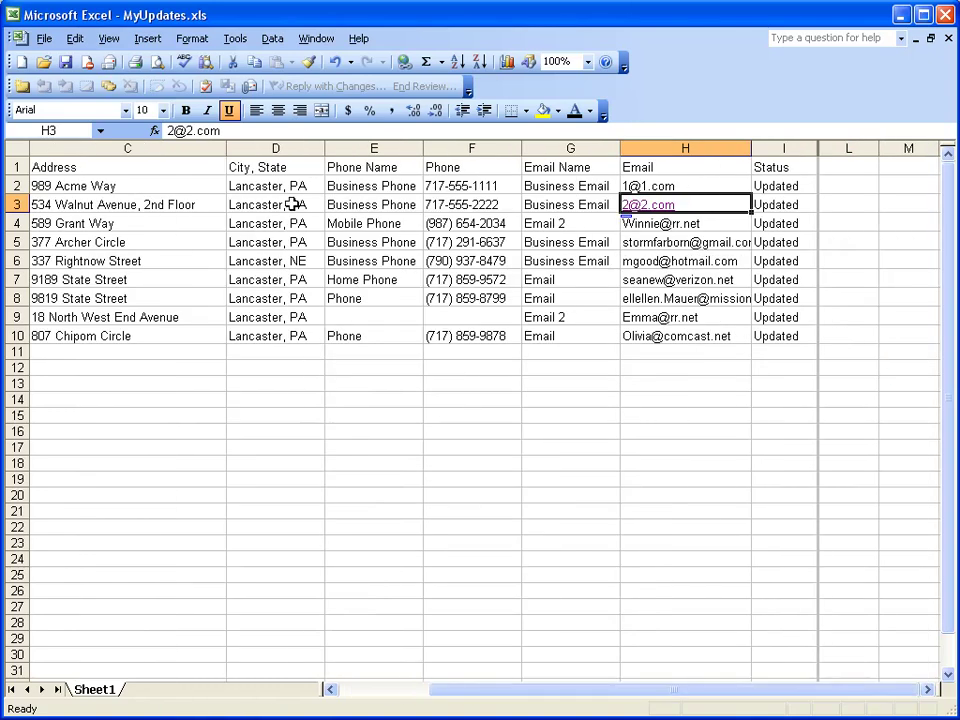
pyautogui.click(384, 168)
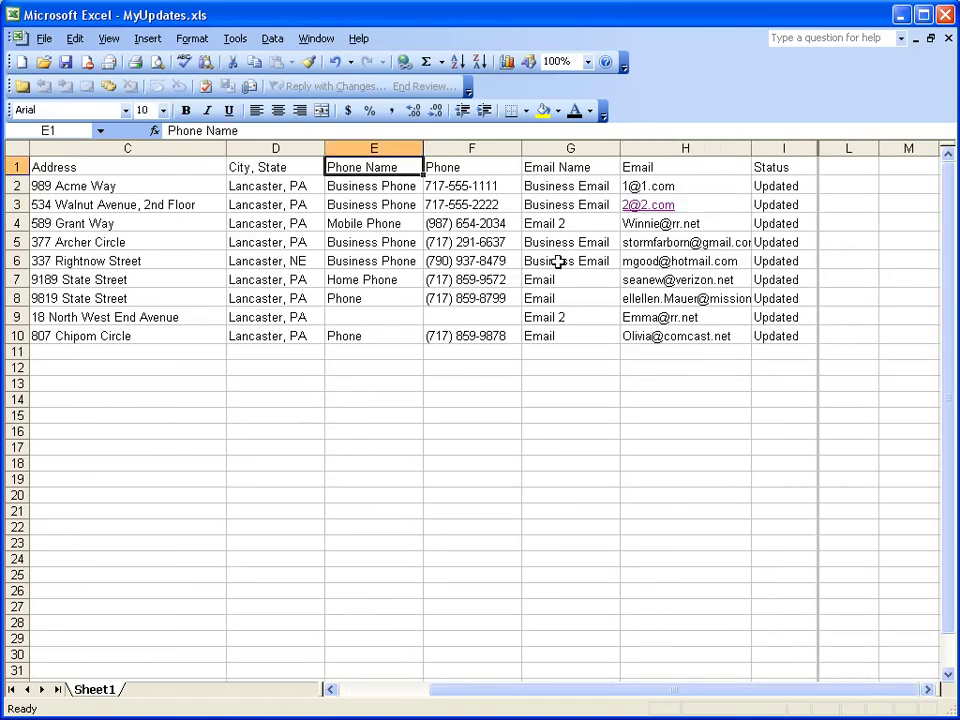
pyautogui.rightClick(656, 208)
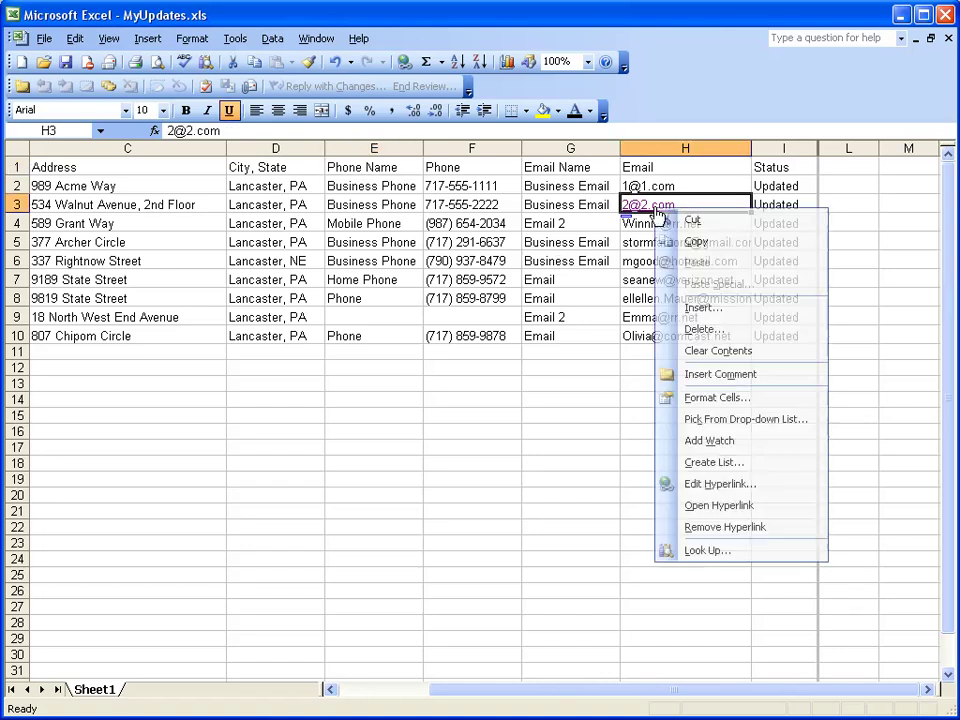
pyautogui.click(726, 526)
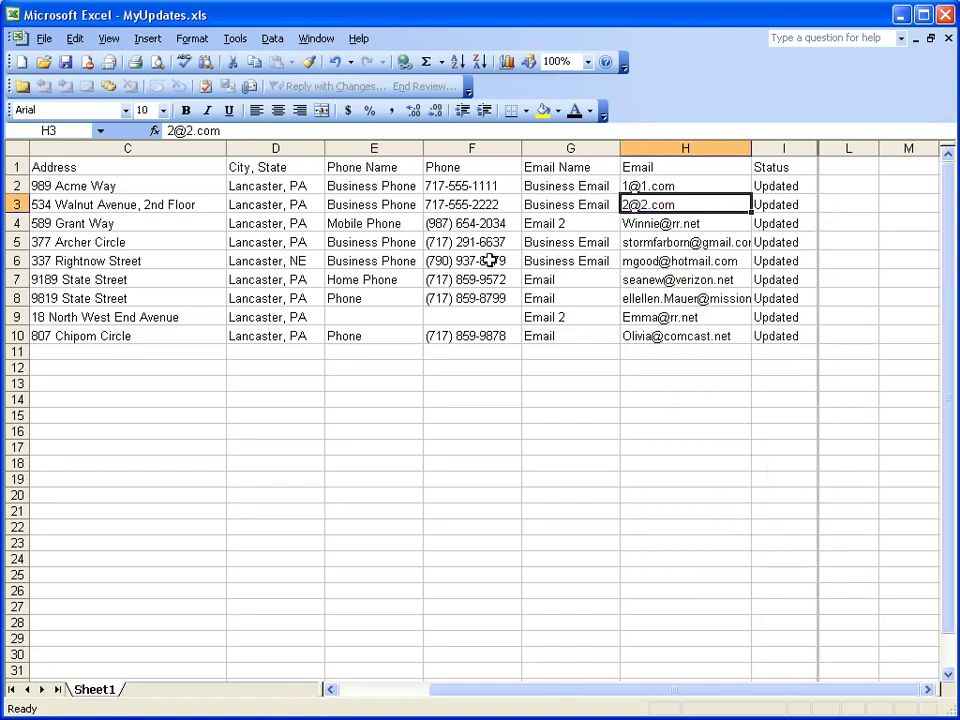
pyautogui.click(360, 208)
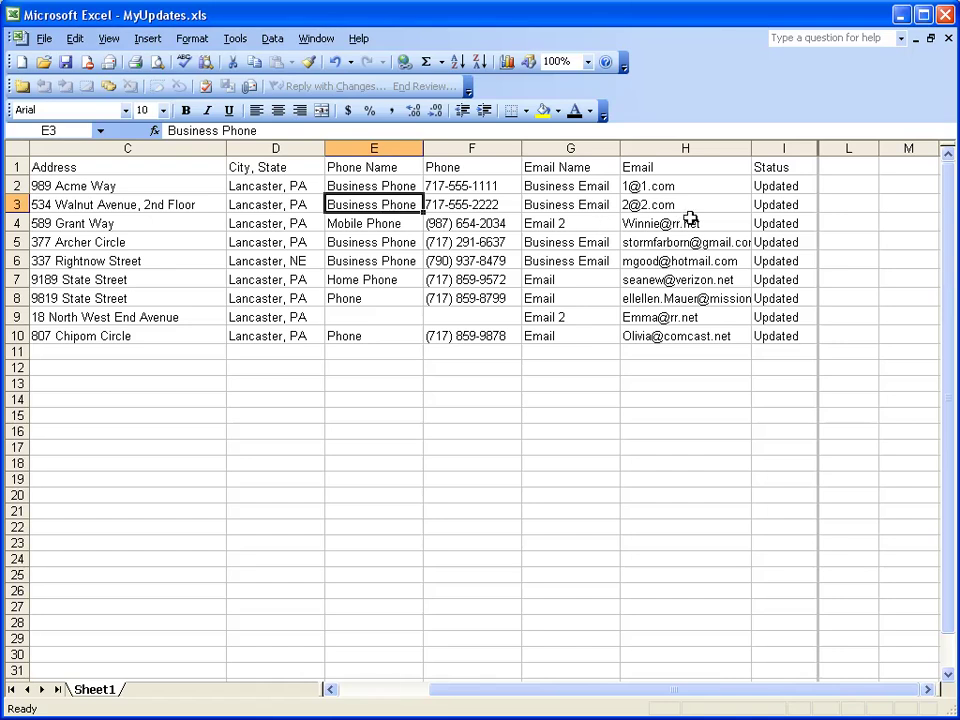
pyautogui.rightClick(668, 188)
pyautogui.click(735, 502)
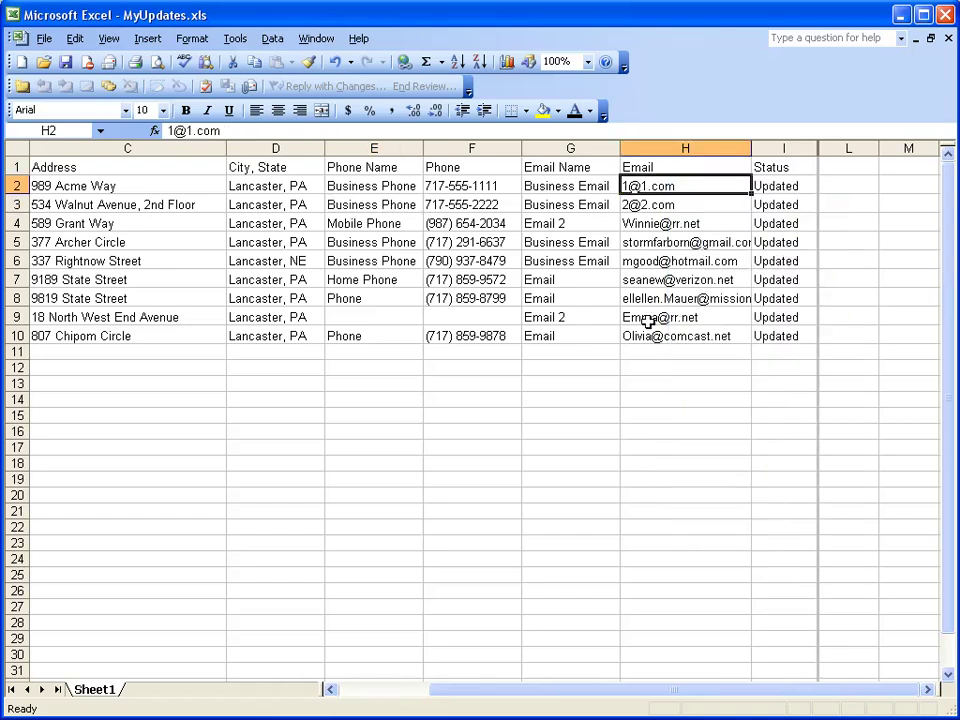
# Check the edited phone and email entries of the first two donors and save the workbook
pyautogui.click(547, 210)
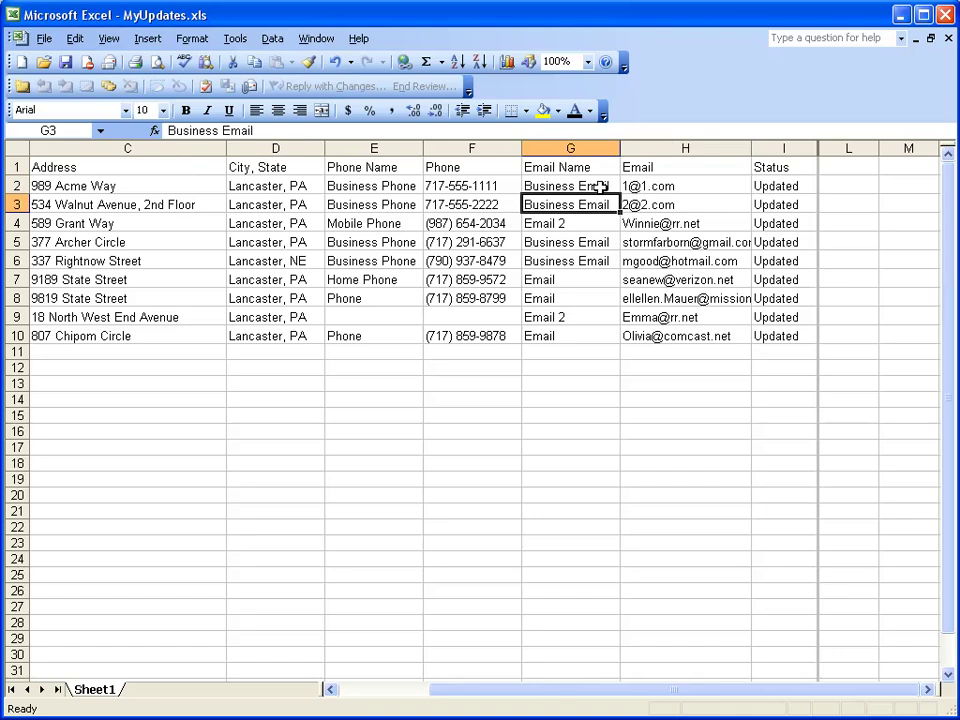
pyautogui.click(530, 186)
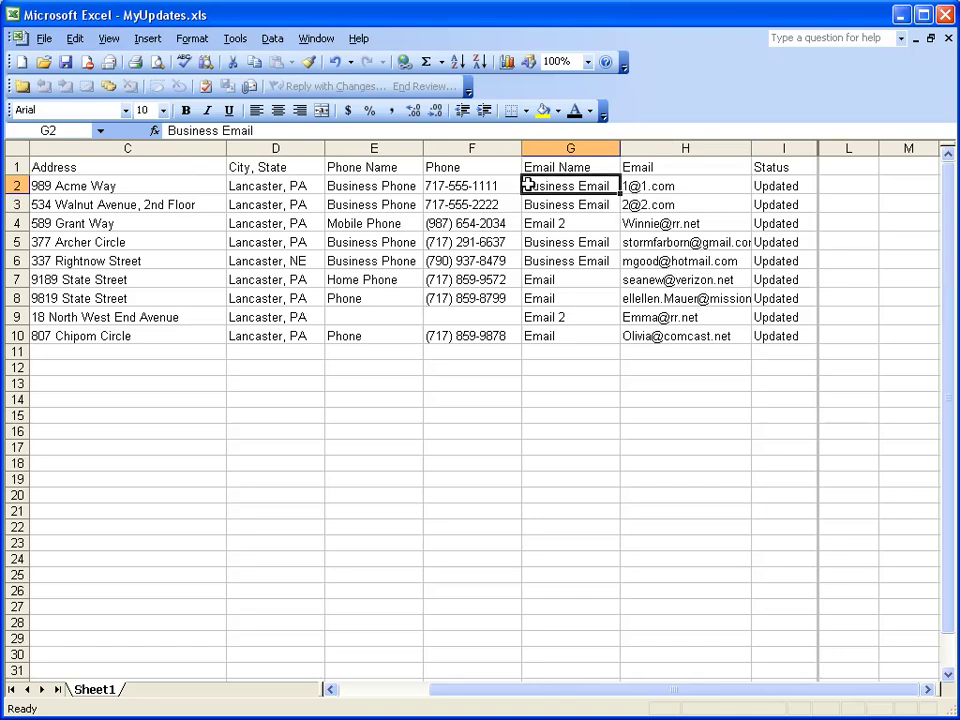
pyautogui.click(472, 190)
pyautogui.press('Down')
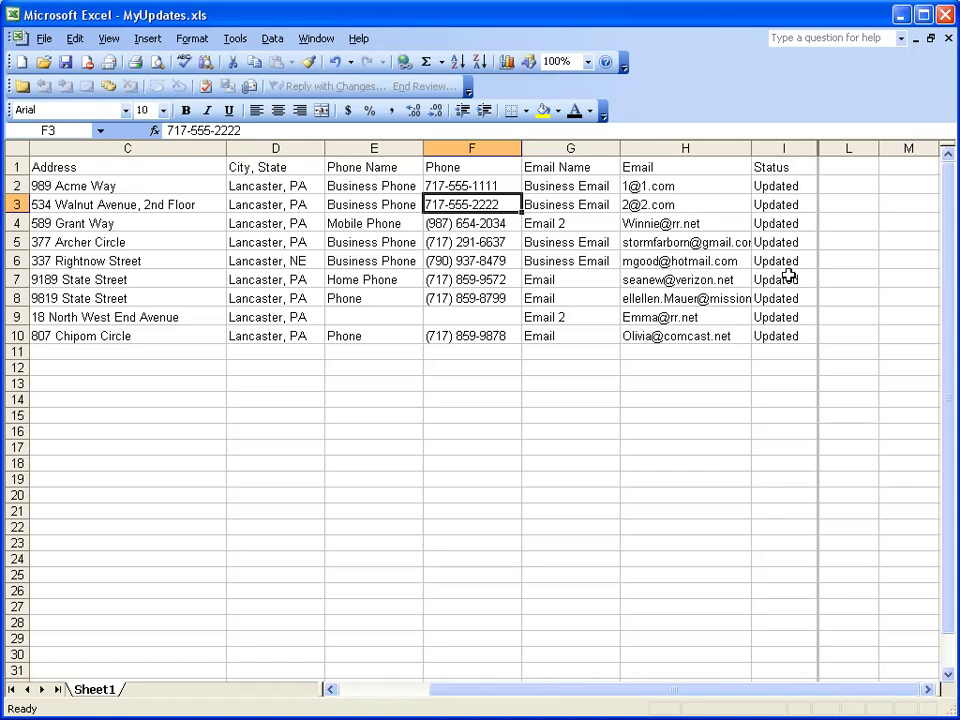
pyautogui.moveTo(595, 690); pyautogui.dragTo(454, 692)
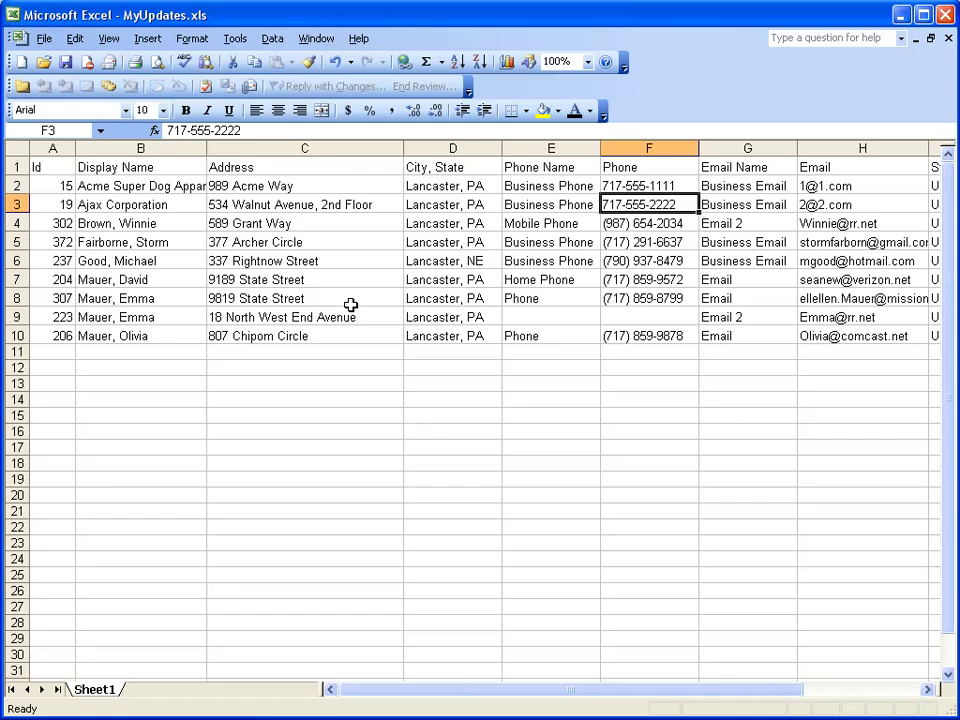
pyautogui.click(65, 63)
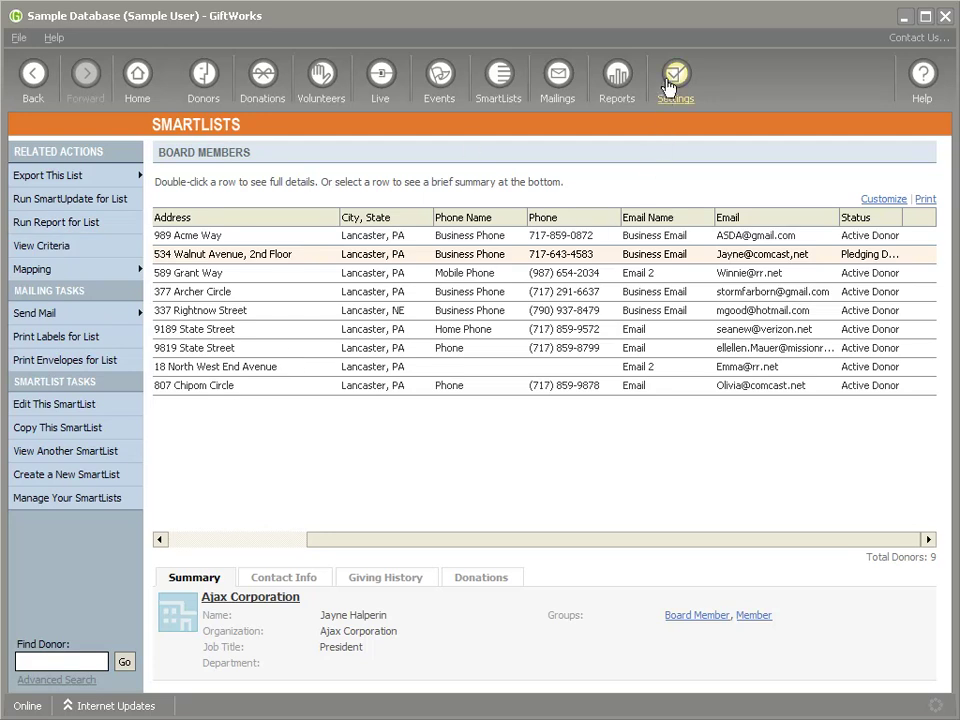
# Open the file import setup from the database and maintenance settings in GiftWorks
pyautogui.click(676, 80)
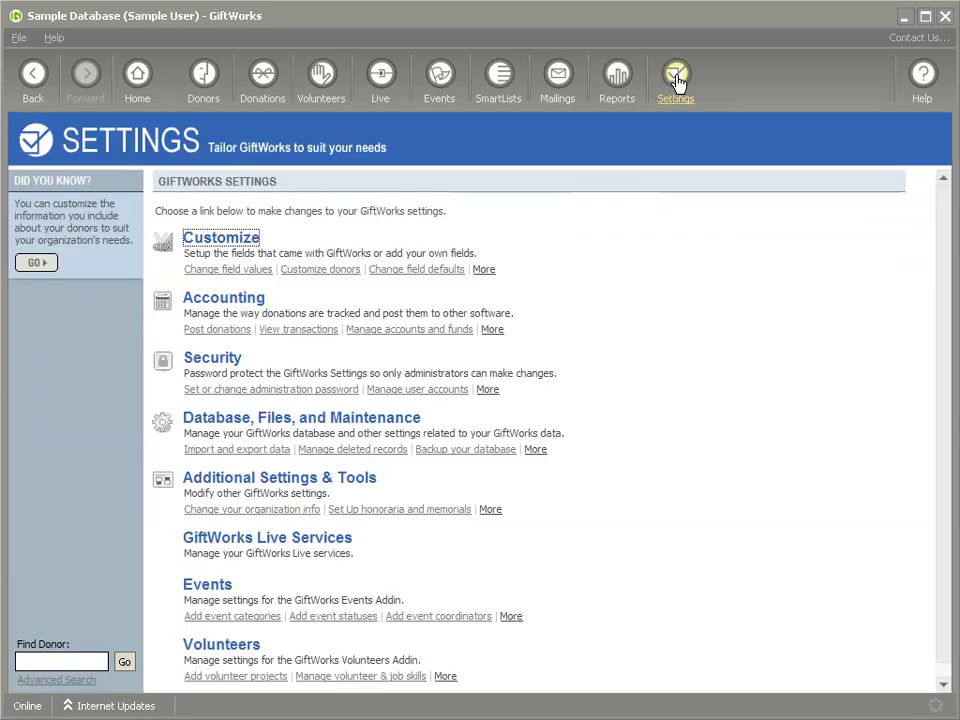
pyautogui.click(275, 425)
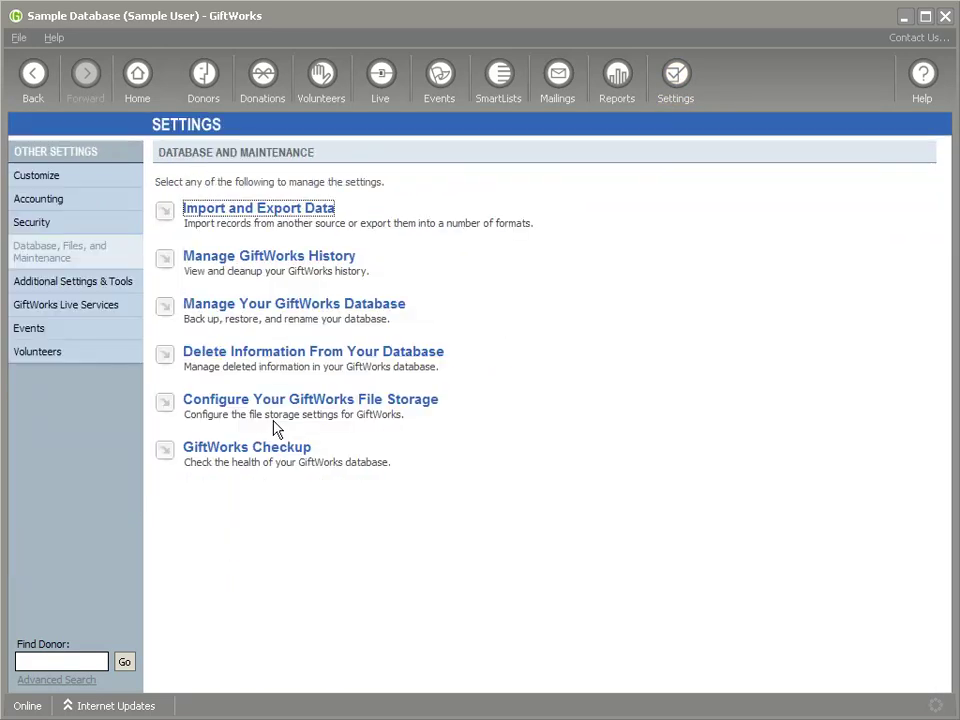
pyautogui.click(230, 214)
pyautogui.click(241, 214)
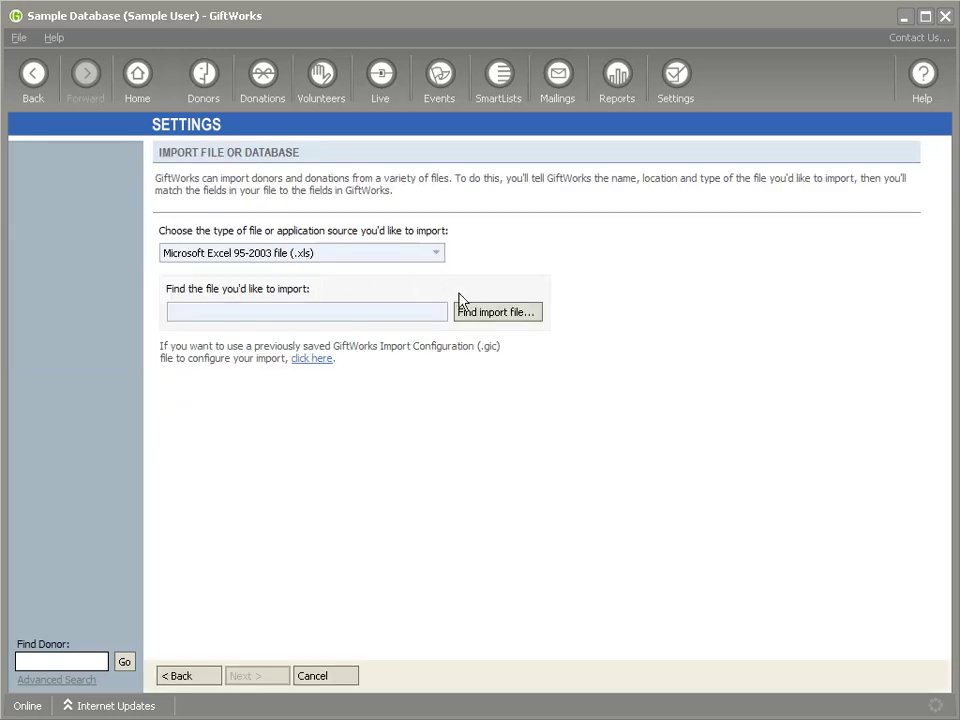
# Load MyUpdates.xls from My Documents as the import file, check its previewed columns and accept Sheet1 with column names in the first row
pyautogui.click(493, 313)
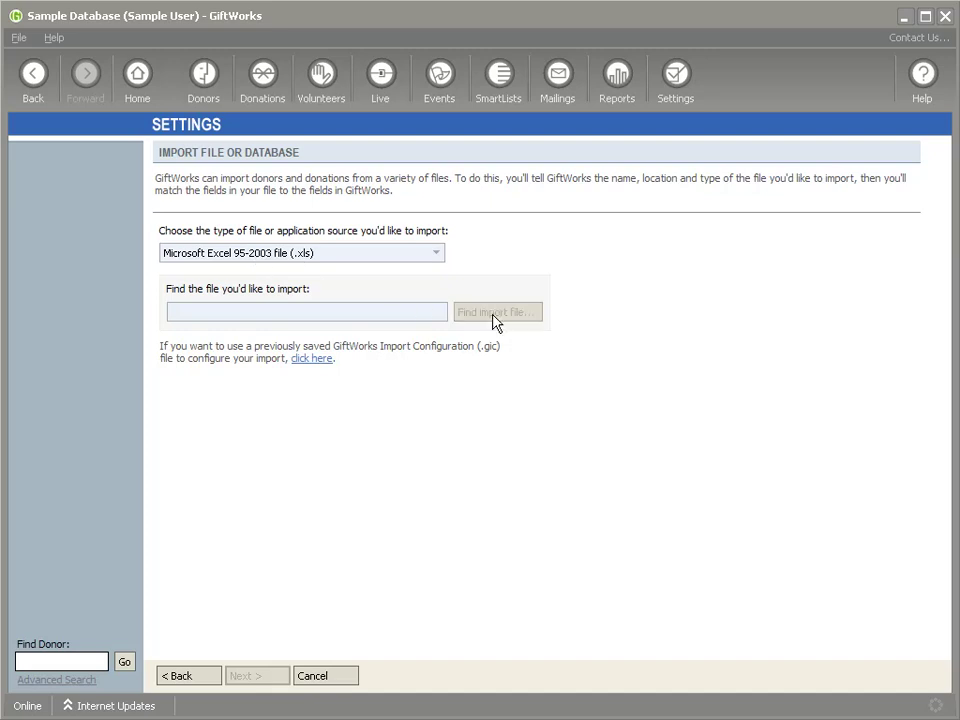
pyautogui.click(52, 268)
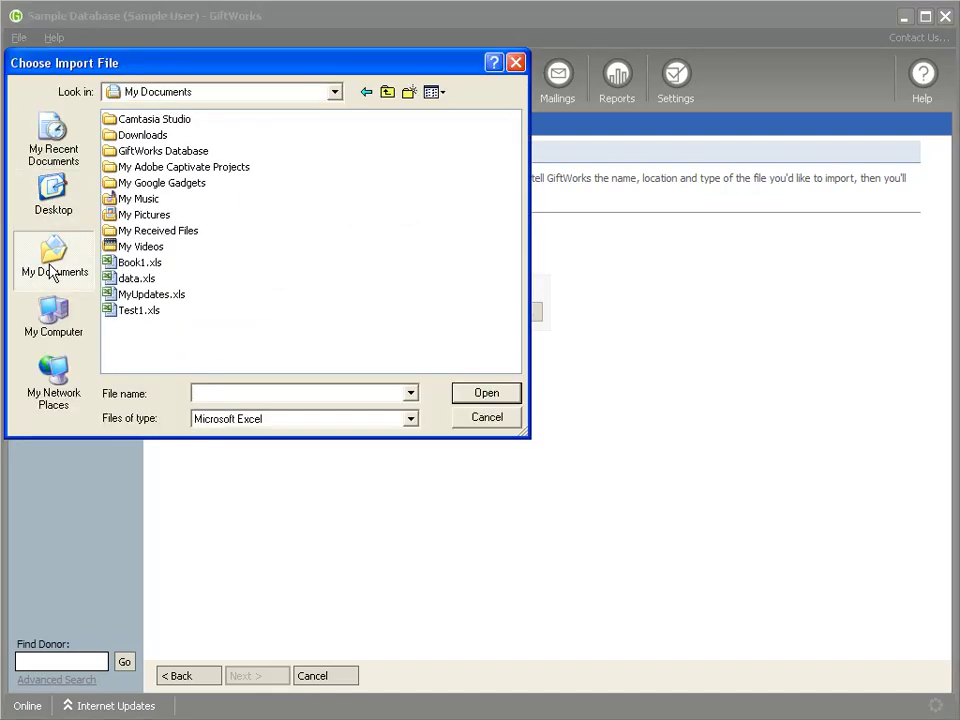
pyautogui.doubleClick(152, 295)
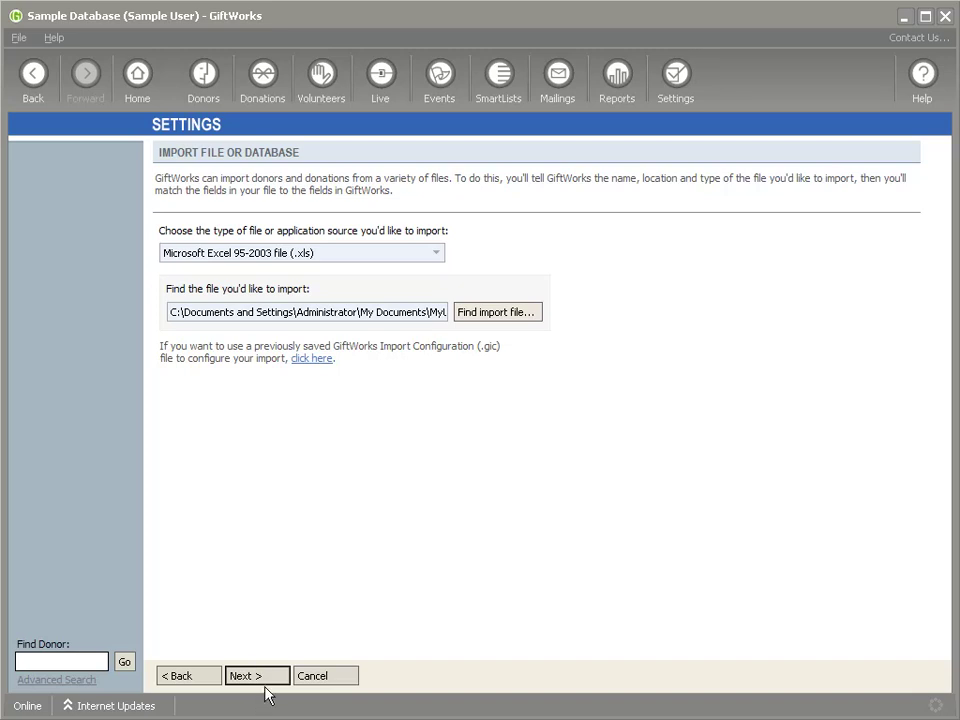
pyautogui.click(265, 683)
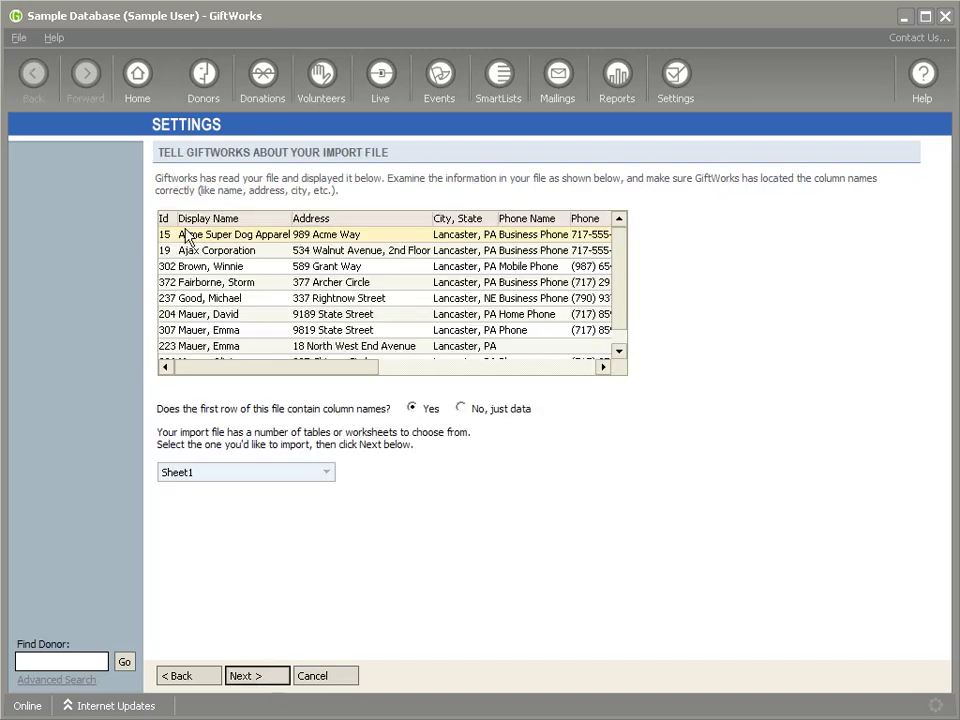
pyautogui.moveTo(274, 367); pyautogui.dragTo(458, 345)
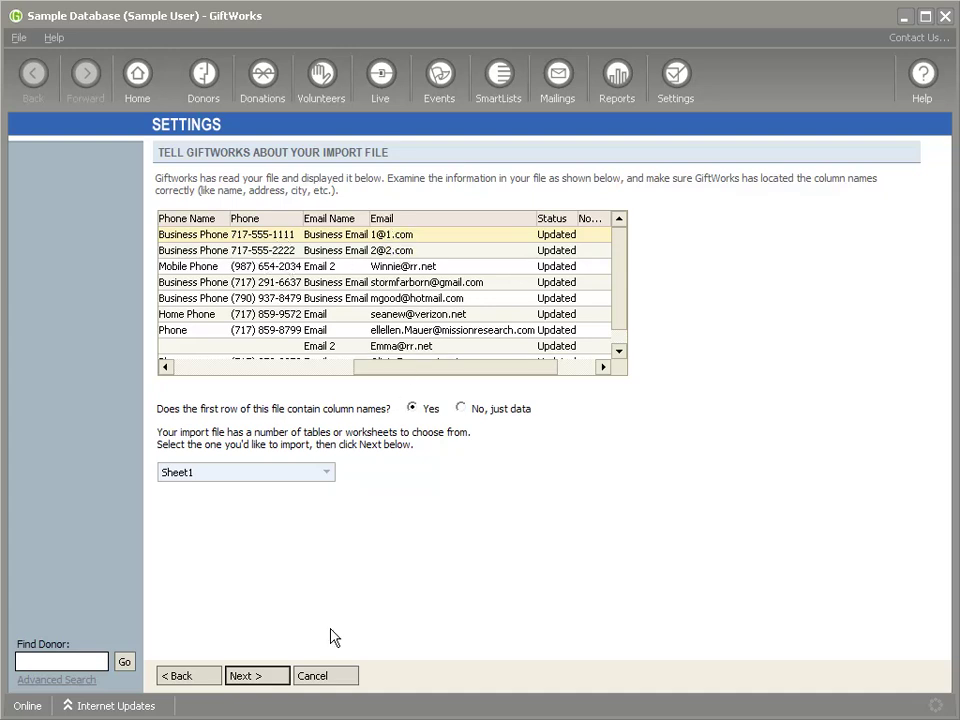
pyautogui.click(270, 681)
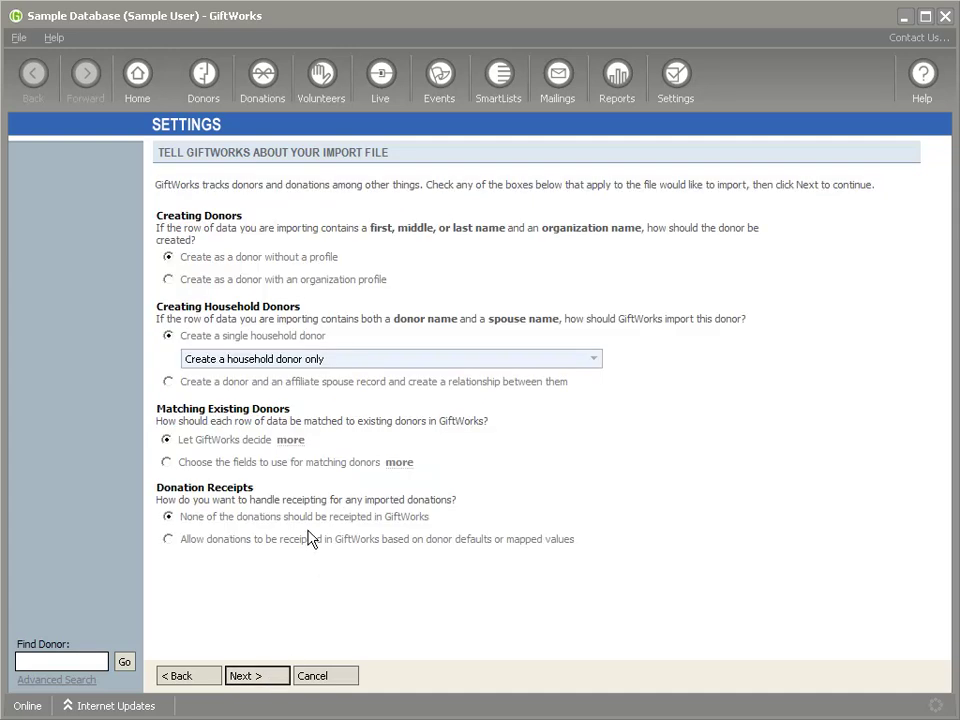
# Set existing donors to be matched by chosen fields, pairing the import field Id with the GiftWorks field Donor Id
pyautogui.moveTo(165, 411); pyautogui.dragTo(310, 420)
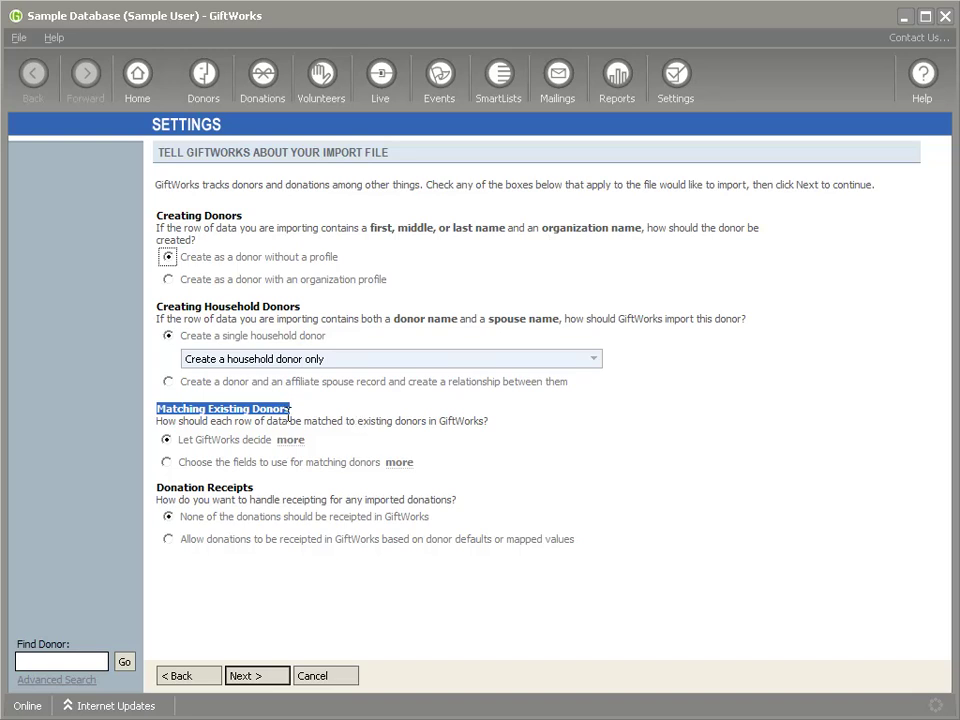
pyautogui.click(217, 418)
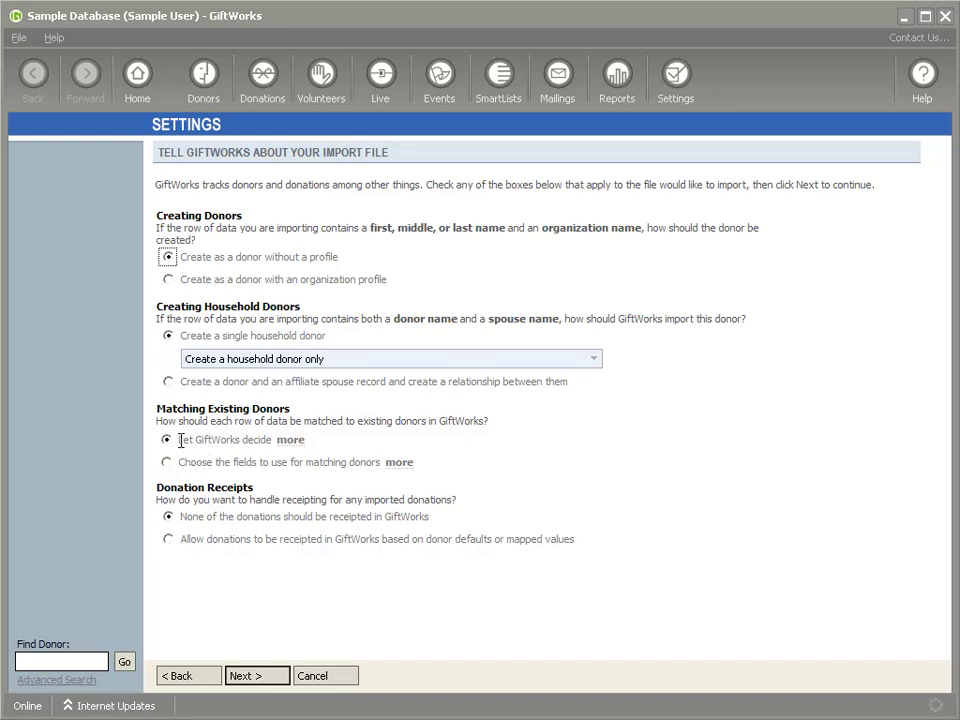
pyautogui.moveTo(180, 440)
pyautogui.mouseDown()
pyautogui.moveTo(303, 440)
pyautogui.moveTo(185, 440)
pyautogui.mouseUp()
pyautogui.click(167, 462)
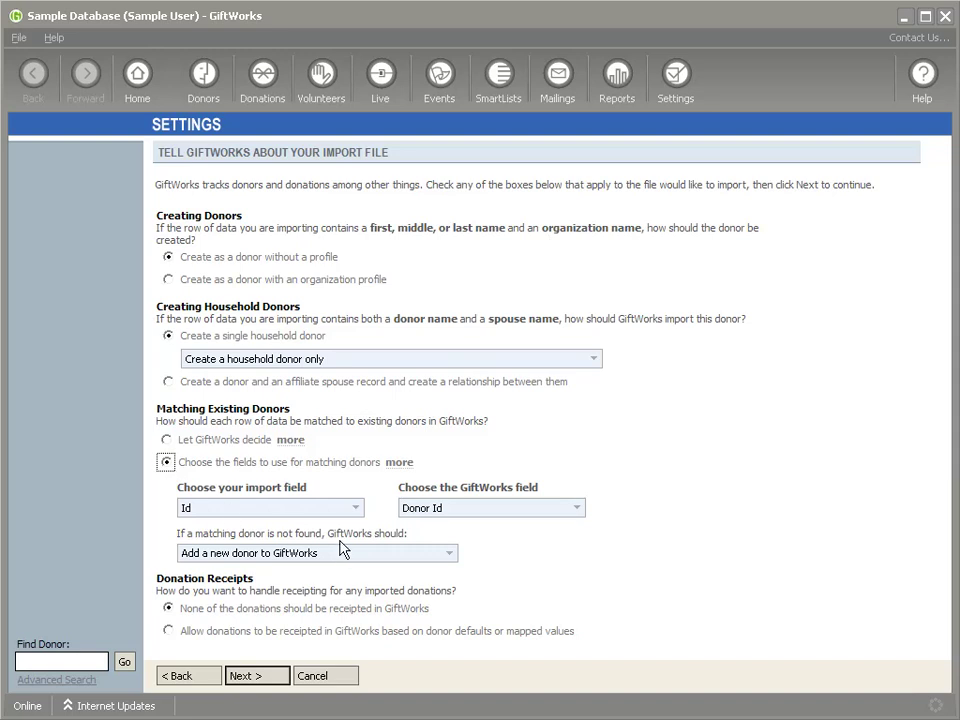
pyautogui.click(355, 508)
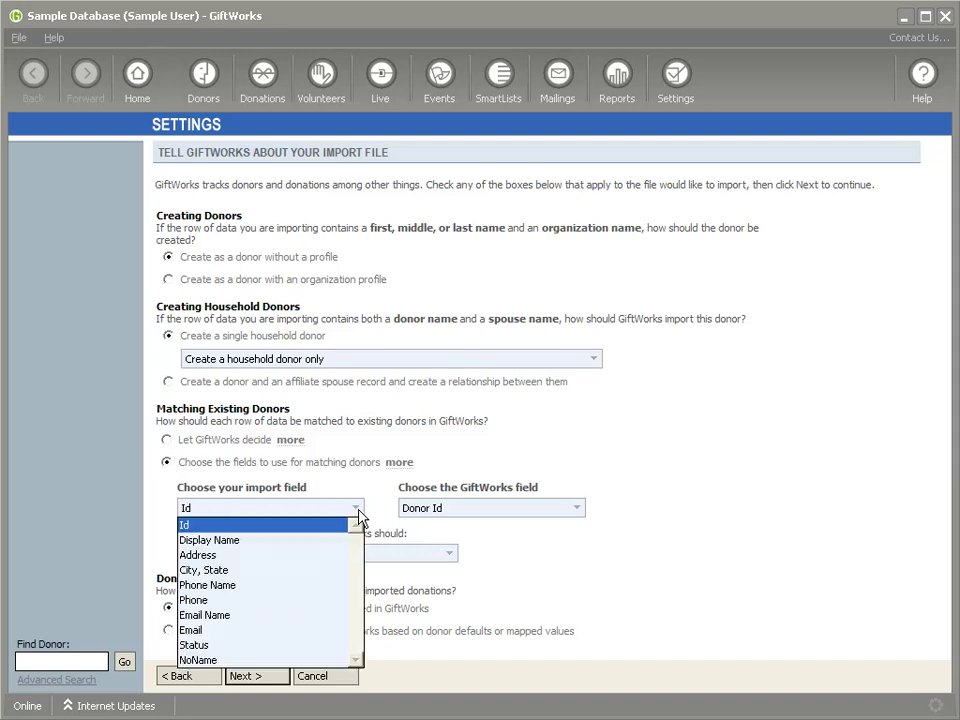
pyautogui.click(192, 526)
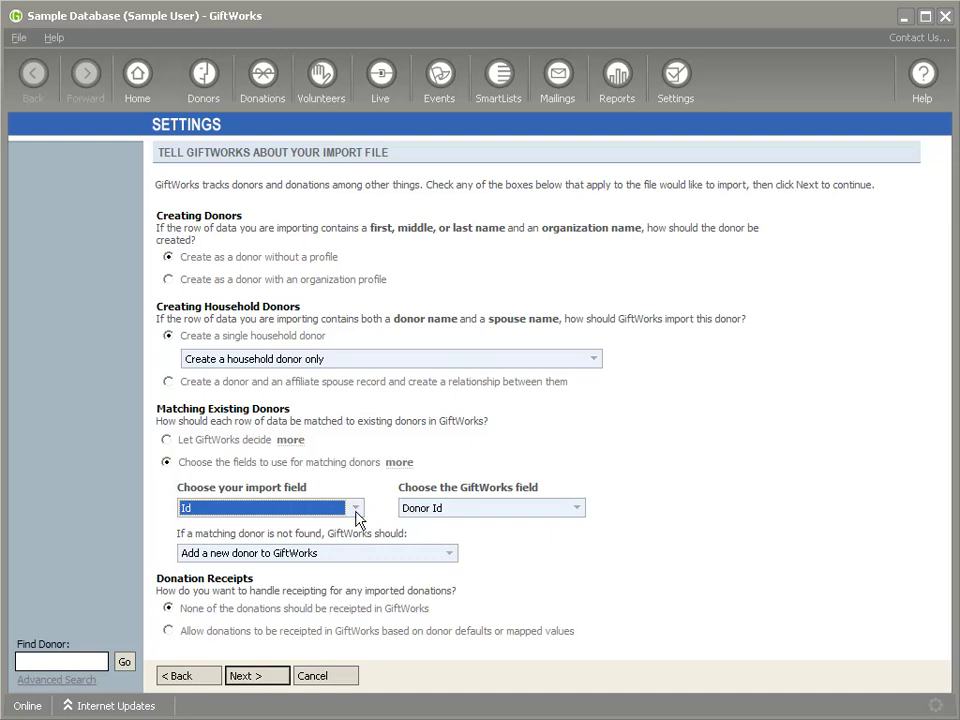
pyautogui.click(568, 512)
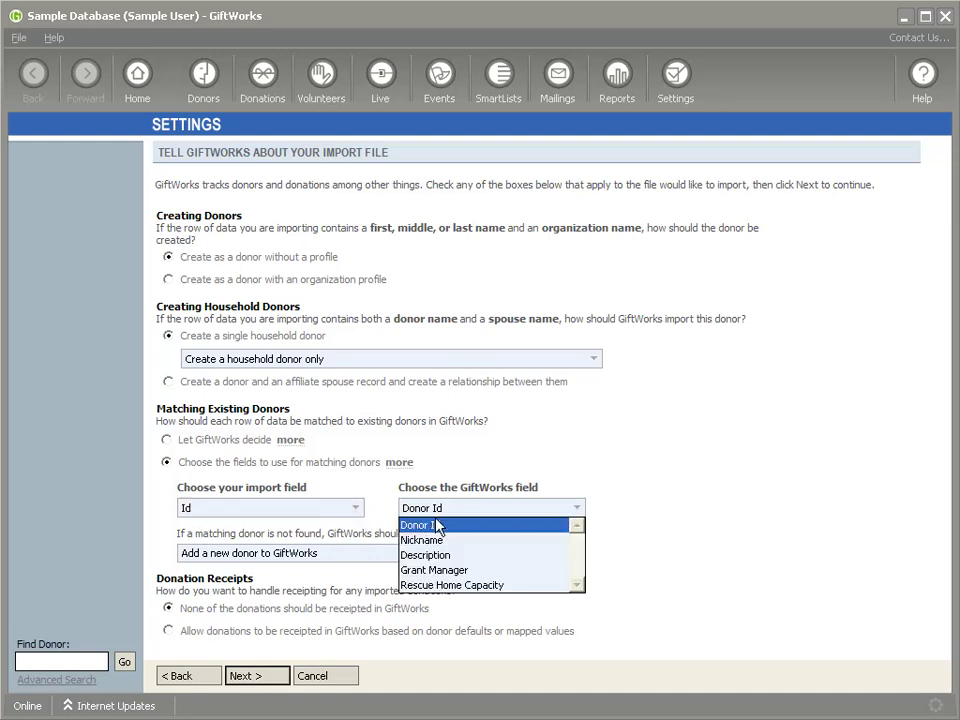
pyautogui.click(586, 490)
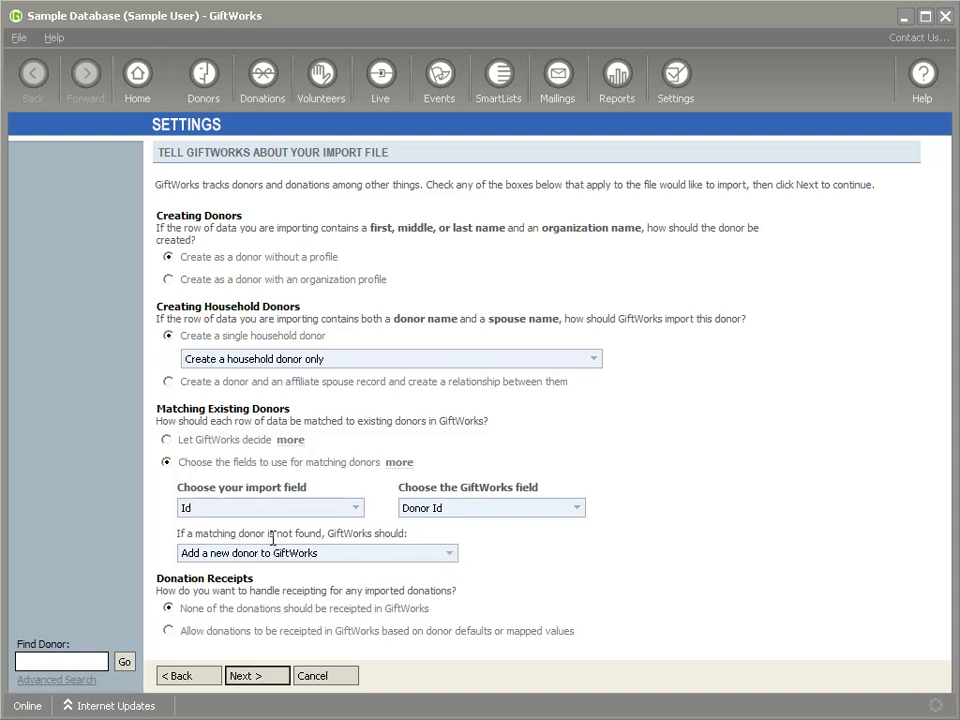
# Set the import to ignore the row of import data when no matching donor is found, and proceed to field assignment
pyautogui.click(449, 562)
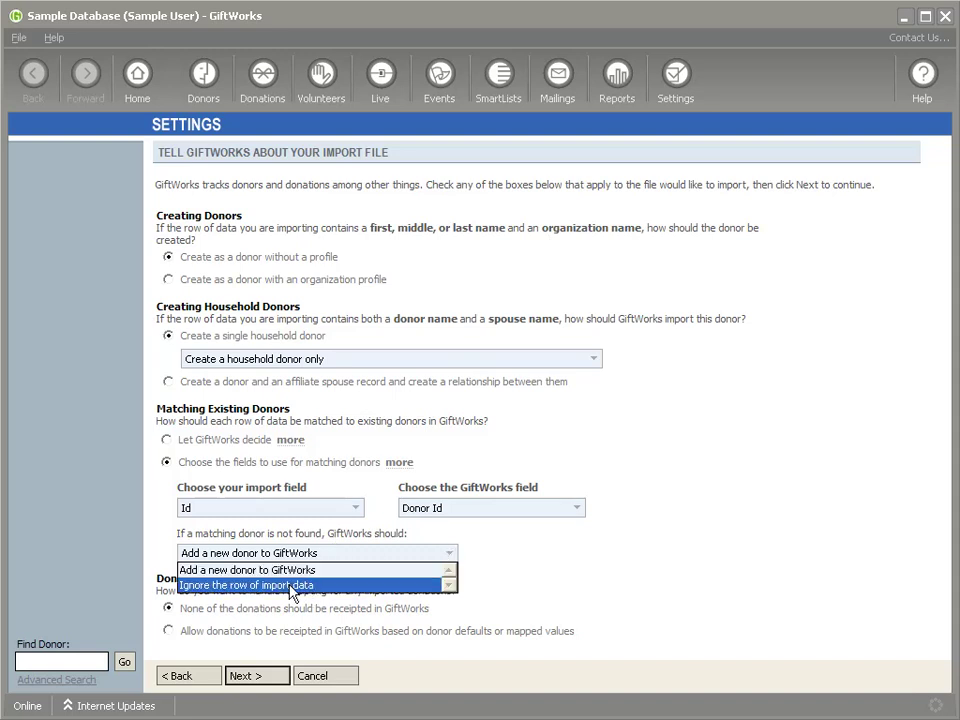
pyautogui.click(300, 583)
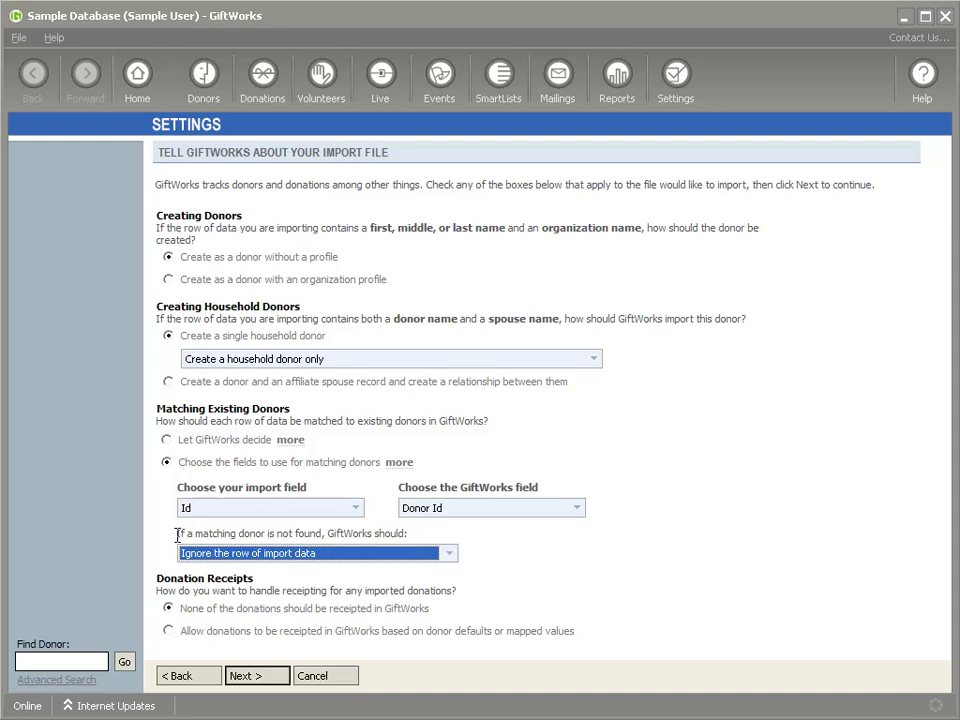
pyautogui.moveTo(176, 535); pyautogui.dragTo(395, 536)
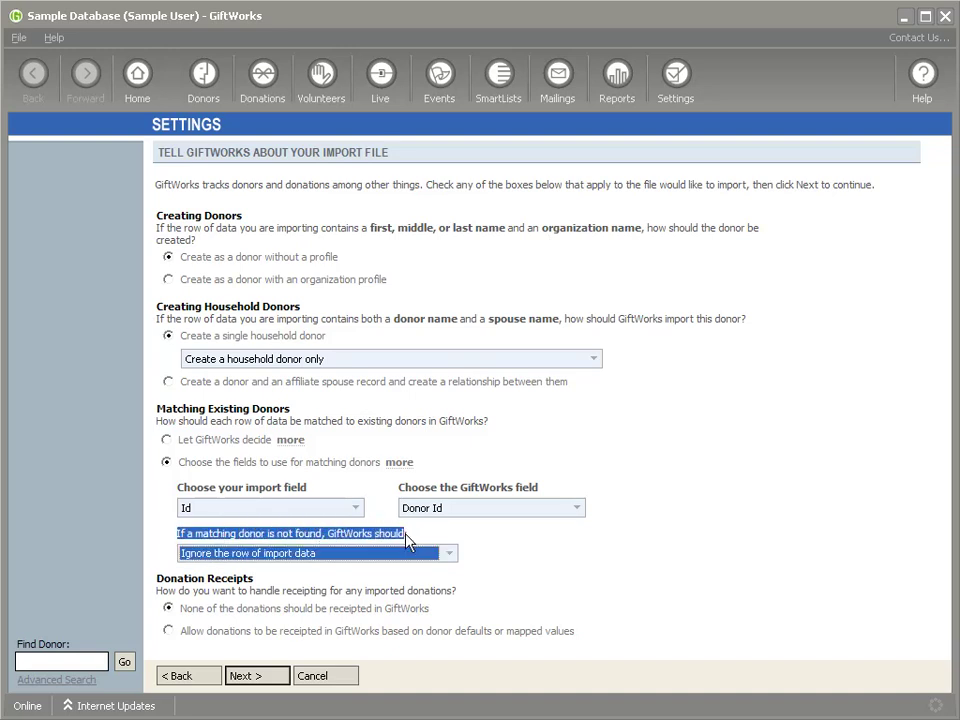
pyautogui.click(360, 535)
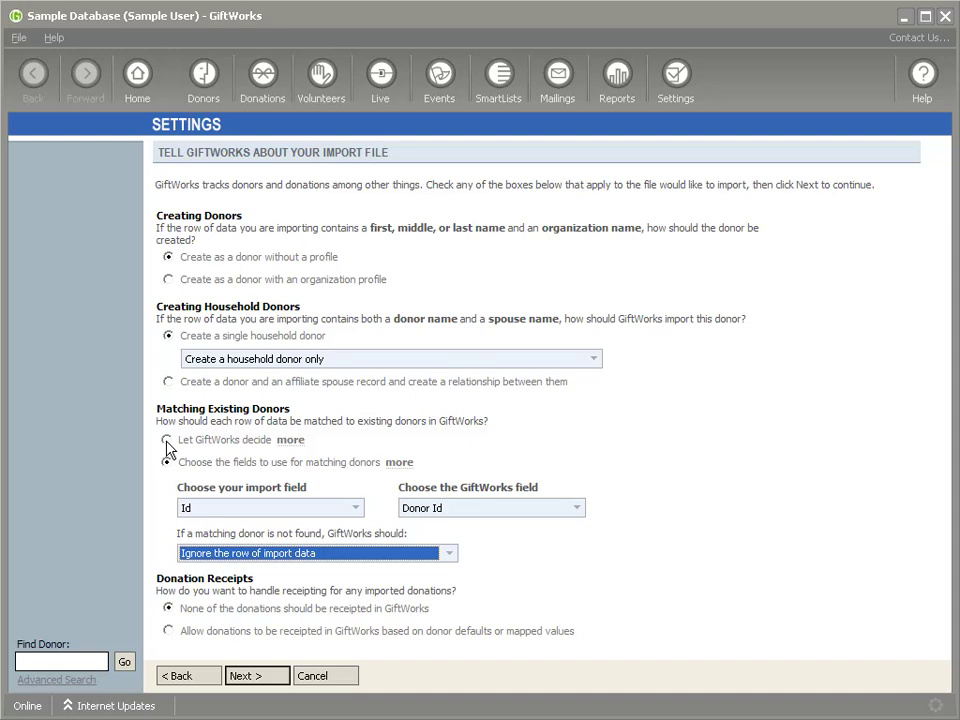
pyautogui.click(259, 682)
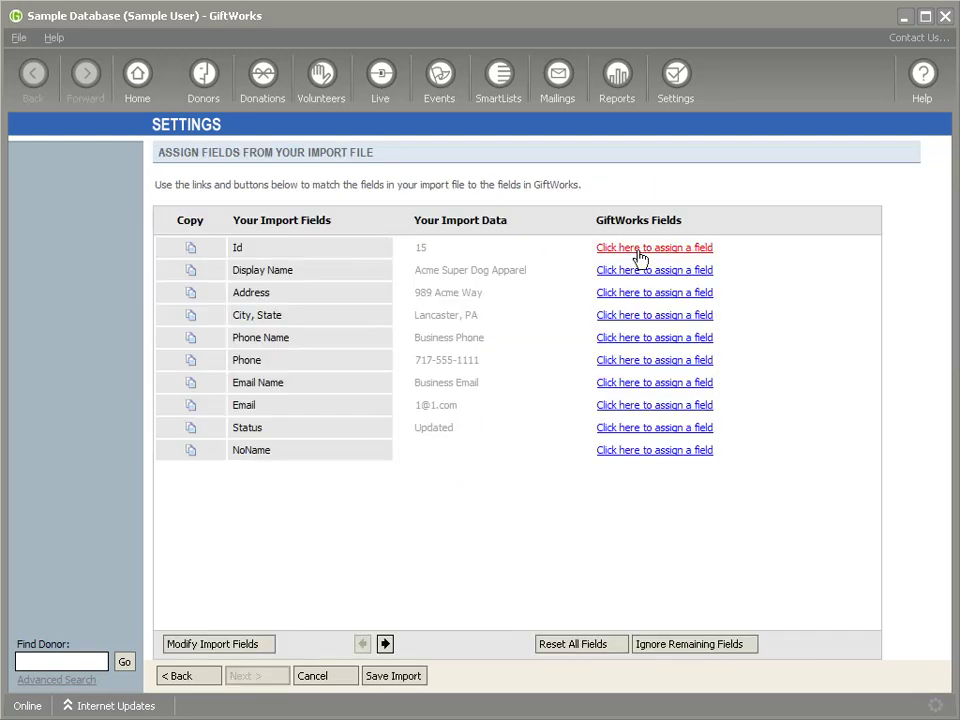
# Exclude the Id, Display Name, Address and City, State fields from the import
pyautogui.click(640, 250)
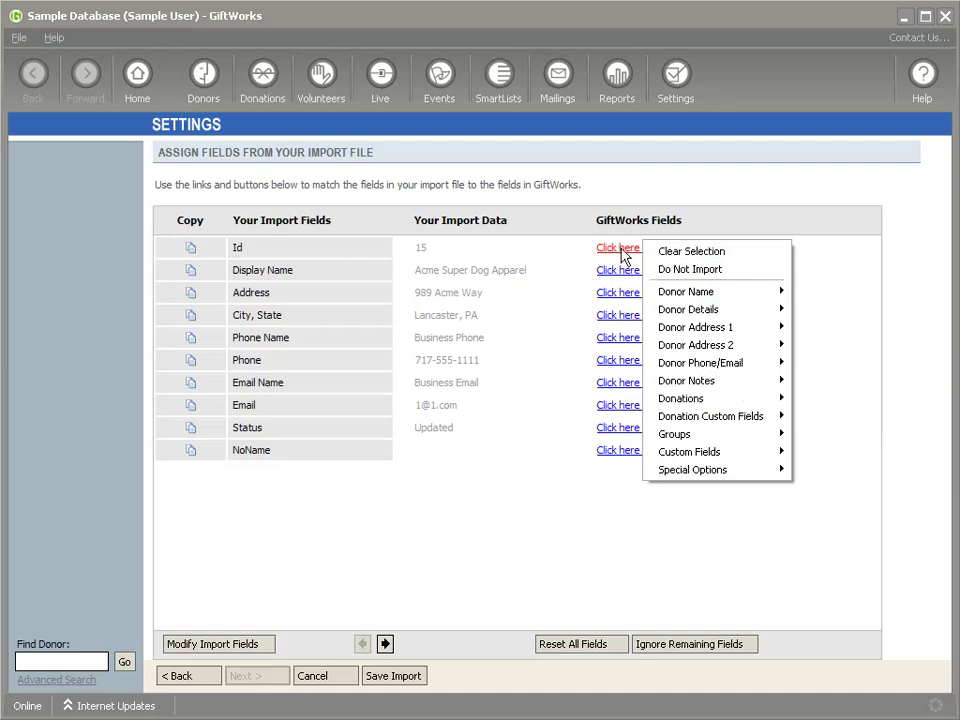
pyautogui.click(677, 270)
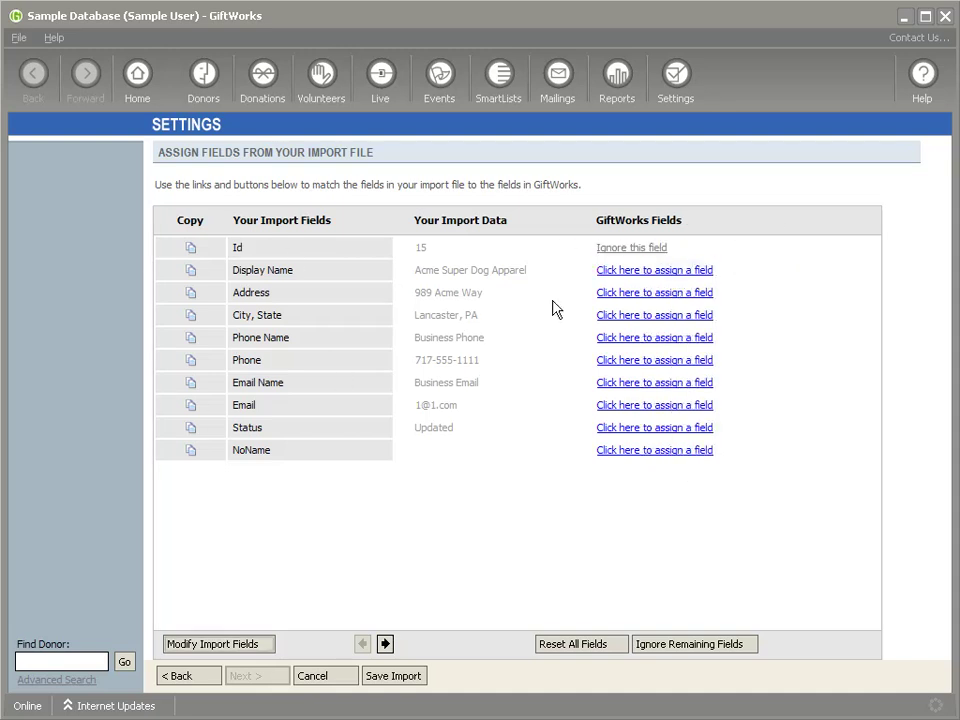
pyautogui.click(662, 272)
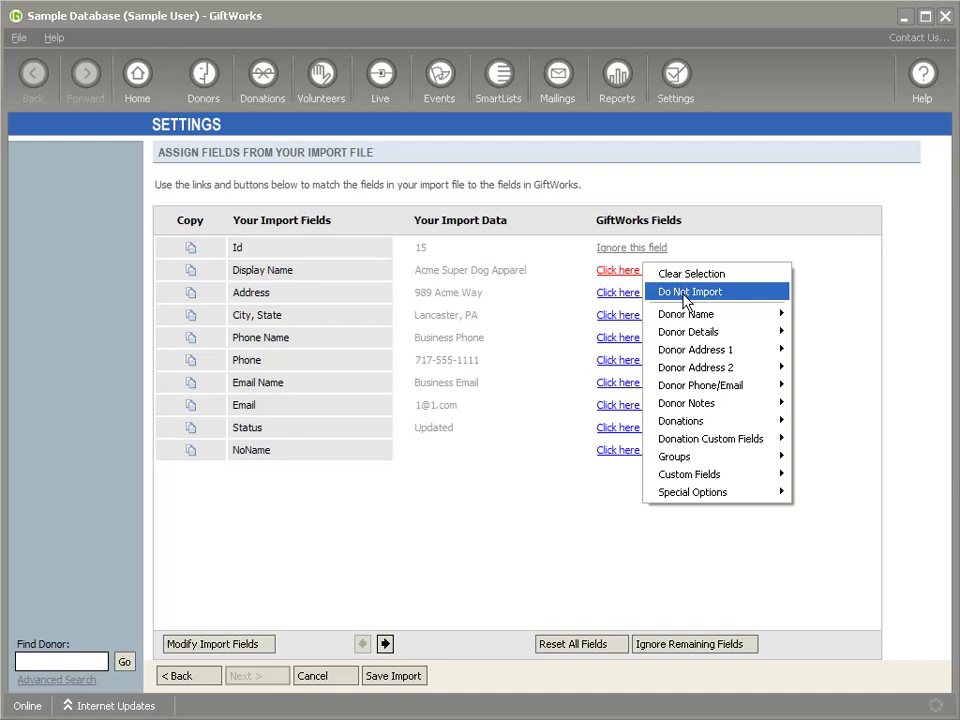
pyautogui.click(682, 292)
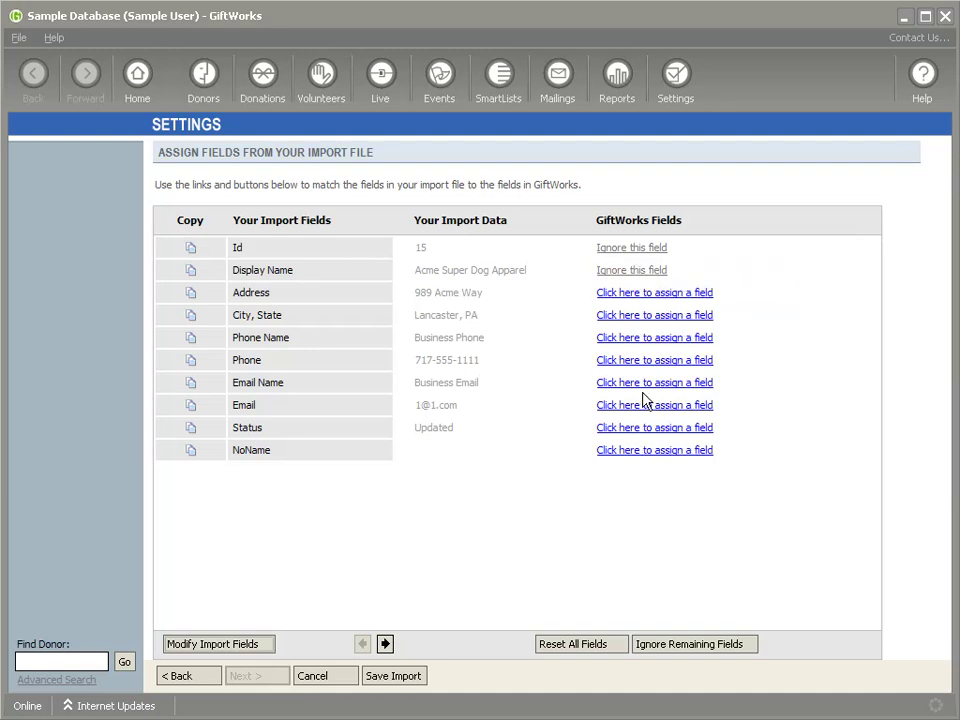
pyautogui.click(630, 294)
pyautogui.click(632, 315)
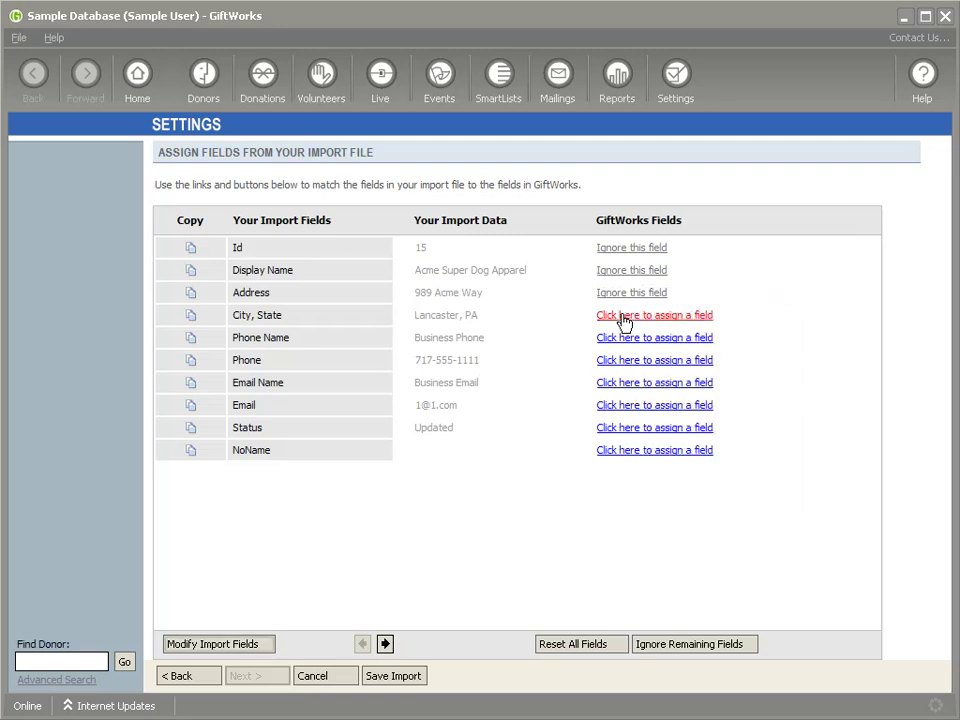
pyautogui.click(628, 317)
pyautogui.click(672, 336)
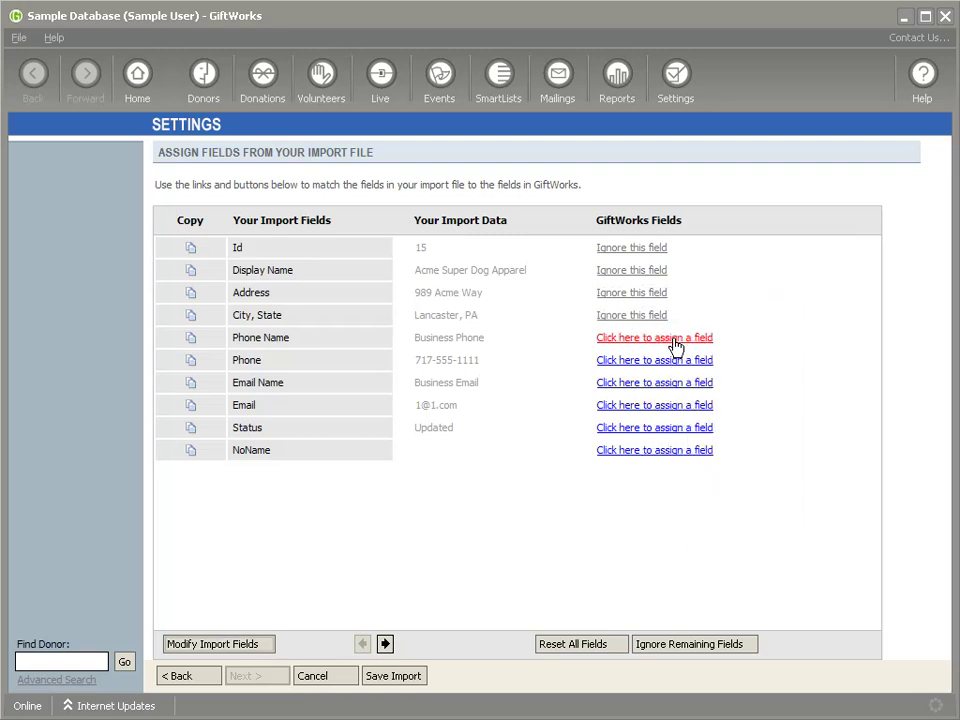
# Assign the Phone Name import field to the donor's Home Phone Name
pyautogui.click(632, 339)
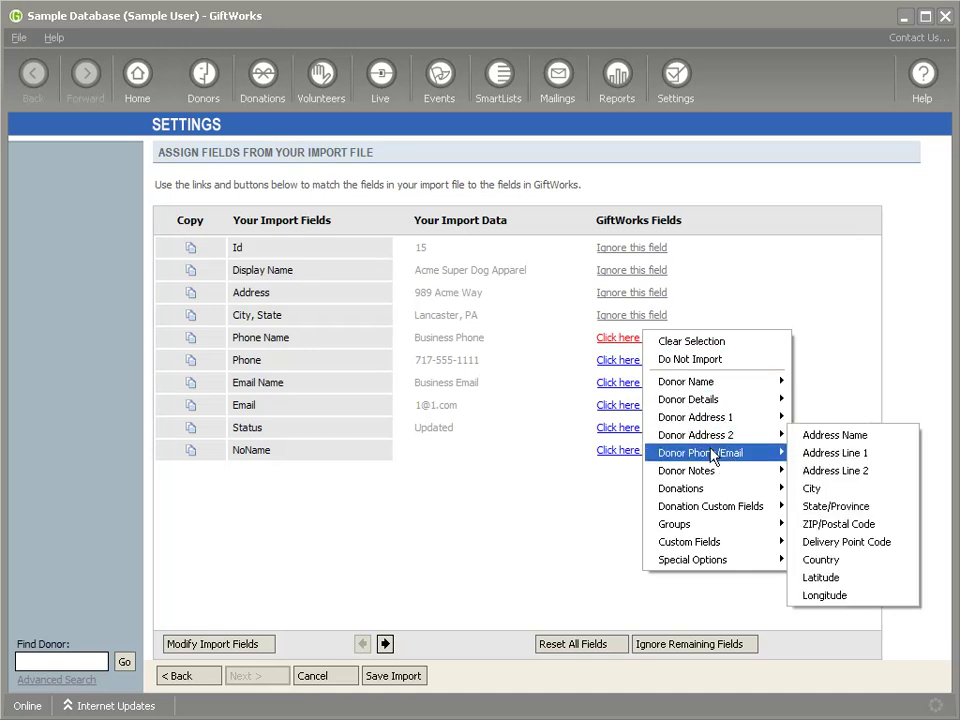
pyautogui.moveTo(697, 460)
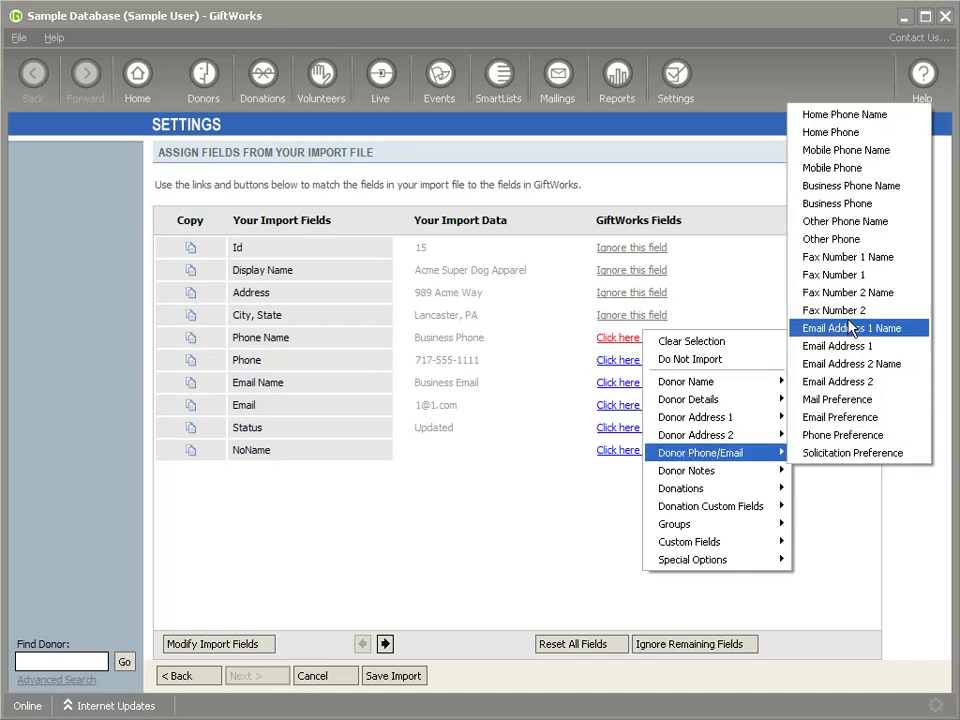
pyautogui.click(858, 115)
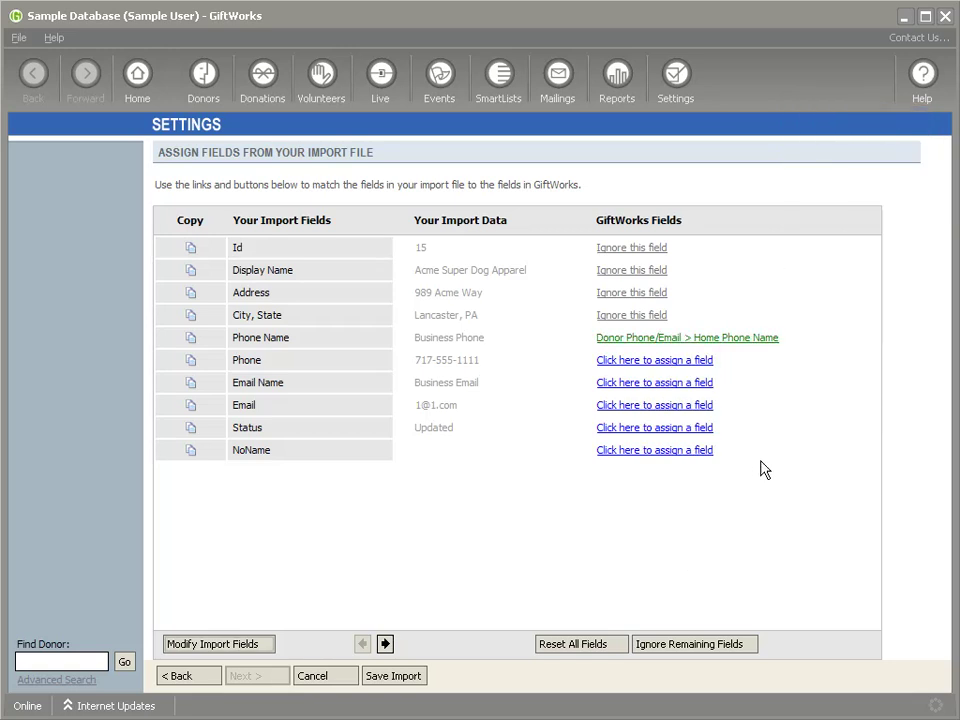
pyautogui.click(702, 345)
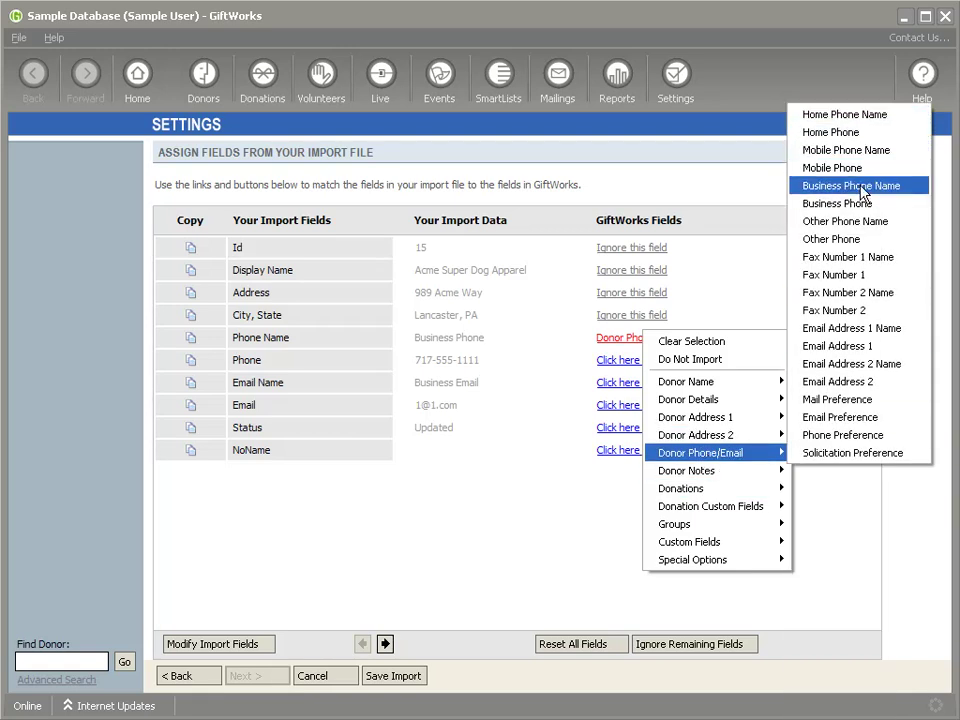
pyautogui.click(876, 118)
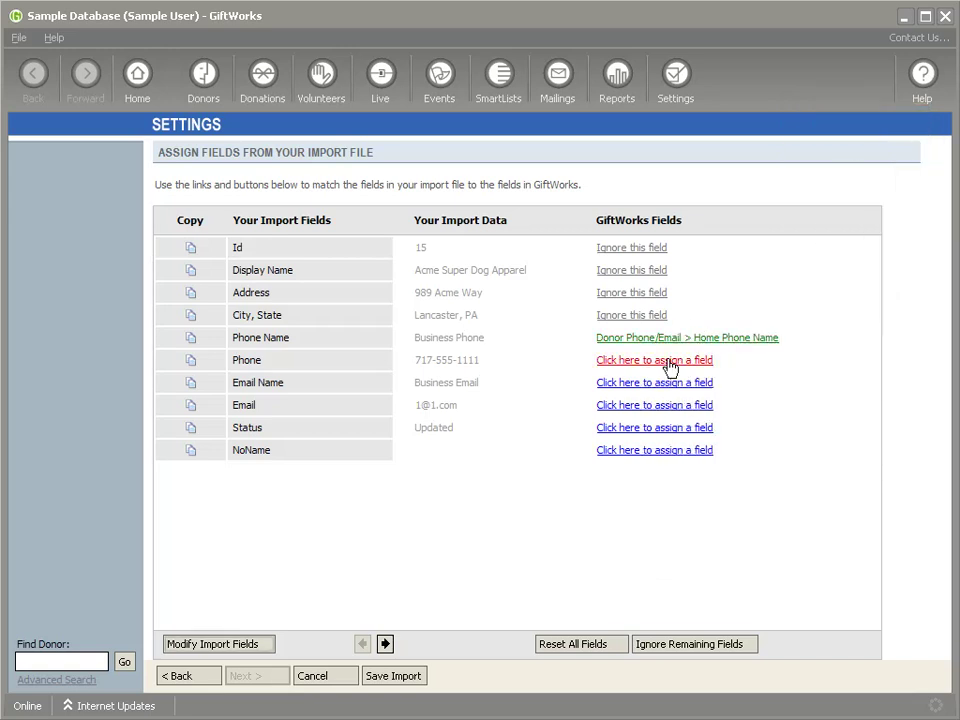
# Assign the Phone import field to the donor's Home Phone and check the sample data of both phone fields
pyautogui.click(621, 362)
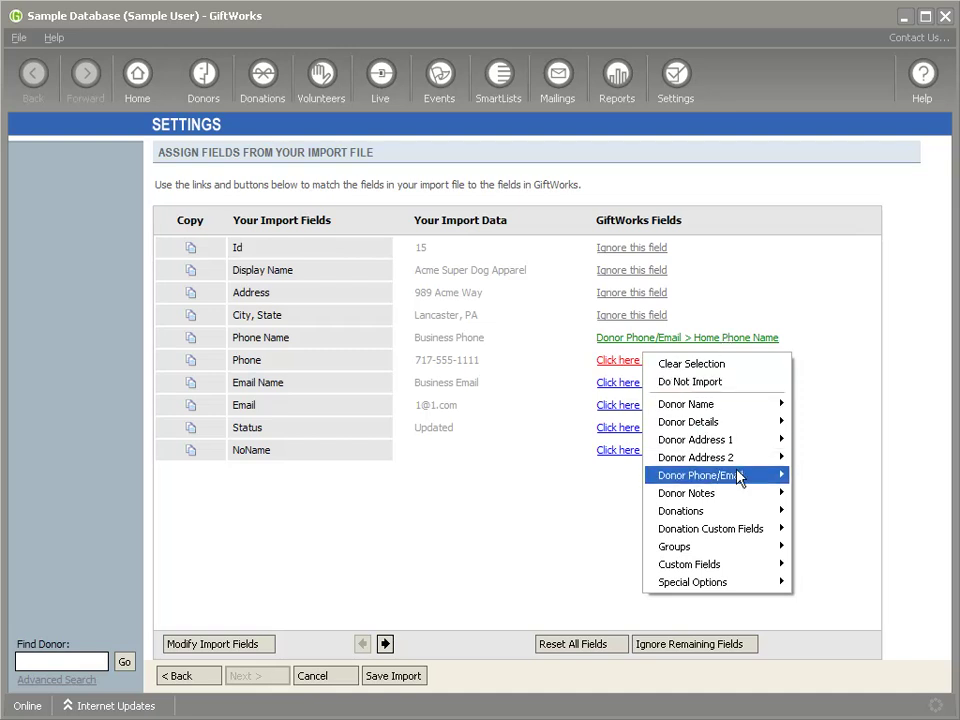
pyautogui.moveTo(738, 478)
pyautogui.click(854, 154)
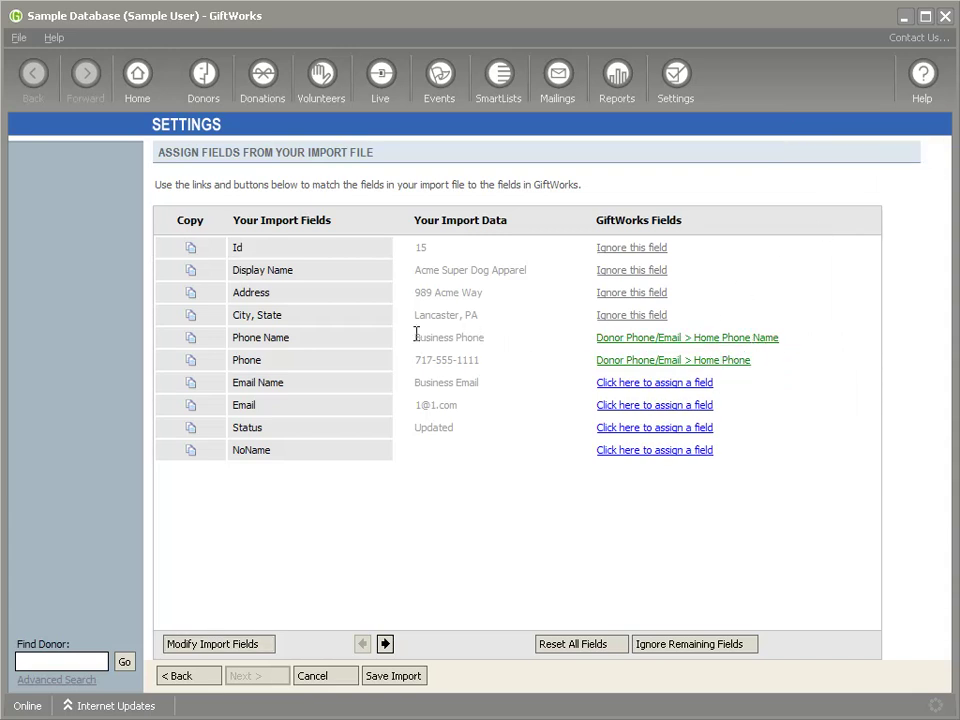
pyautogui.moveTo(414, 340); pyautogui.dragTo(488, 340)
pyautogui.moveTo(415, 360); pyautogui.dragTo(545, 360)
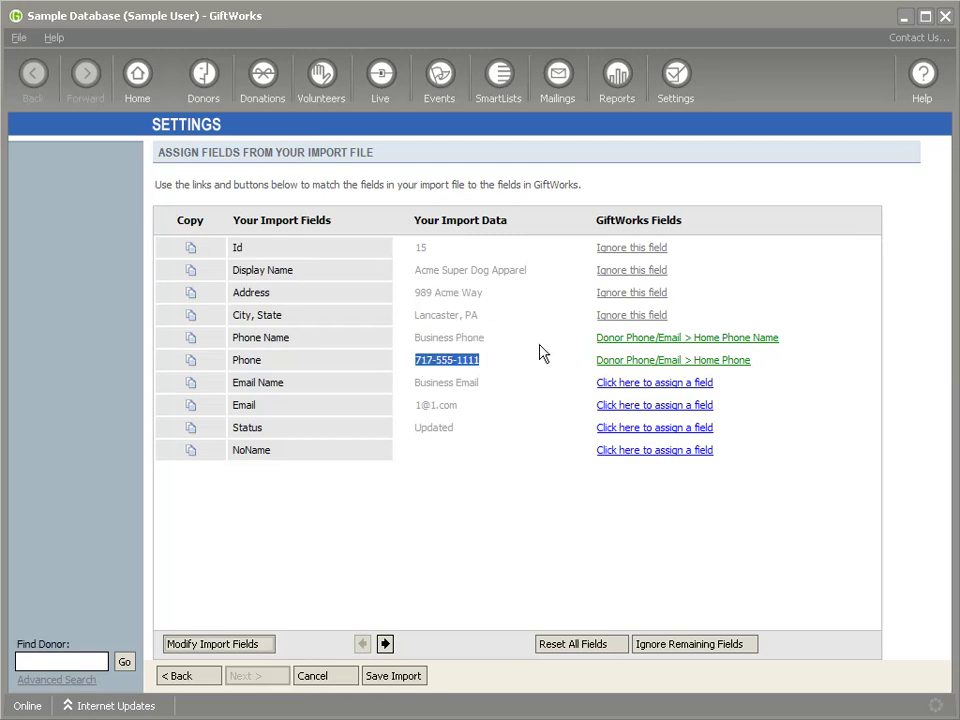
# Assign the Email Name import field to the donor's Email Address 1 Name and the Email field to Email Address 1
pyautogui.click(640, 388)
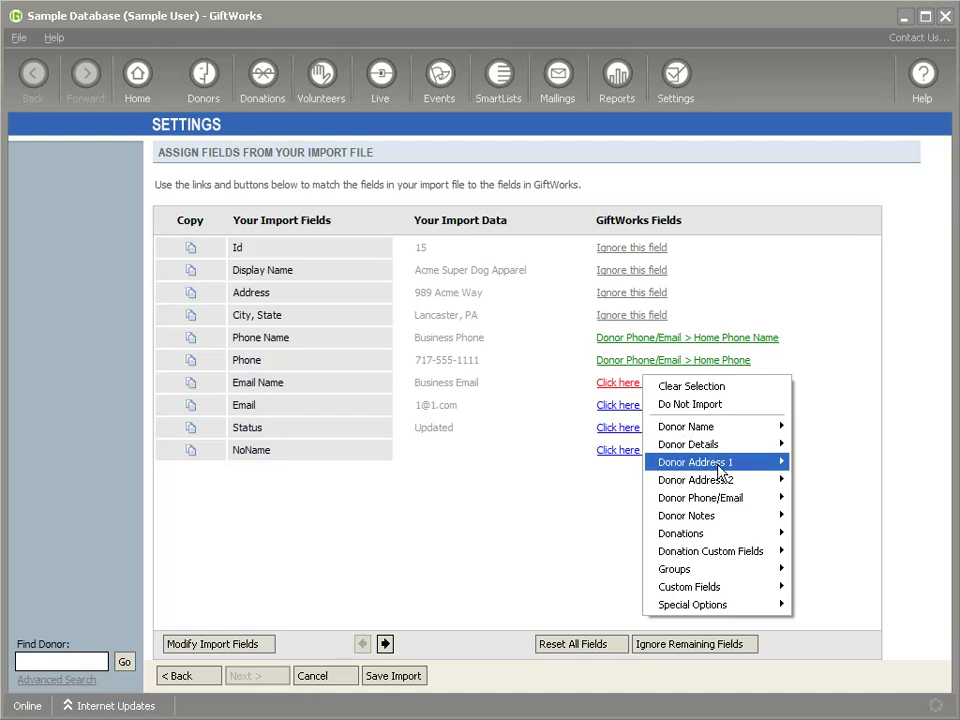
pyautogui.moveTo(745, 498)
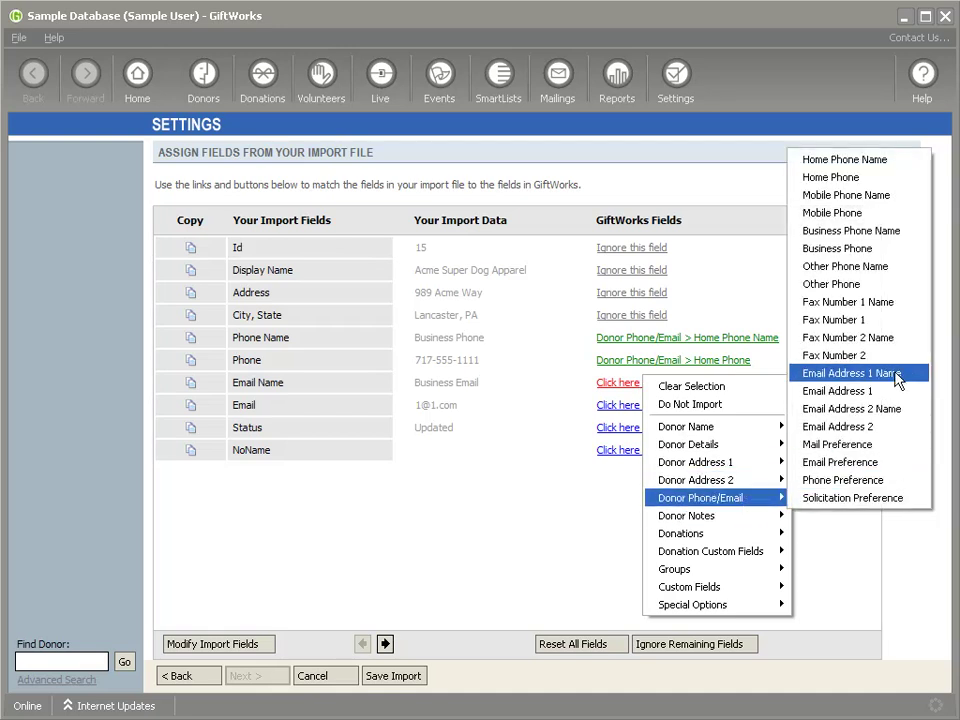
pyautogui.click(852, 375)
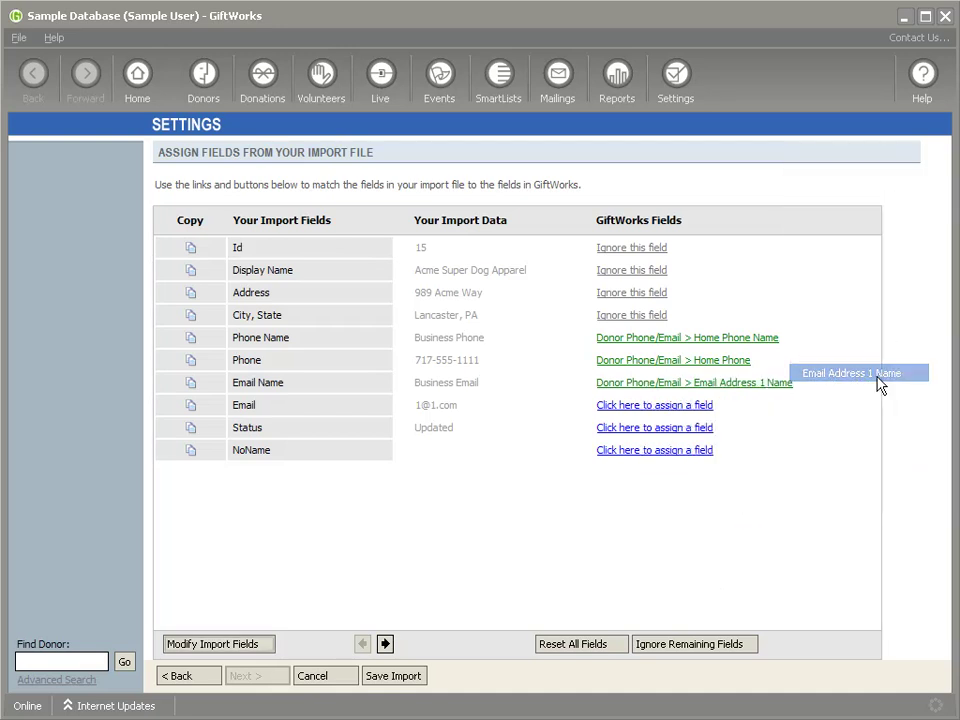
pyautogui.click(694, 405)
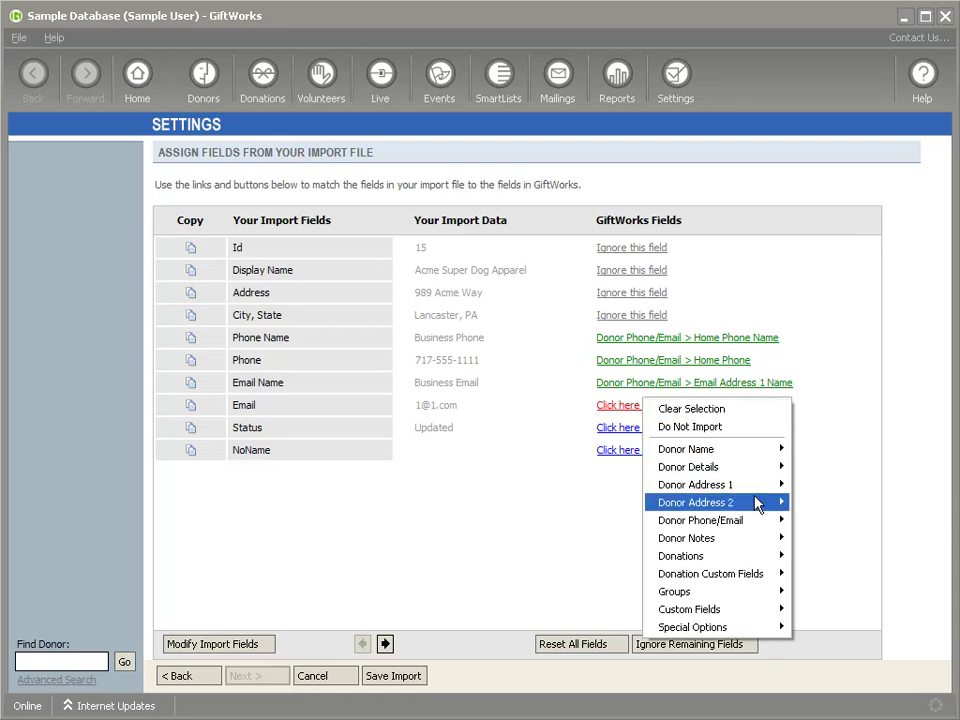
pyautogui.moveTo(745, 521)
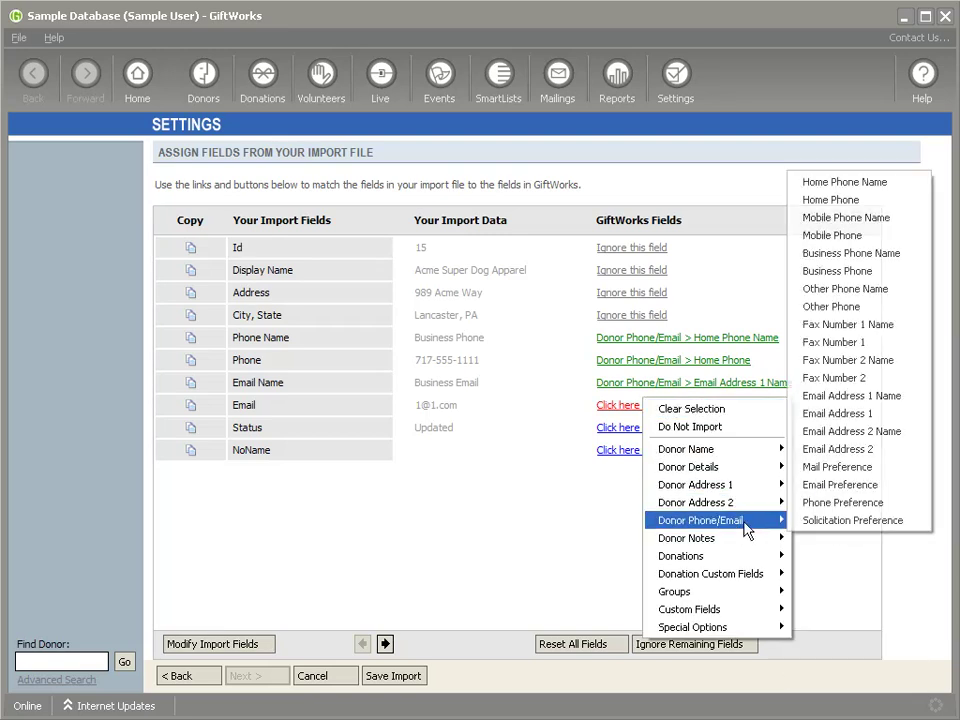
pyautogui.click(851, 413)
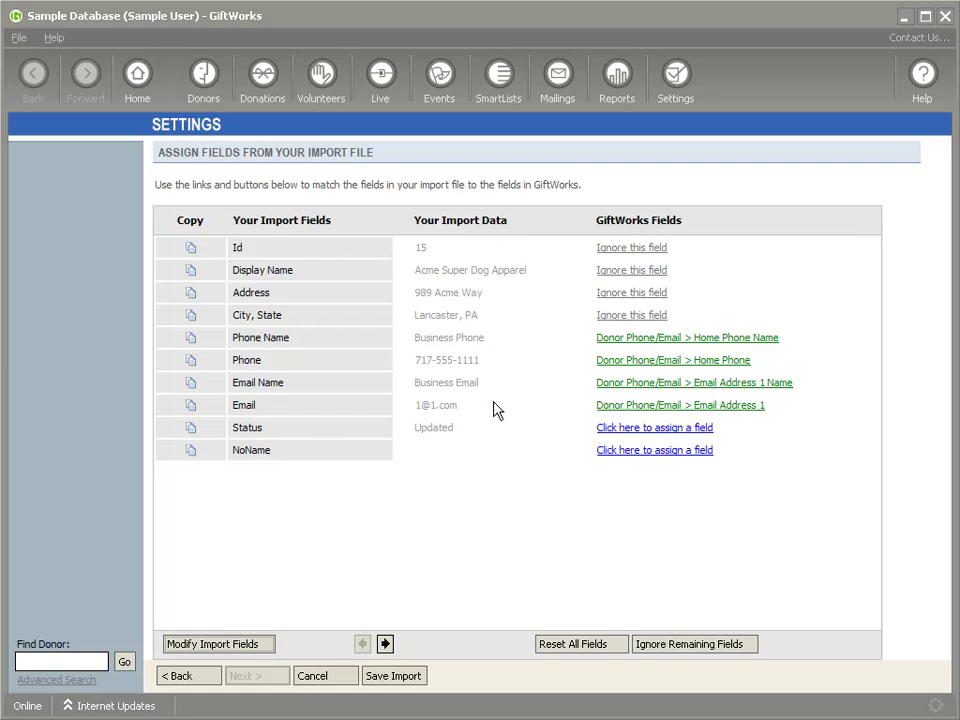
# Assign the Status import field to the Status in Donor Details and exclude the NoName field from the import
pyautogui.click(647, 430)
pyautogui.moveTo(727, 568)
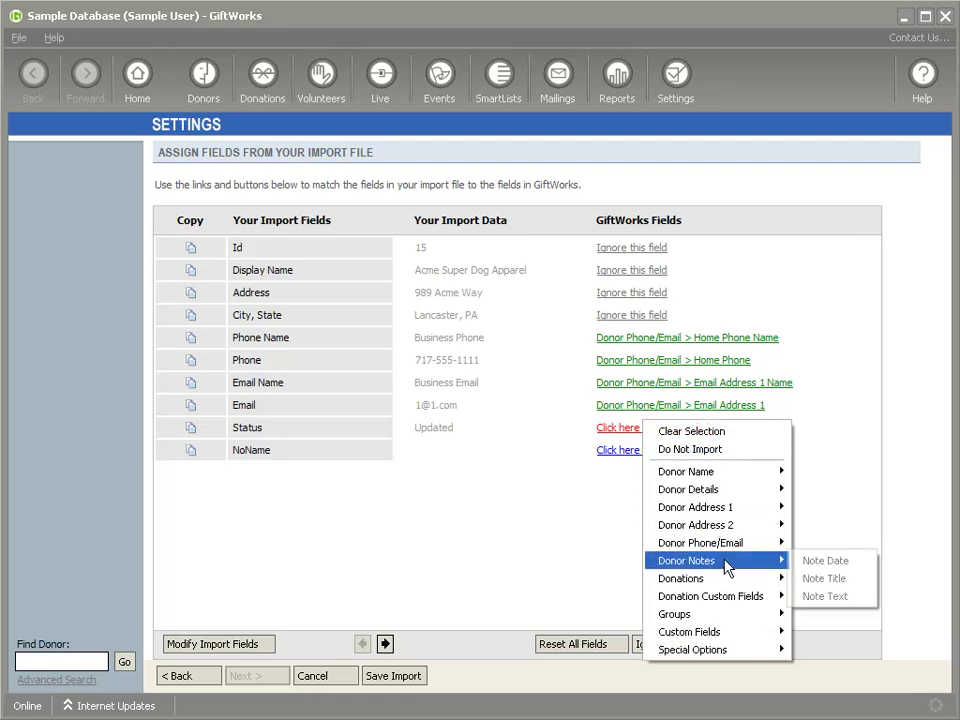
pyautogui.moveTo(728, 490)
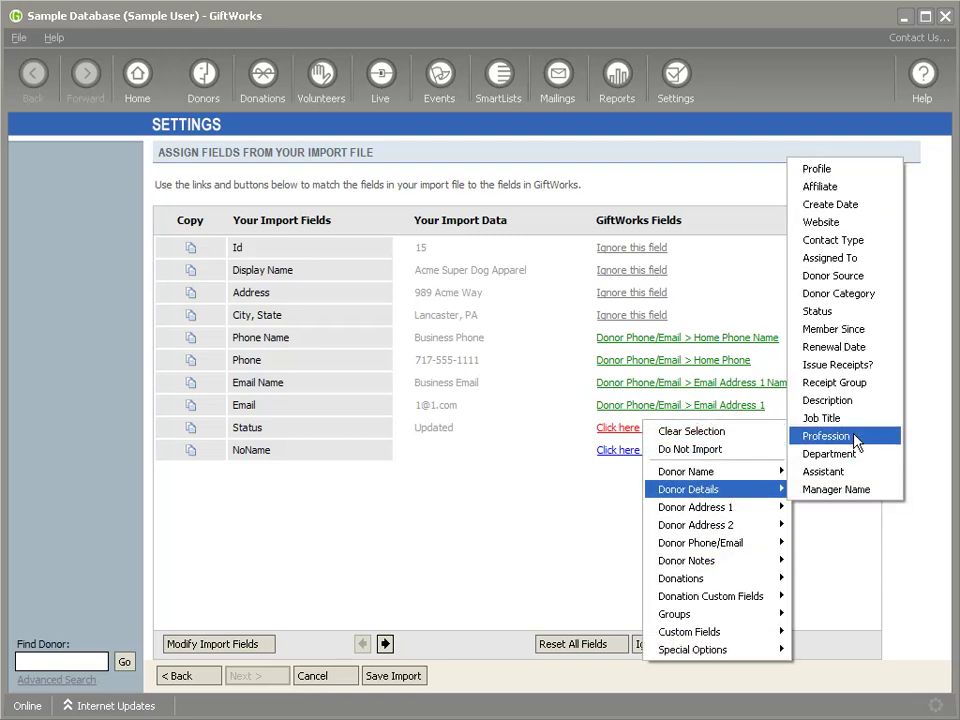
pyautogui.click(829, 311)
pyautogui.click(622, 452)
pyautogui.click(684, 472)
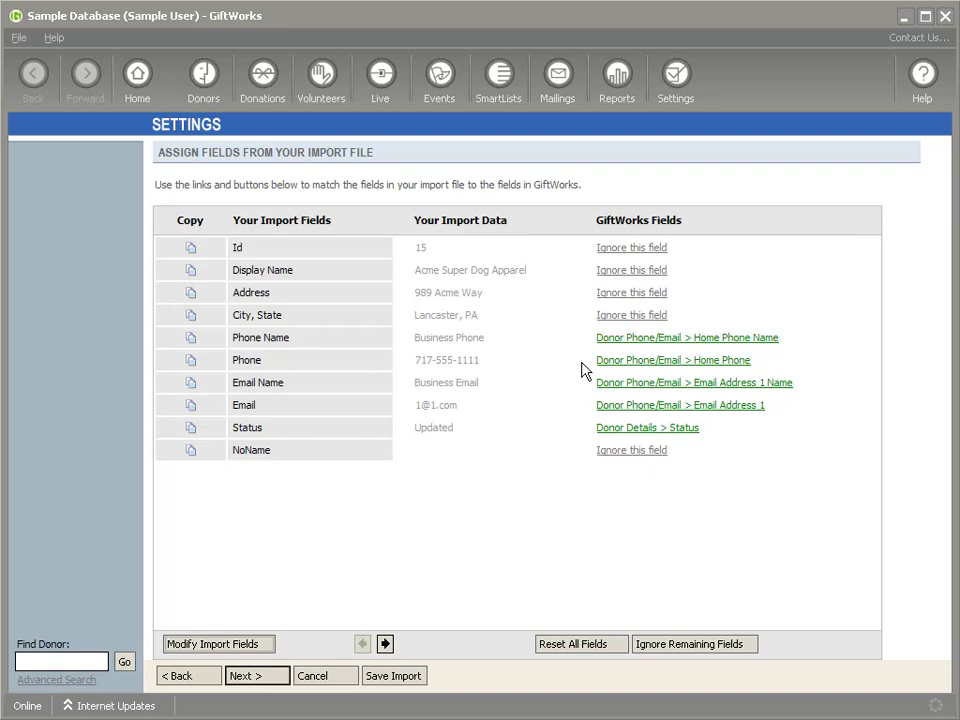
# Check the sample data of the mapped phone and email fields and proceed to the import review
pyautogui.moveTo(418, 360); pyautogui.dragTo(466, 374)
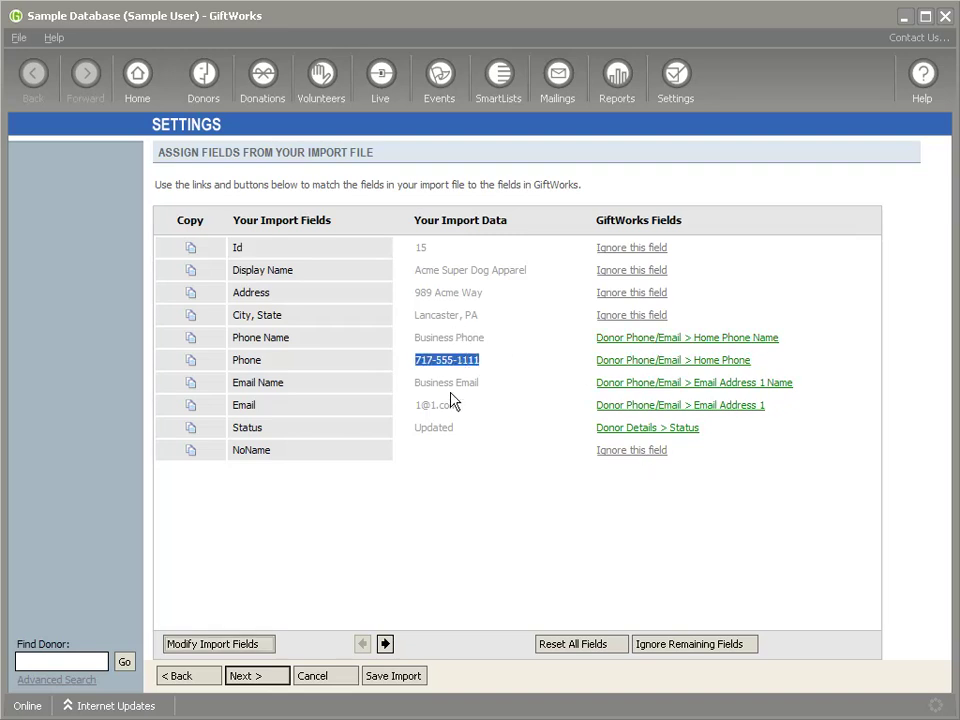
pyautogui.moveTo(418, 408); pyautogui.dragTo(443, 430)
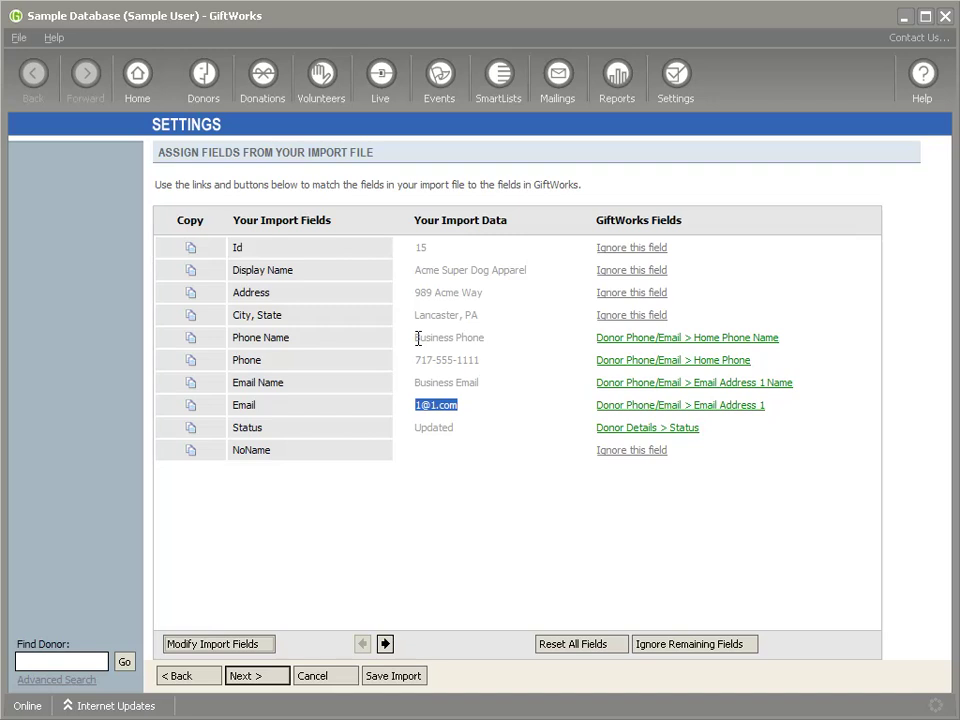
pyautogui.moveTo(416, 340); pyautogui.dragTo(487, 338)
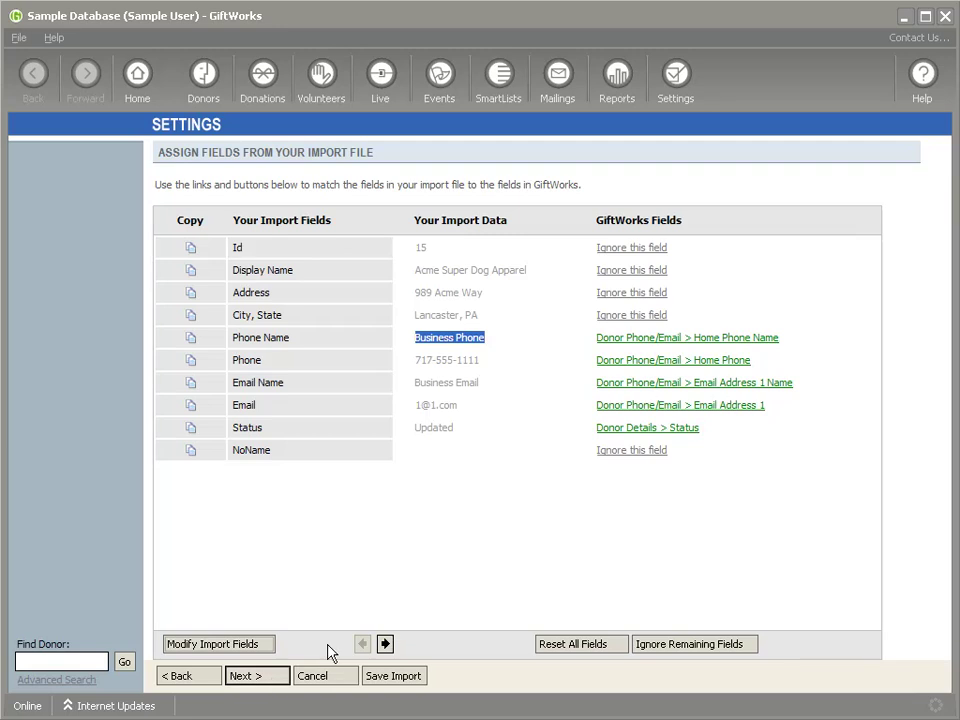
pyautogui.click(268, 676)
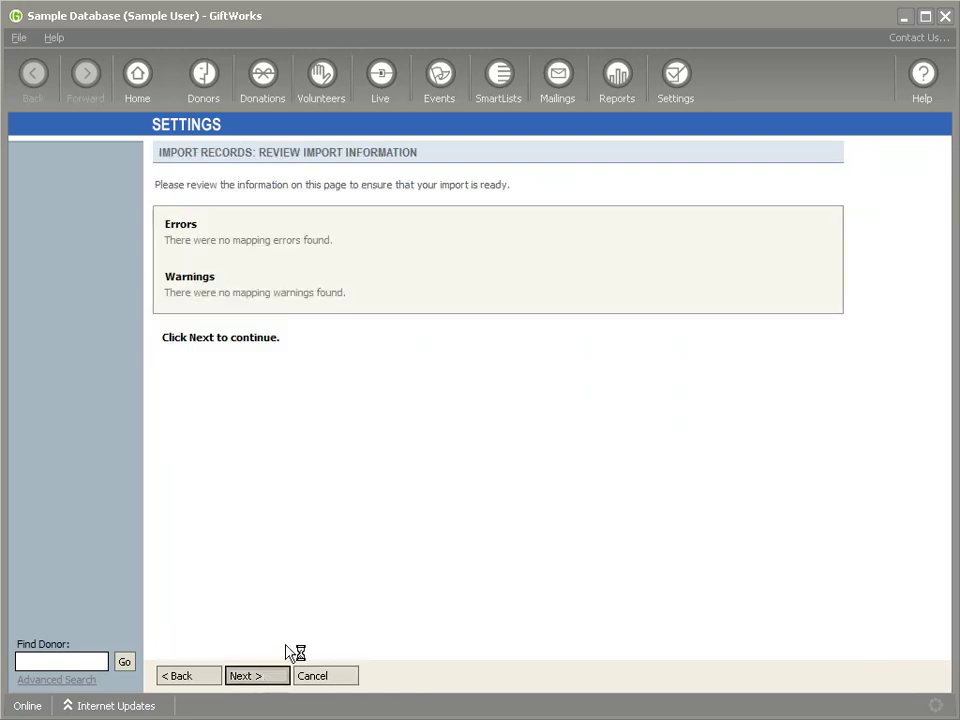
# Continue past the review, run the test import and look through its list of donor records
pyautogui.click(273, 680)
pyautogui.click(210, 226)
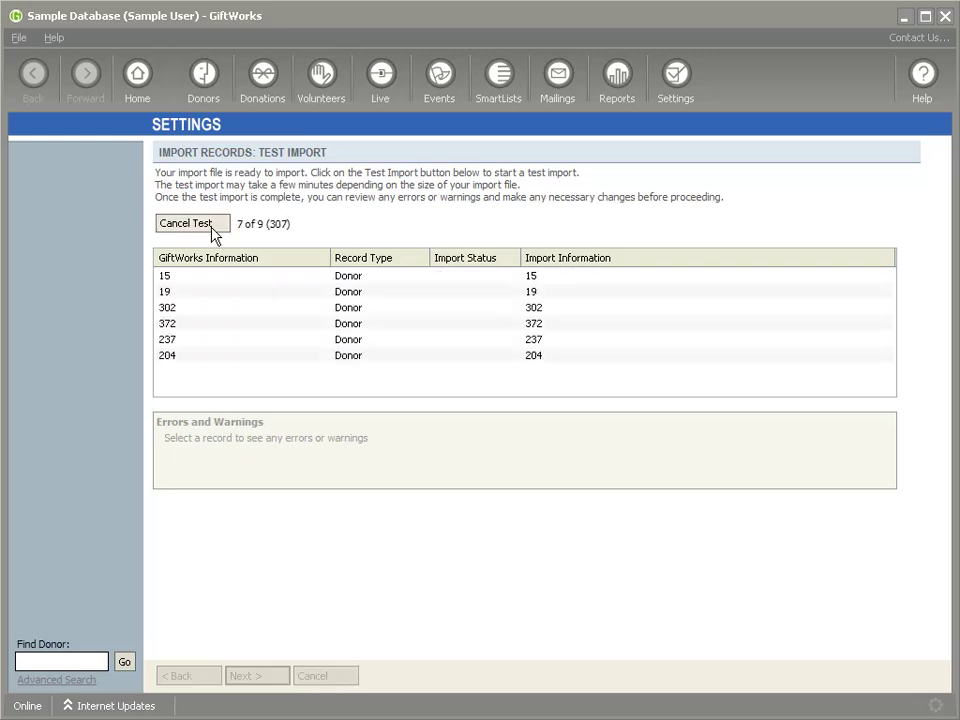
pyautogui.click(584, 427)
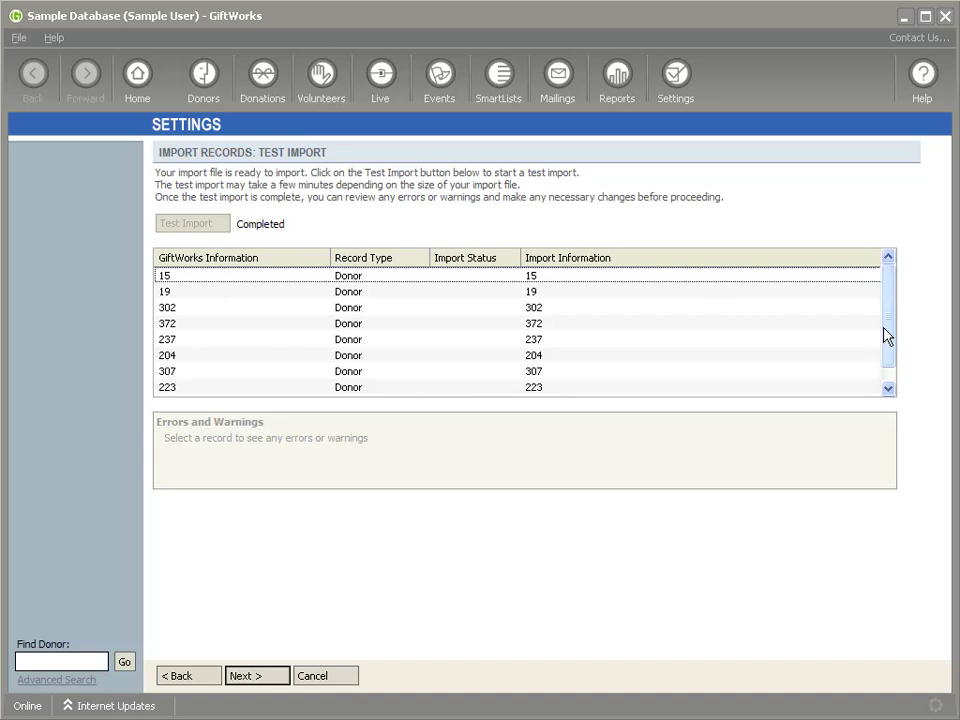
pyautogui.moveTo(885, 336); pyautogui.dragTo(889, 360)
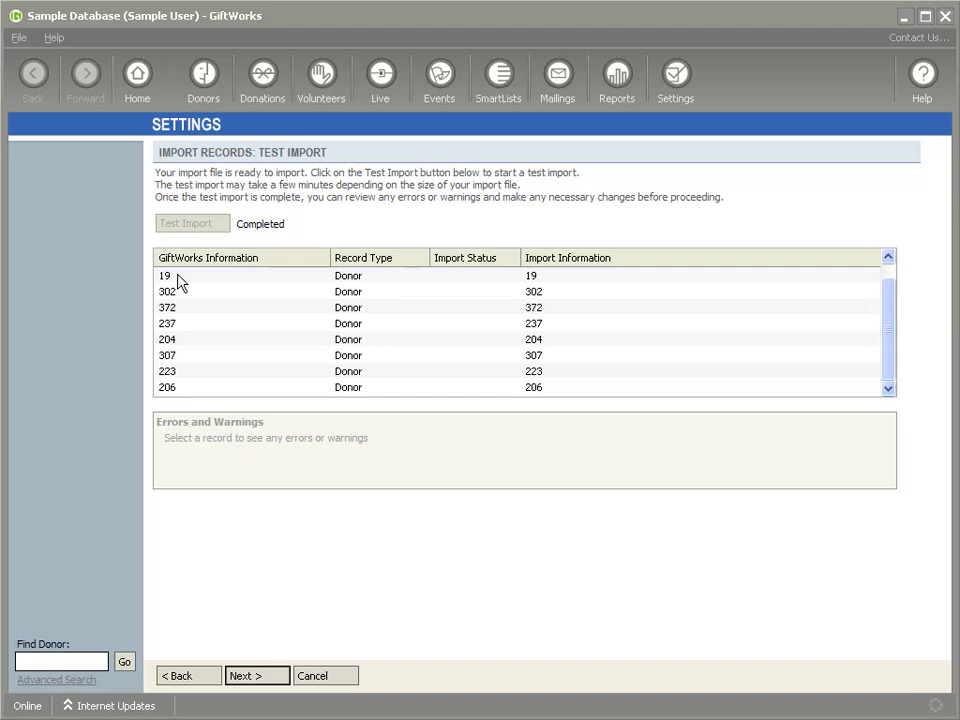
# Proceed to the final import stage and run the complete import of the donor updates
pyautogui.click(274, 675)
pyautogui.click(198, 218)
pyautogui.click(474, 418)
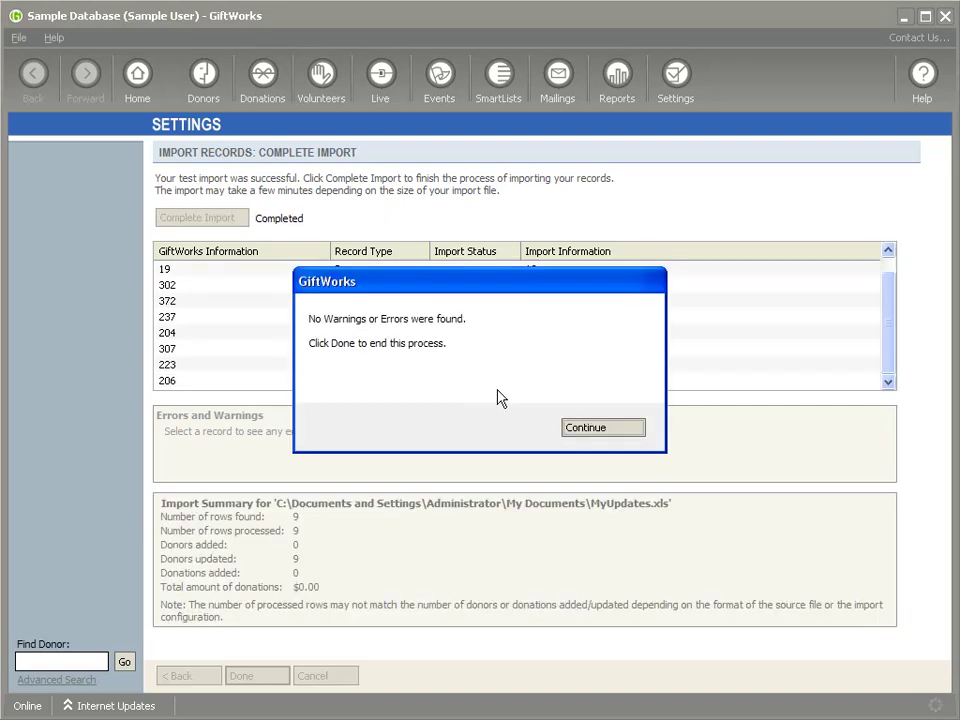
pyautogui.click(590, 426)
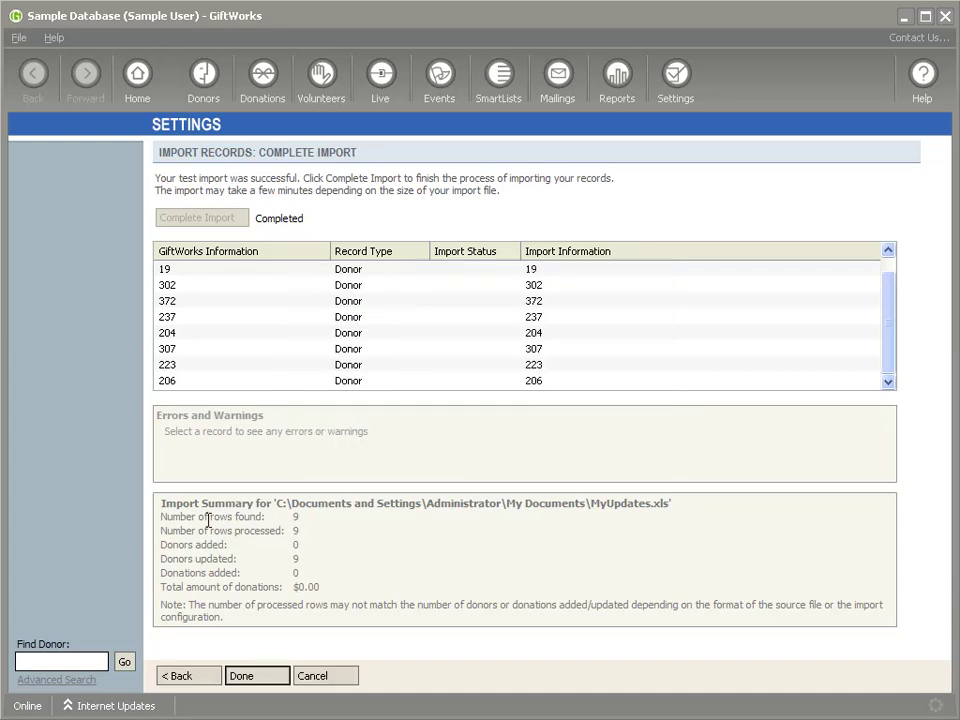
# Check the rows processed, donors added and donors updated in the import summary, and finish the import
pyautogui.moveTo(161, 517); pyautogui.dragTo(300, 530)
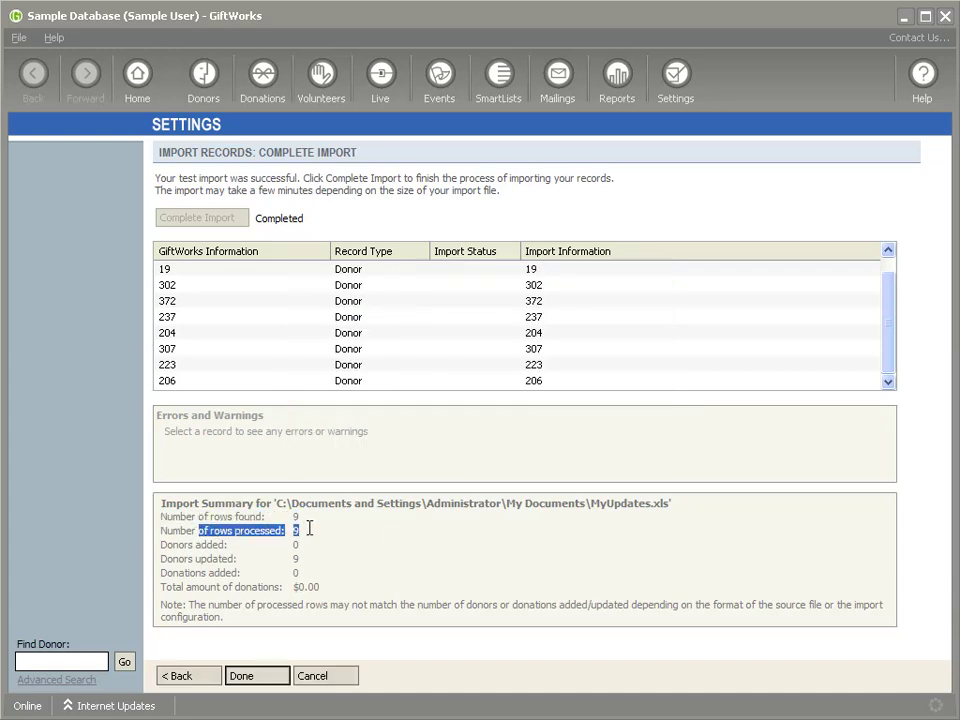
pyautogui.click(188, 563)
pyautogui.moveTo(163, 559); pyautogui.dragTo(305, 558)
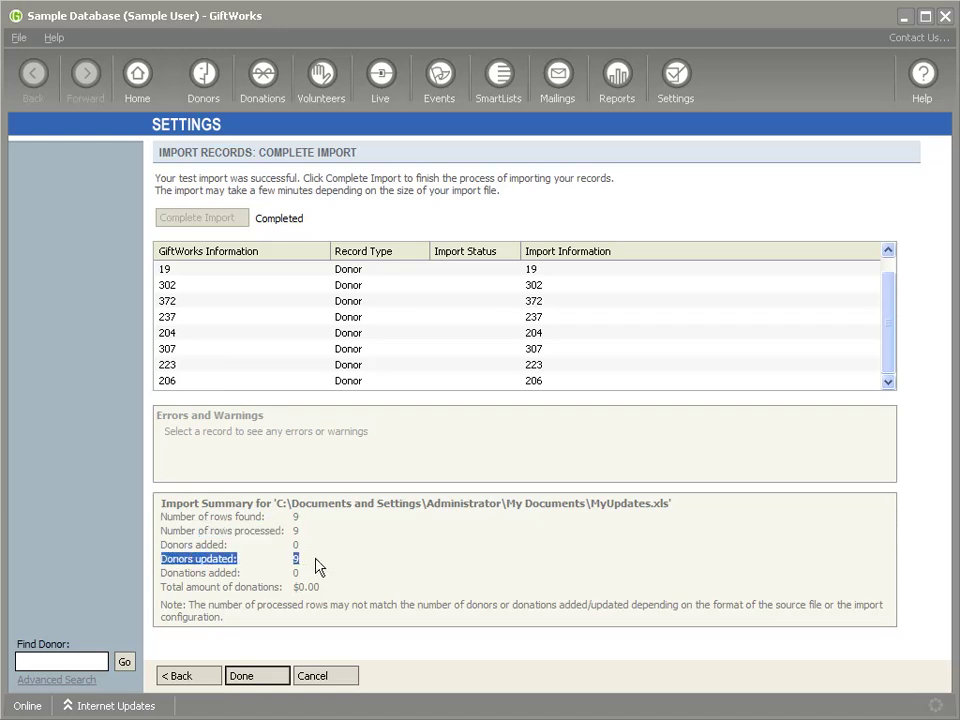
pyautogui.moveTo(196, 545); pyautogui.dragTo(321, 544)
pyautogui.click(204, 560)
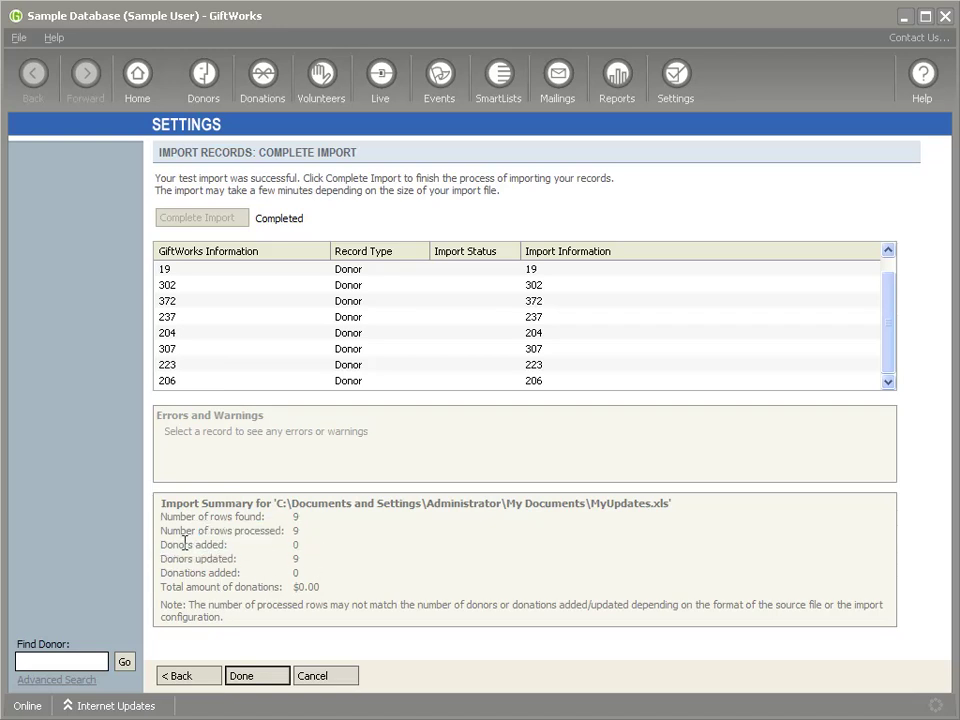
pyautogui.moveTo(162, 559); pyautogui.dragTo(294, 558)
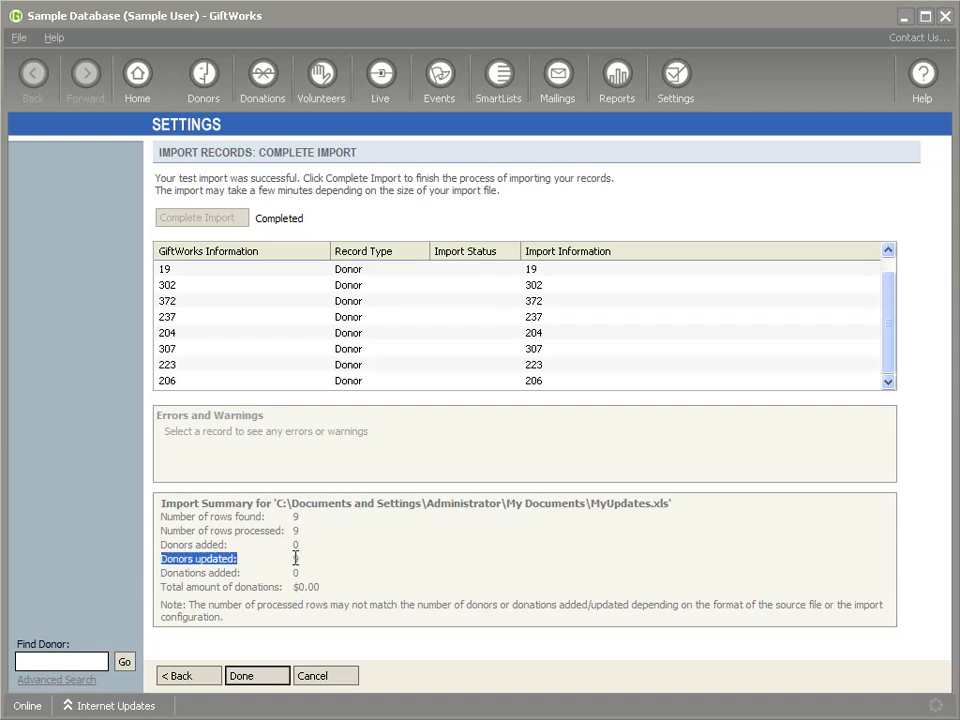
pyautogui.click(241, 678)
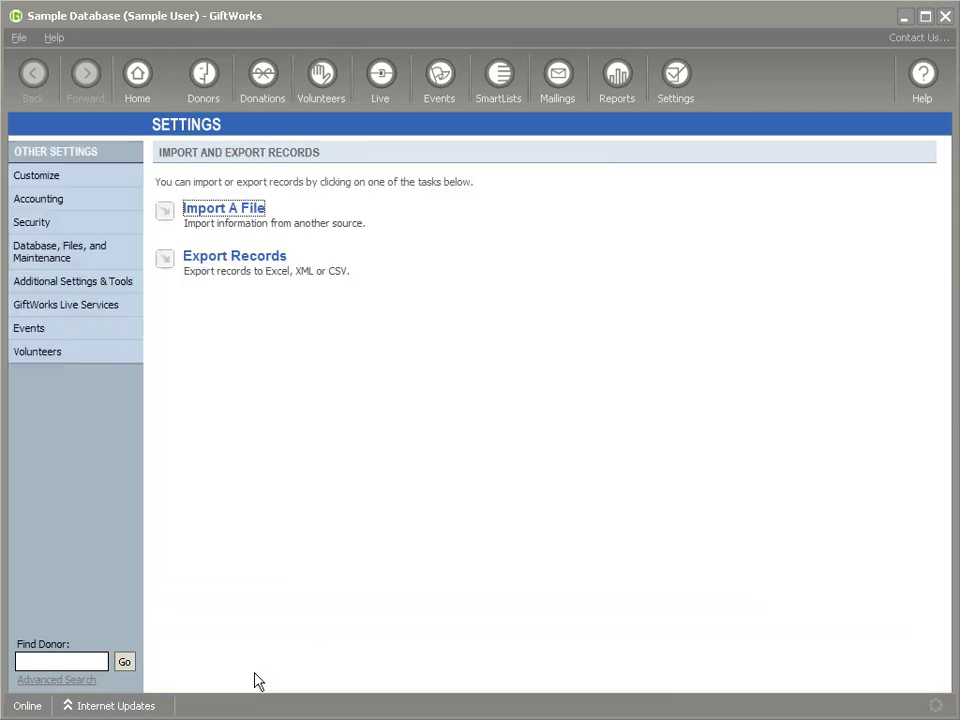
# Open the Board Members SmartList and bring up the full record of Acme Super Dog Apparel
pyautogui.click(510, 78)
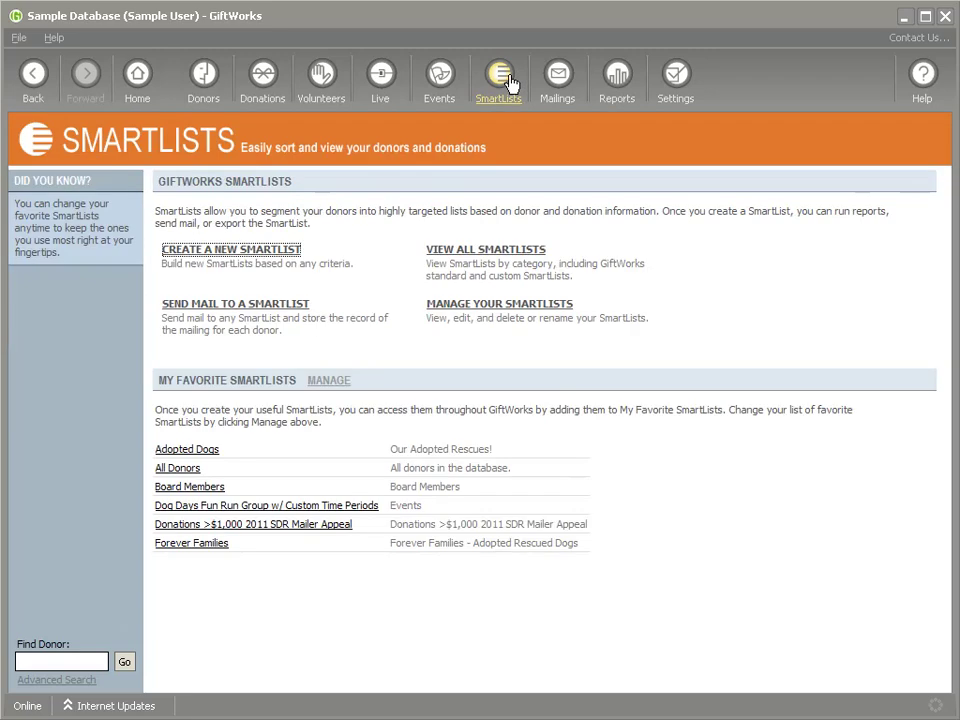
pyautogui.click(196, 488)
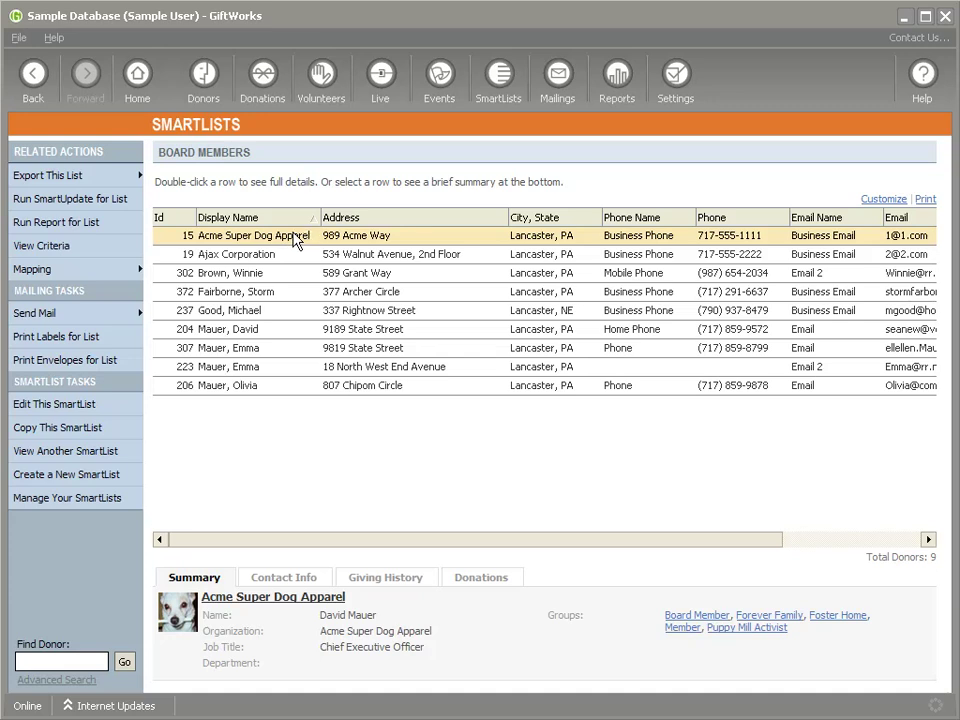
pyautogui.doubleClick(294, 240)
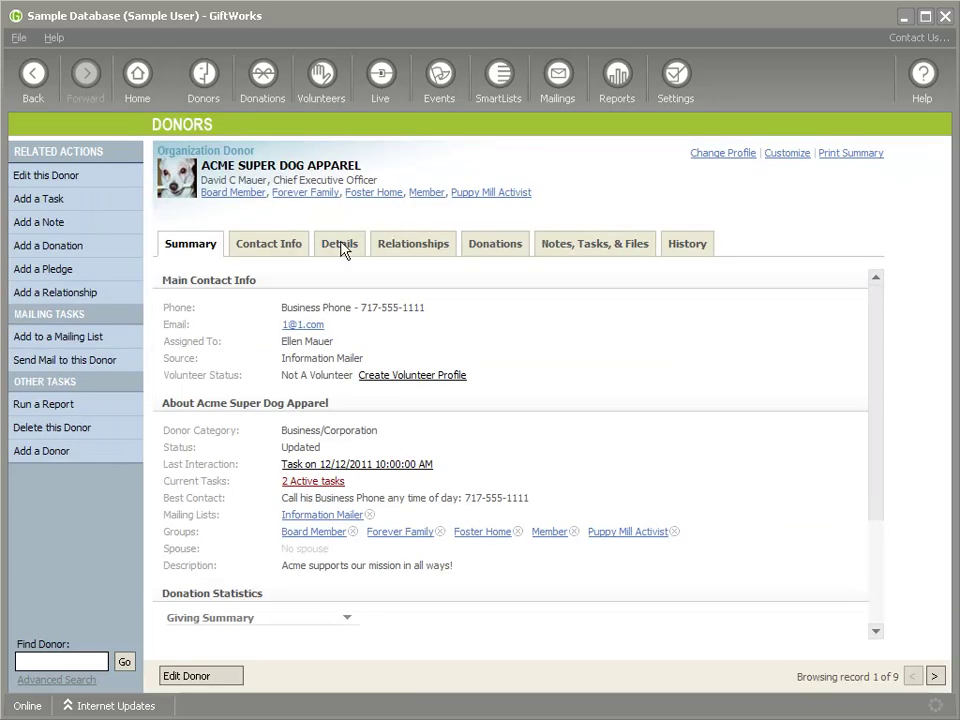
# Check the imported phone and email in Acme Super Dog Apparel's contact info and the status in its details
pyautogui.click(340, 249)
pyautogui.click(285, 240)
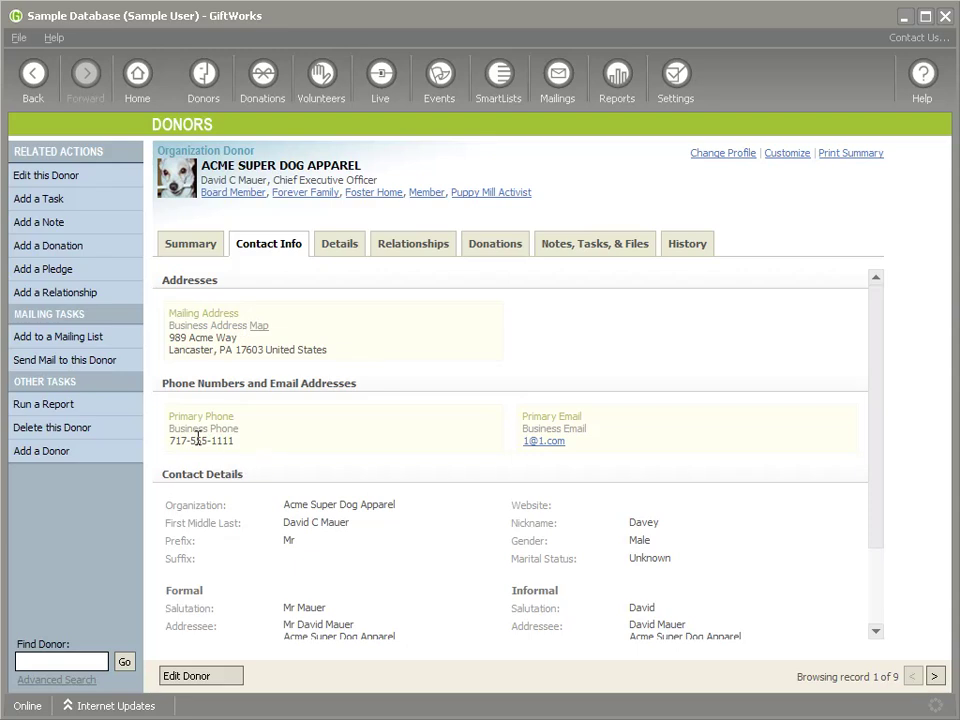
pyautogui.moveTo(169, 432); pyautogui.dragTo(238, 441)
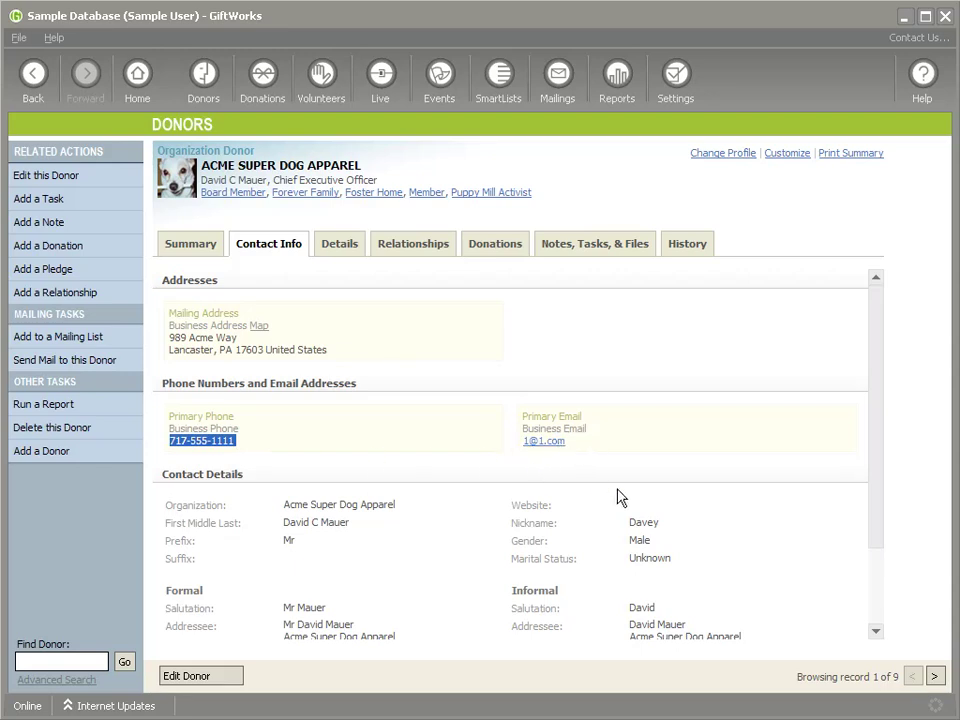
pyautogui.scroll(-3, 617, 497)
pyautogui.scroll(3, 620, 497)
pyautogui.click(352, 250)
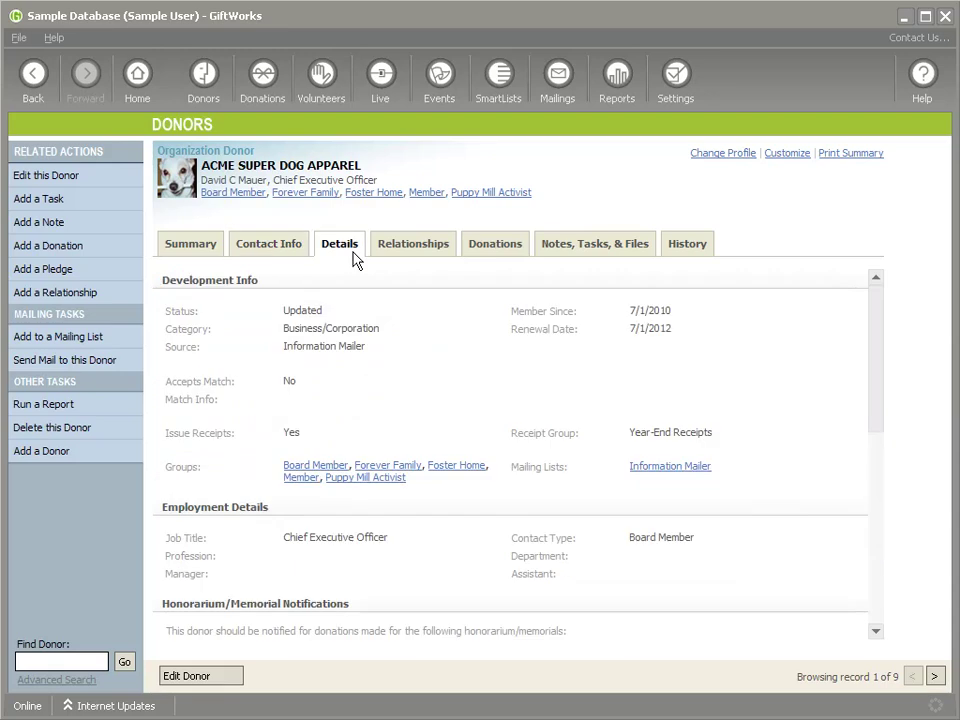
pyautogui.moveTo(286, 312); pyautogui.dragTo(327, 314)
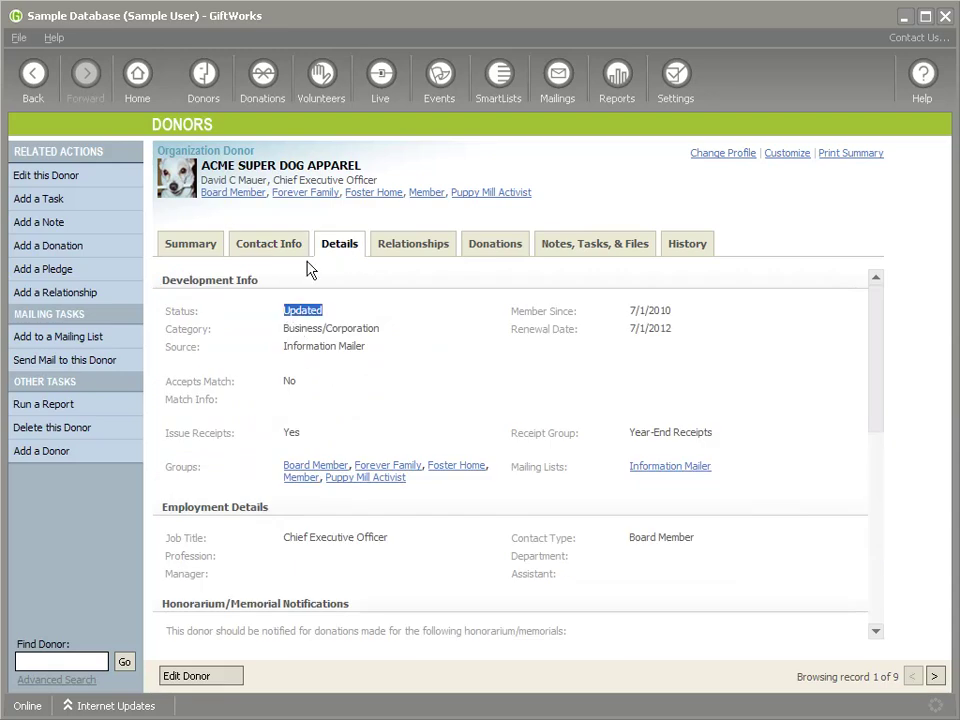
# Return to the Board Members list, open Ajax Corporation's record, and check its imported phone, email and status
pyautogui.click(36, 76)
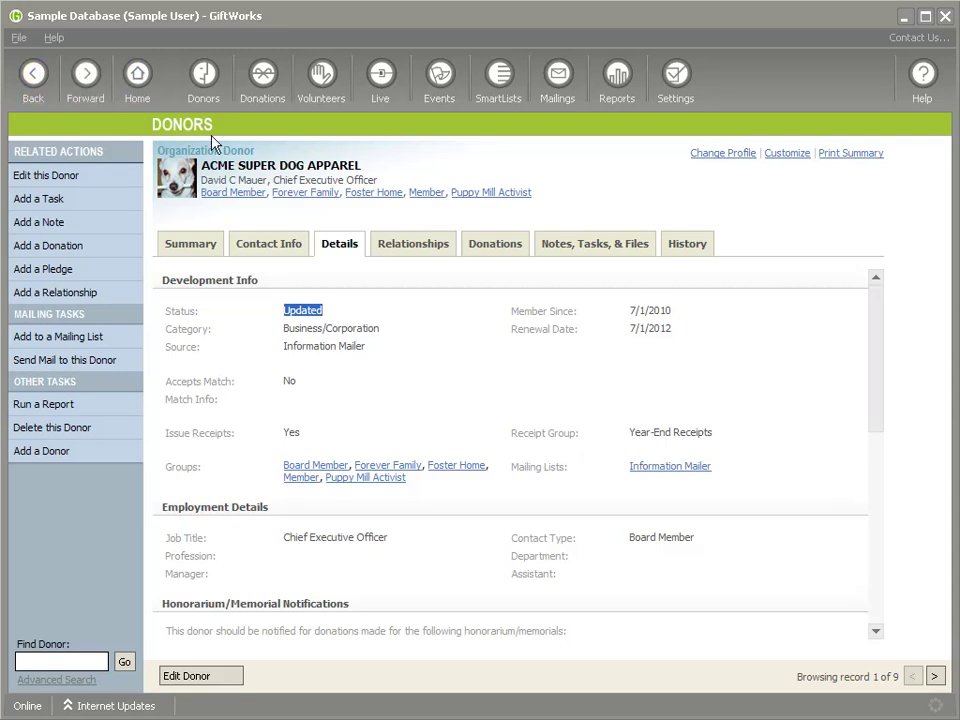
pyautogui.click(277, 255)
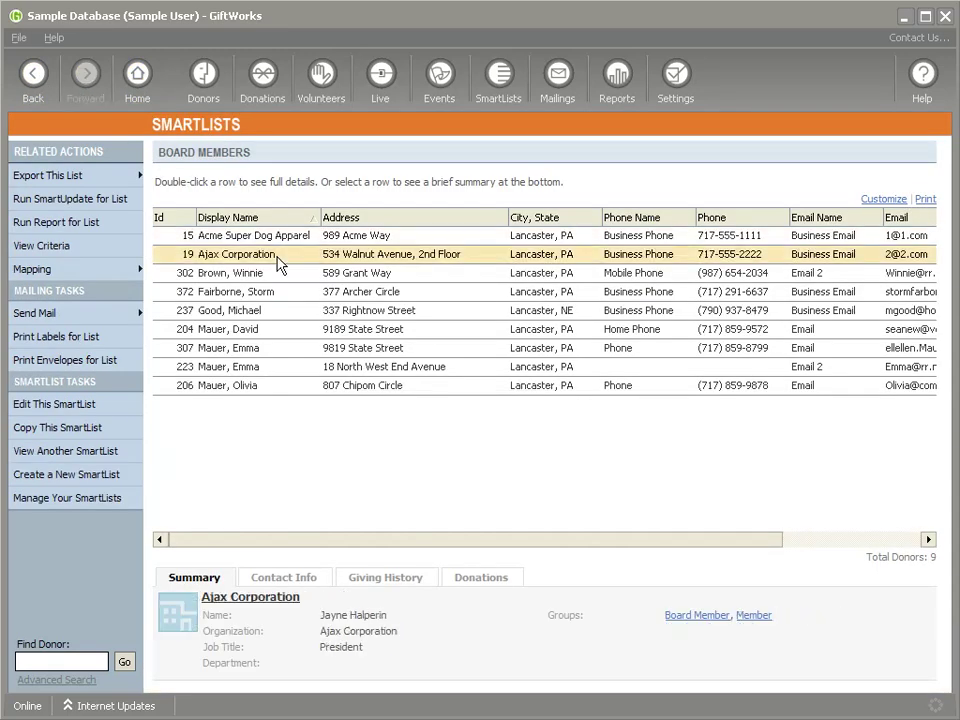
pyautogui.doubleClick(277, 263)
pyautogui.click(282, 244)
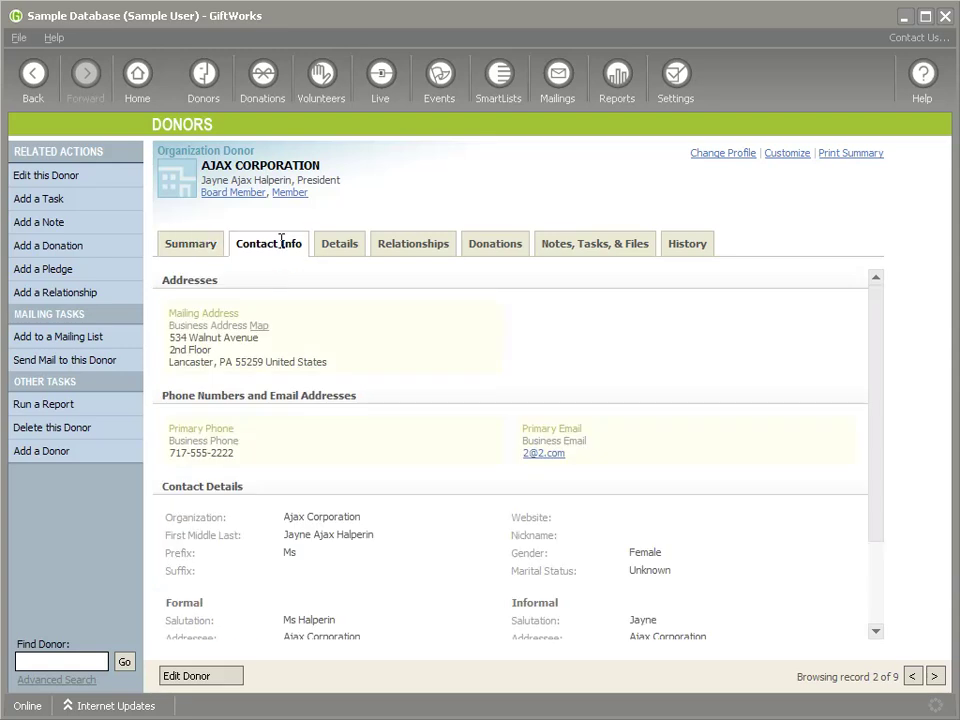
pyautogui.moveTo(192, 452); pyautogui.dragTo(240, 454)
pyautogui.click(338, 246)
pyautogui.moveTo(291, 311); pyautogui.dragTo(304, 314)
pyautogui.doubleClick(304, 314)
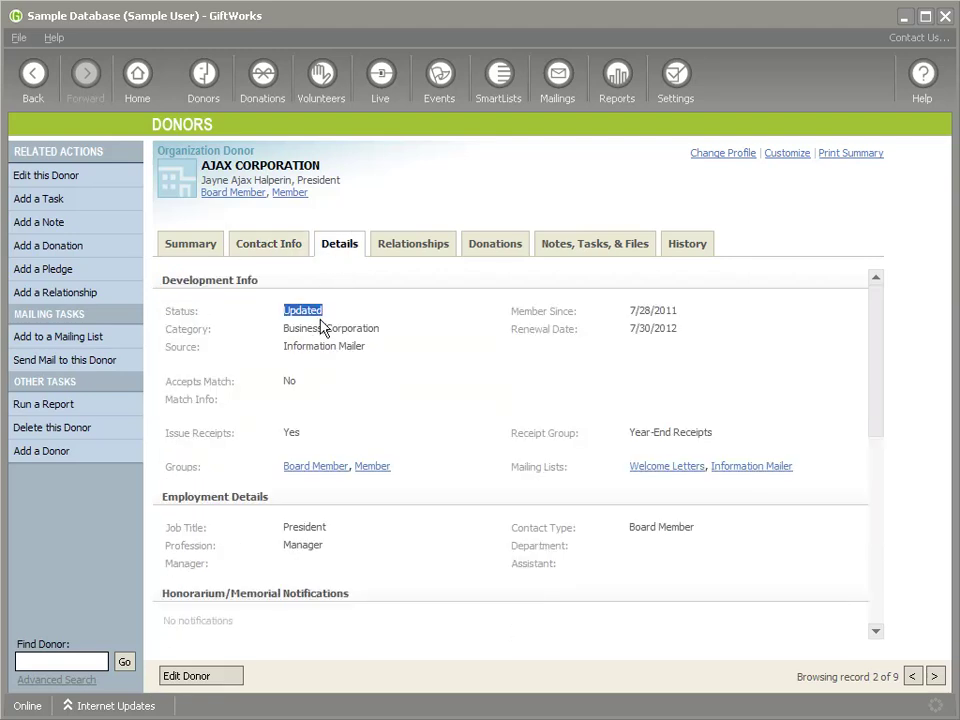
pyautogui.click(287, 317)
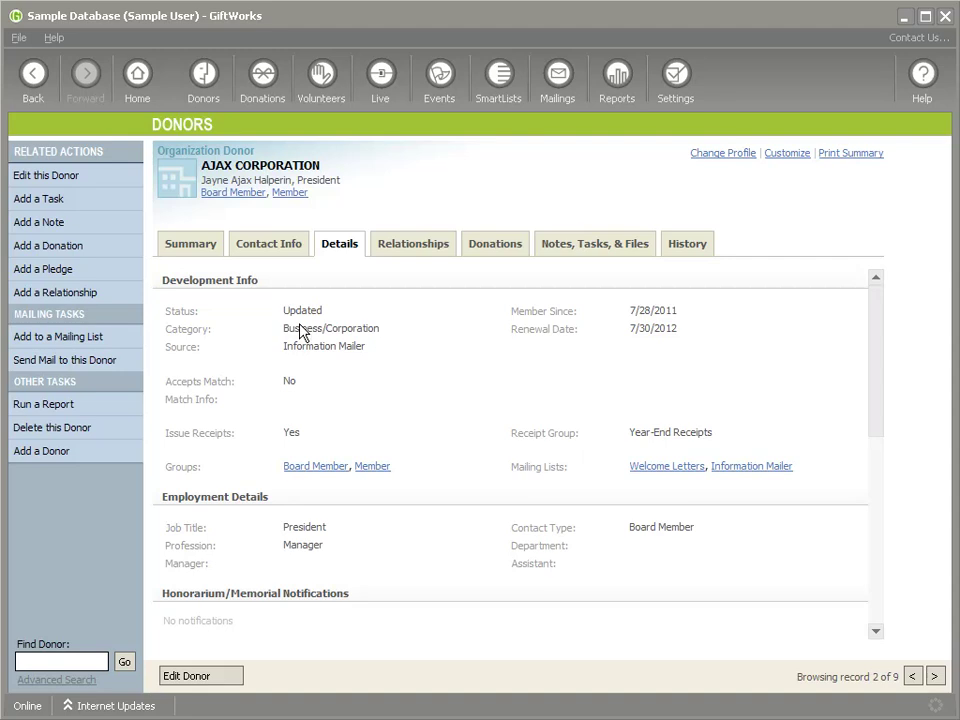
# Review the SmartUpdate types available for the Board Members SmartList and the list's export options
pyautogui.click(499, 93)
pyautogui.click(189, 487)
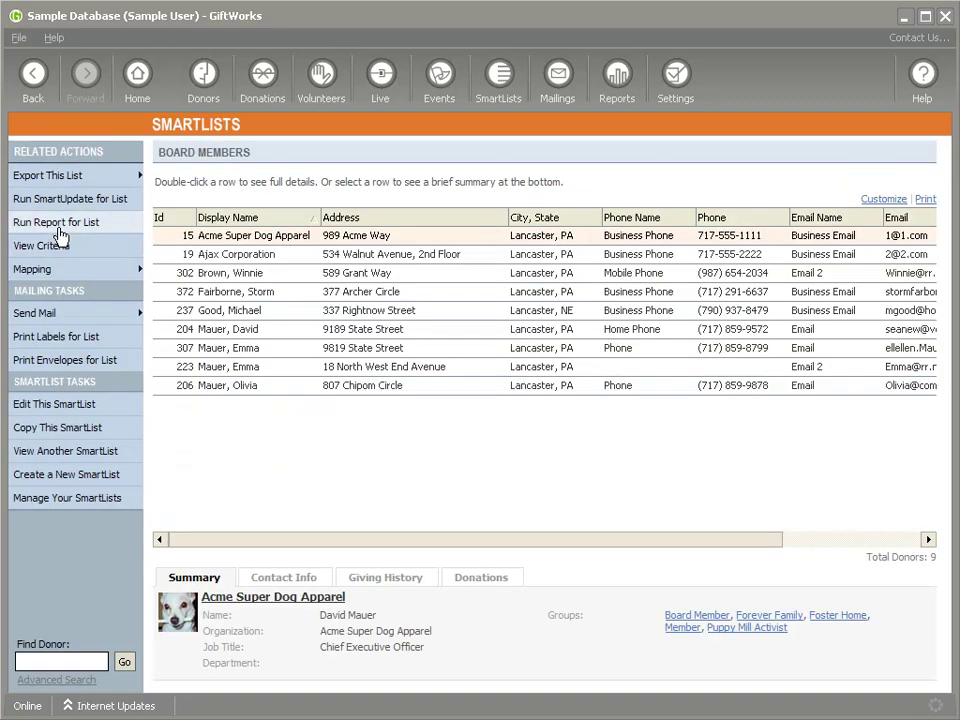
pyautogui.click(84, 199)
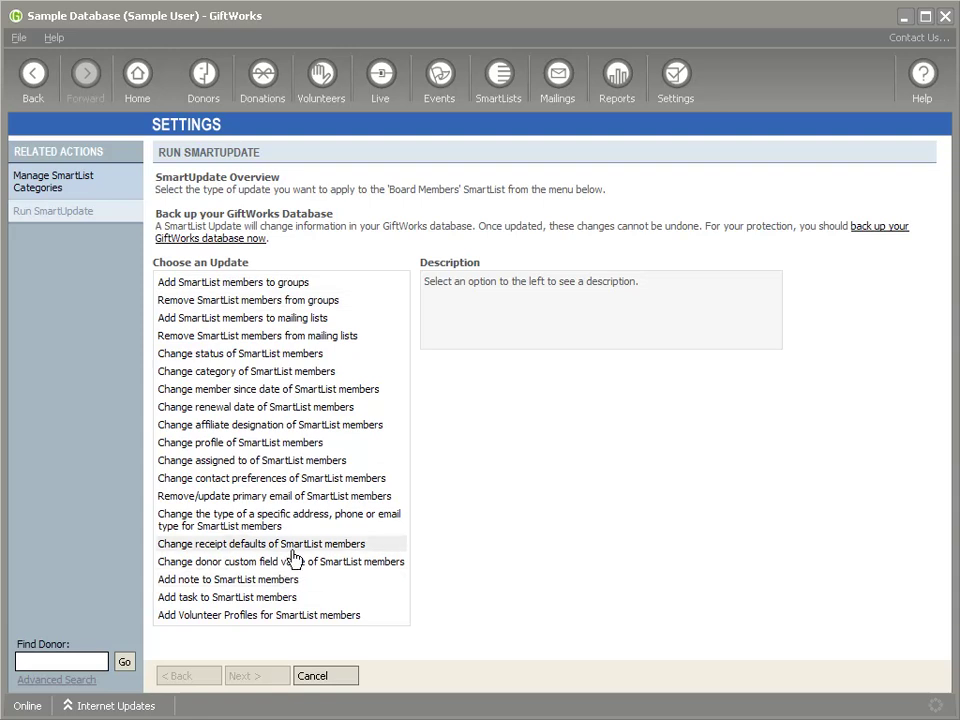
pyautogui.click(507, 77)
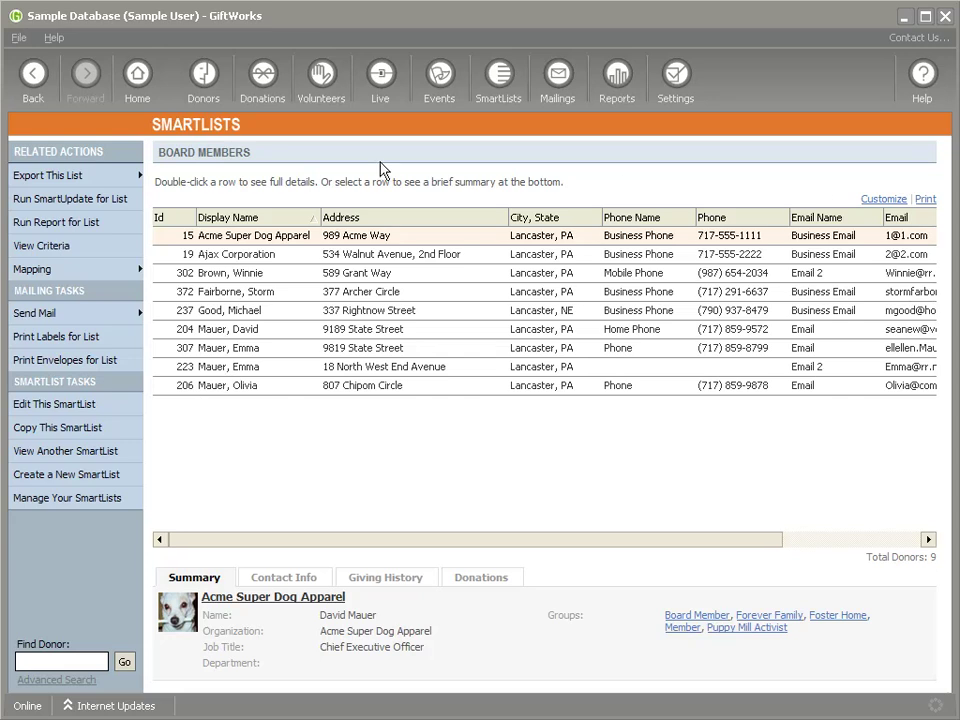
pyautogui.click(60, 180)
# Start a new import of a Microsoft Excel 95-2003 file, choose MyUpdates.xls as the source, and continue to the donor import options
pyautogui.click(675, 80)
pyautogui.click(295, 417)
pyautogui.click(224, 209)
pyautogui.click(224, 209)
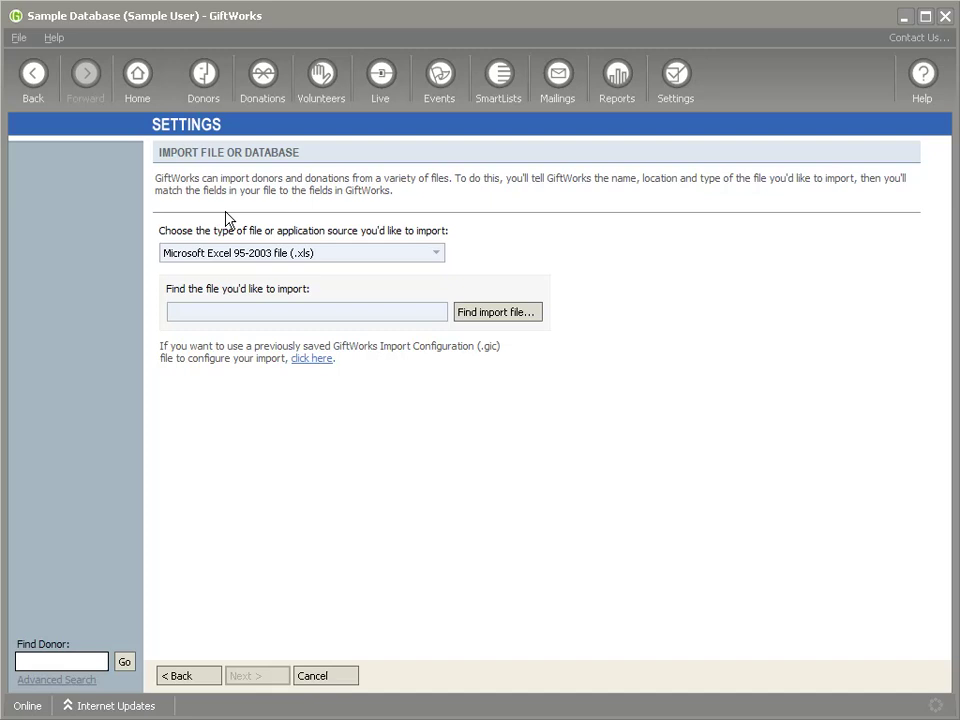
pyautogui.click(470, 317)
pyautogui.doubleClick(152, 294)
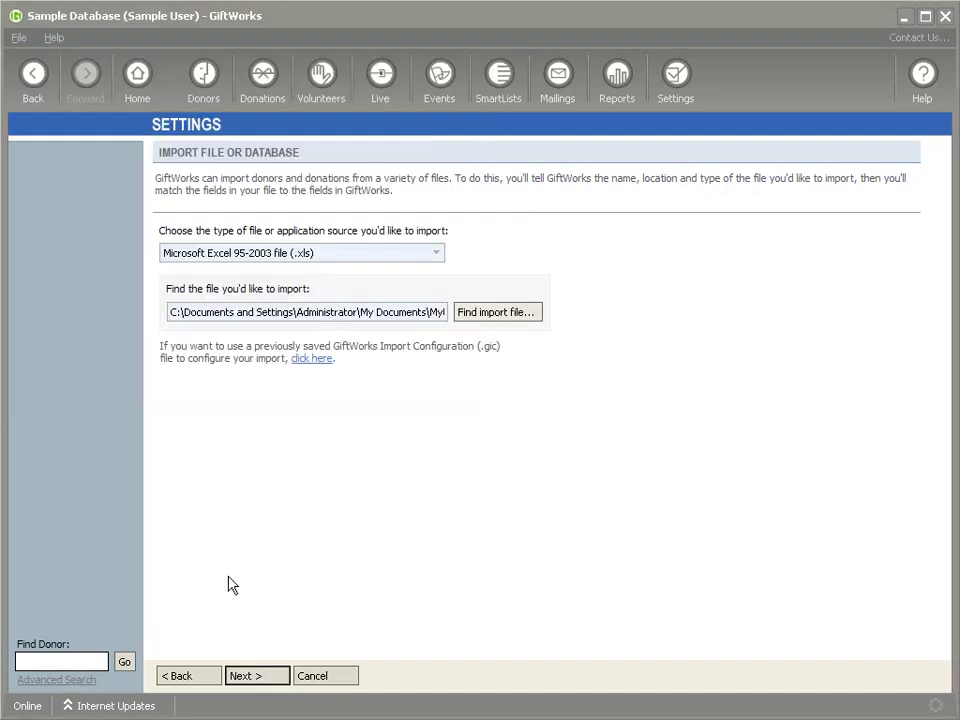
pyautogui.click(265, 673)
pyautogui.click(277, 678)
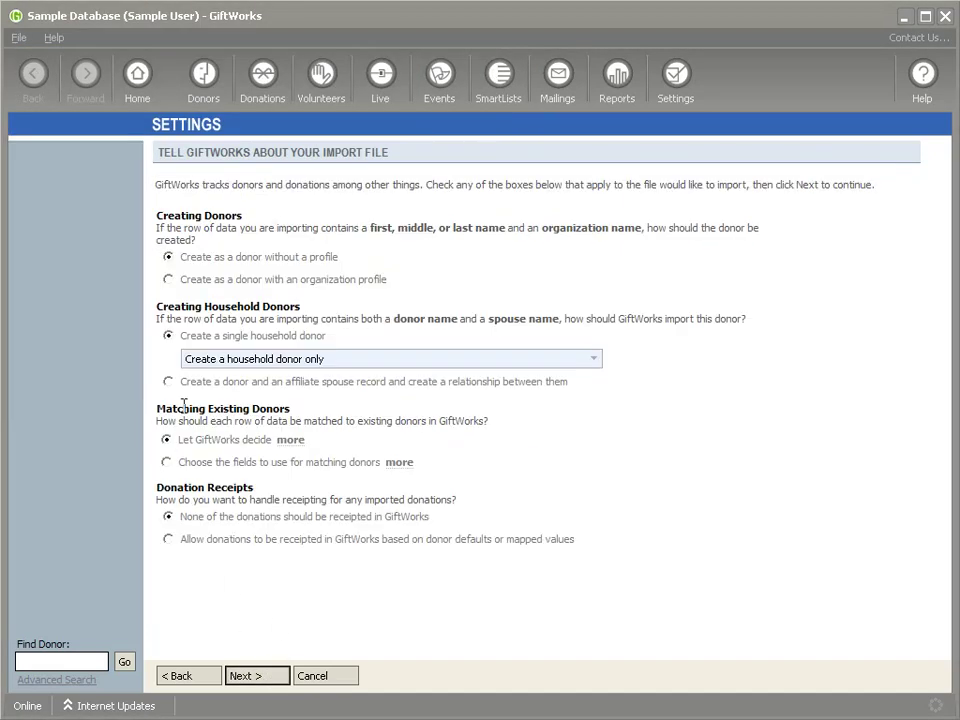
# Set existing donors to be matched by chosen fields, pairing the import field Id with the GiftWorks field Donor Id
pyautogui.click(180, 461)
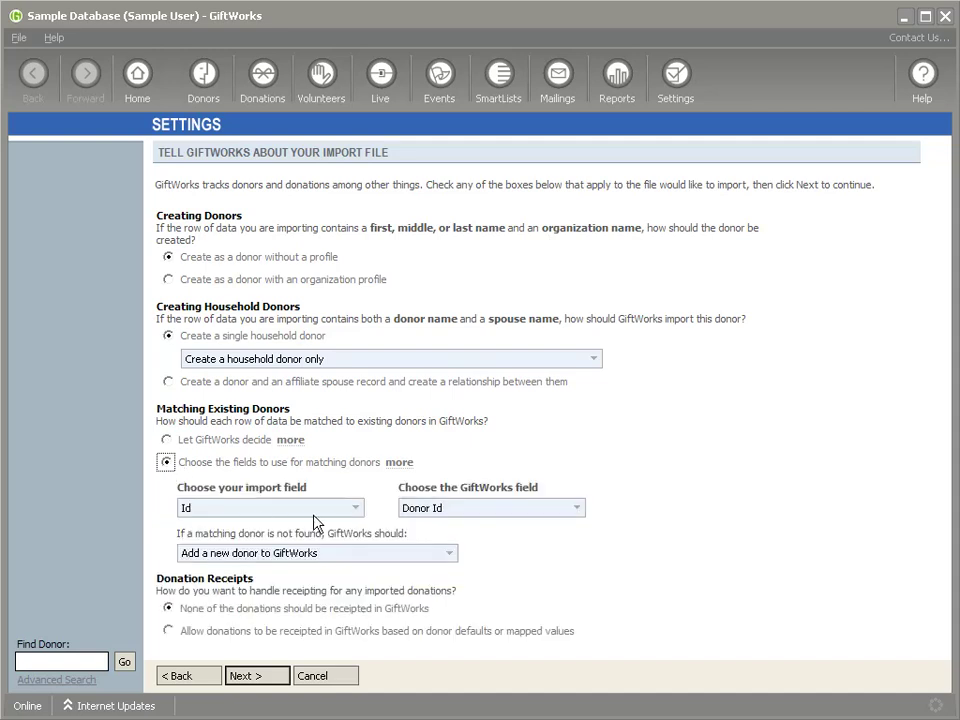
pyautogui.click(214, 508)
pyautogui.click(476, 510)
pyautogui.click(480, 510)
pyautogui.click(481, 510)
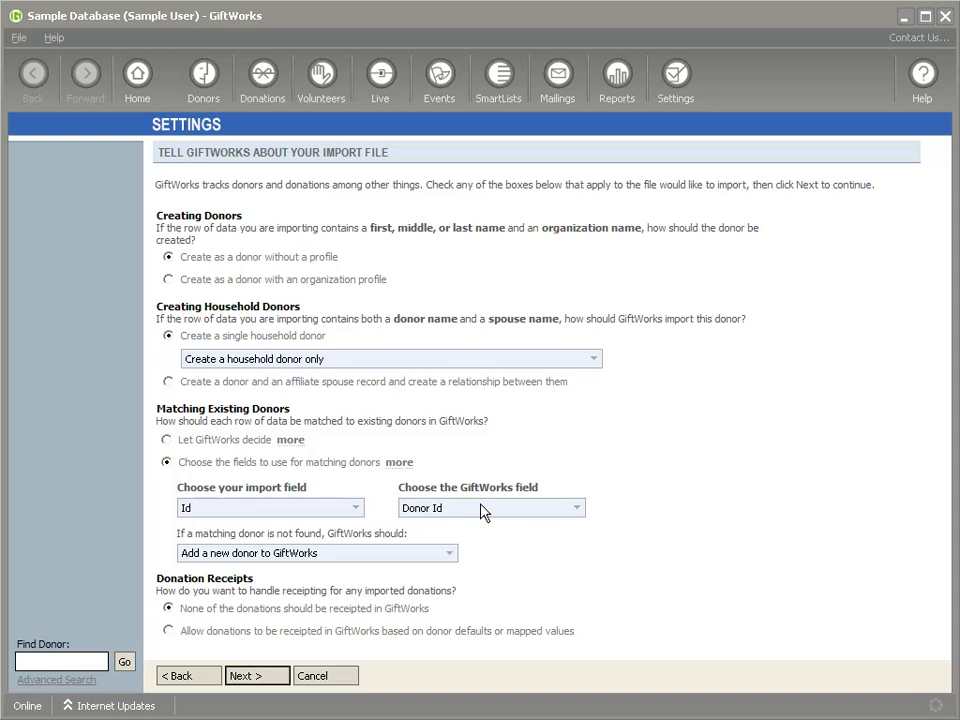